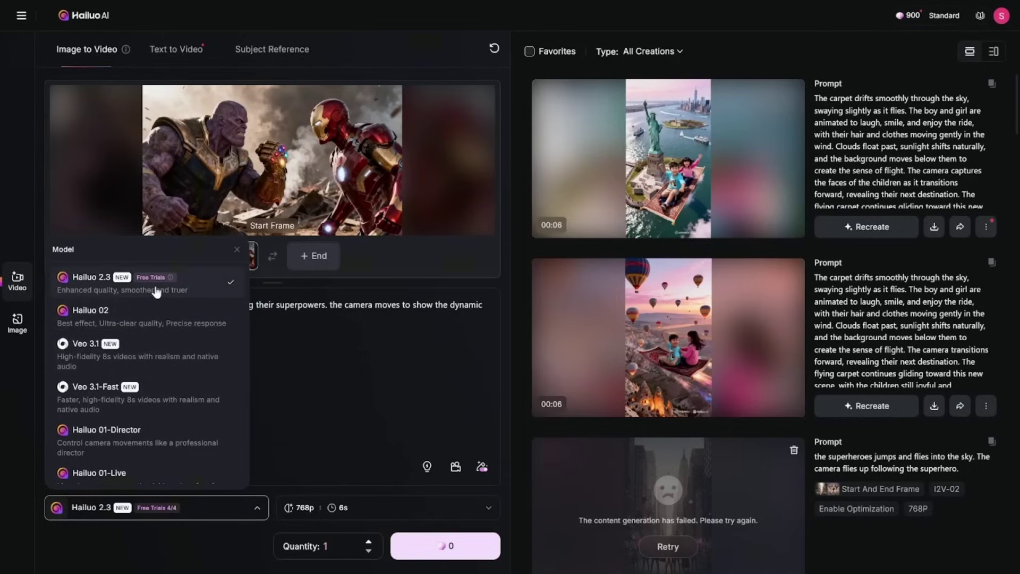
- Keep Hailuo 2.3 at 768p and 6s and generate the Thanos vs Iron Man clip
{"action": "mouse_move", "coordinate": [170, 278]}
{"action": "left_click", "coordinate": [171, 282]}
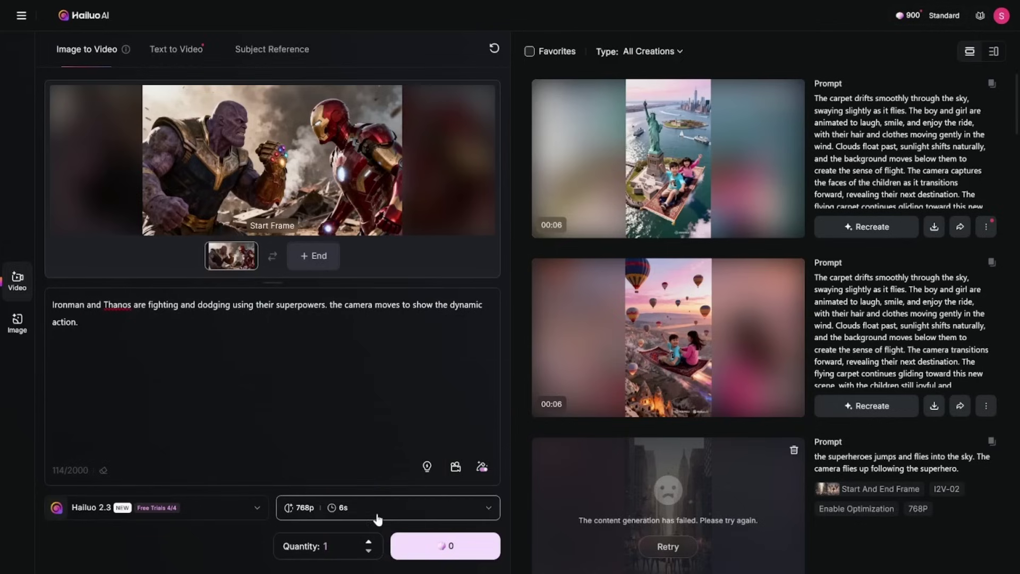
{"action": "left_click", "coordinate": [375, 511]}
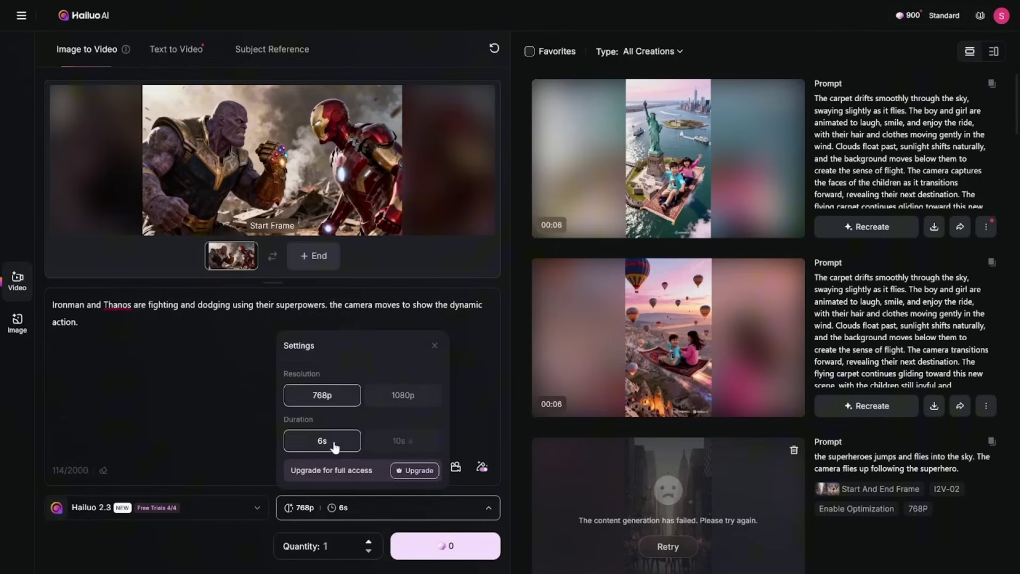
{"action": "mouse_move", "coordinate": [396, 450]}
{"action": "left_click", "coordinate": [378, 515]}
{"action": "left_click", "coordinate": [443, 554]}
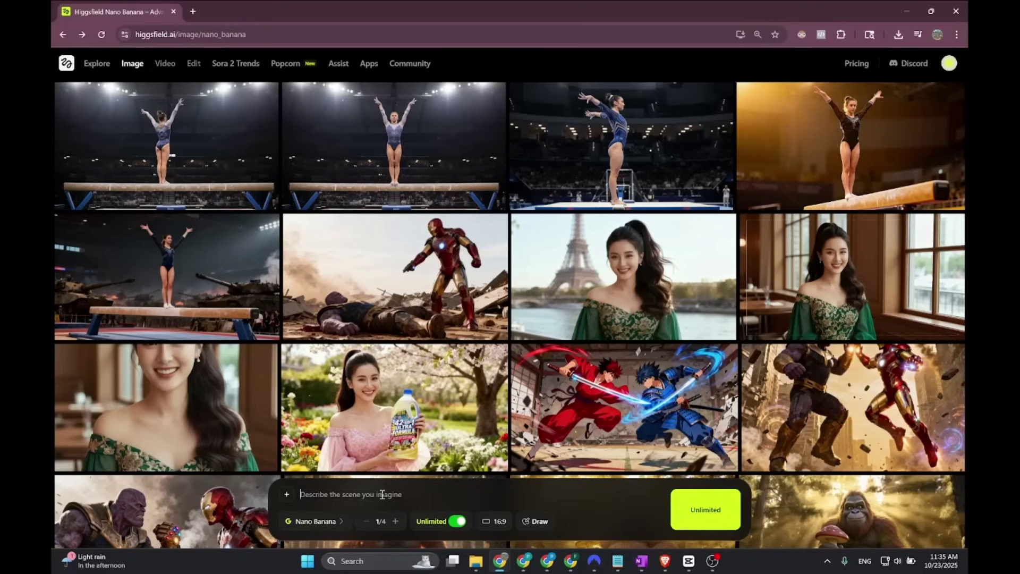
- Review the Thanos vs Iron Man image's original prompt, keeping Basic quality
{"action": "scroll", "coordinate": [178, 375], "scroll_direction": "down", "scroll_amount": 3}
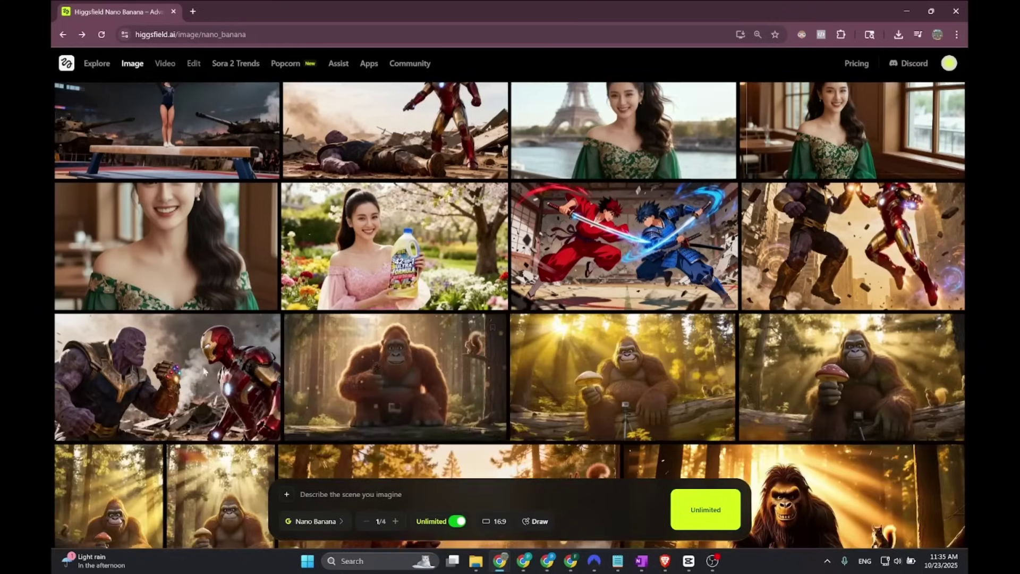
{"action": "left_click", "coordinate": [178, 376]}
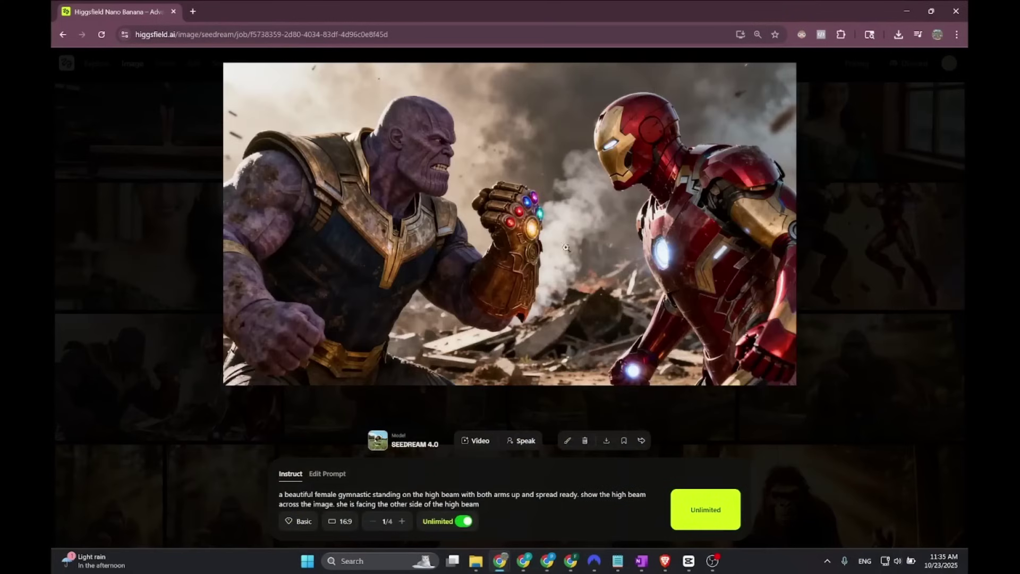
{"action": "left_click_drag", "start_coordinate": [500, 505], "coordinate": [244, 499]}
{"action": "left_click", "coordinate": [325, 473]}
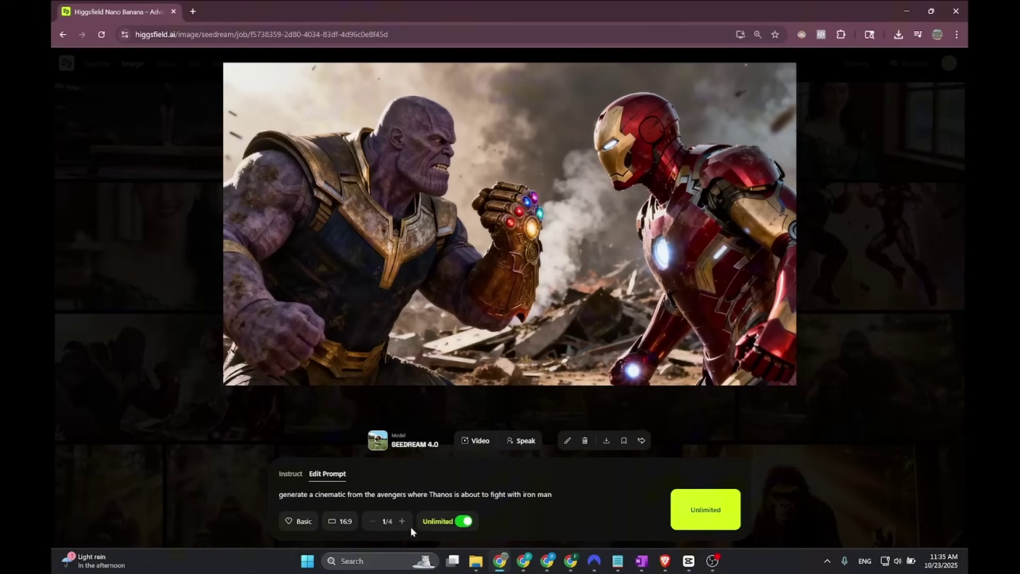
{"action": "left_click", "coordinate": [300, 522]}
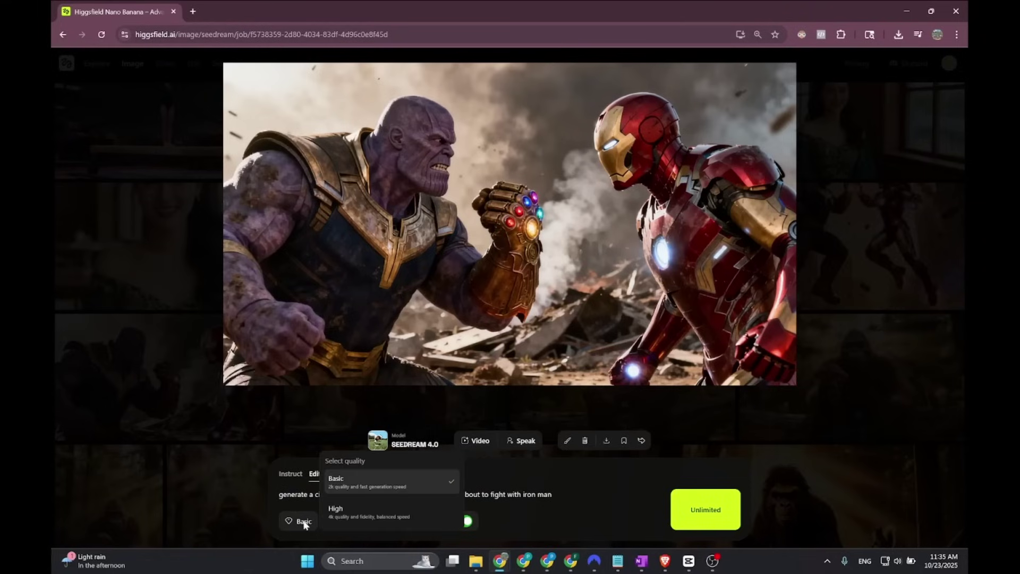
{"action": "left_click", "coordinate": [521, 481]}
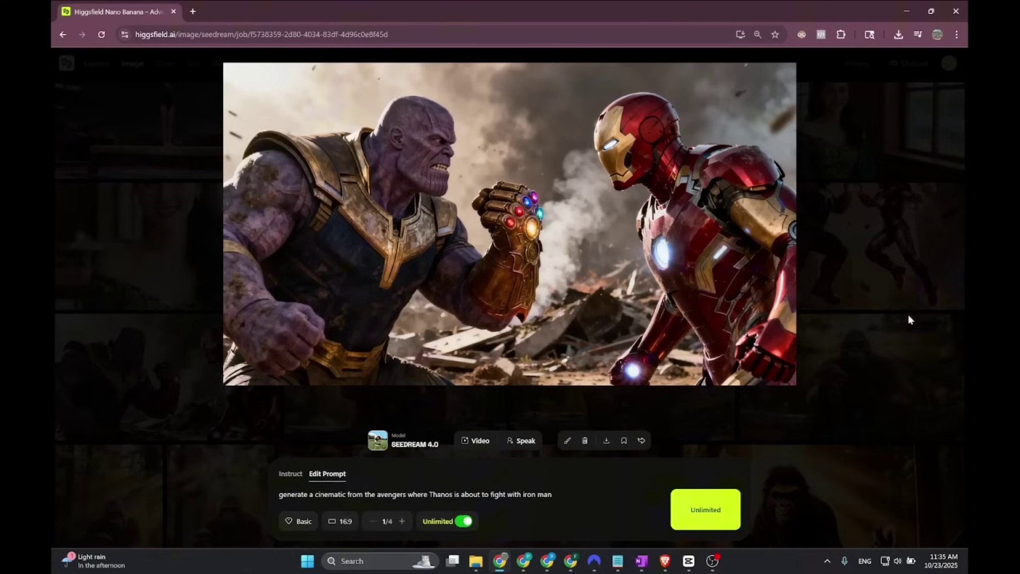
{"action": "left_click", "coordinate": [846, 312]}
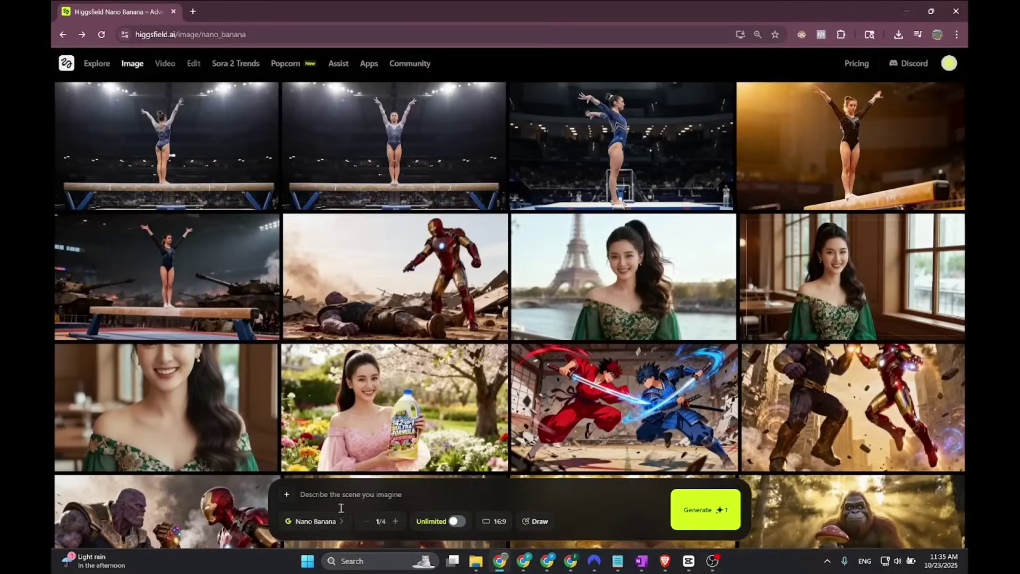
- Toggle Unlimited generation mode and revisit the Iron Man and Thanos vs Iron Man images
{"action": "left_click", "coordinate": [316, 521]}
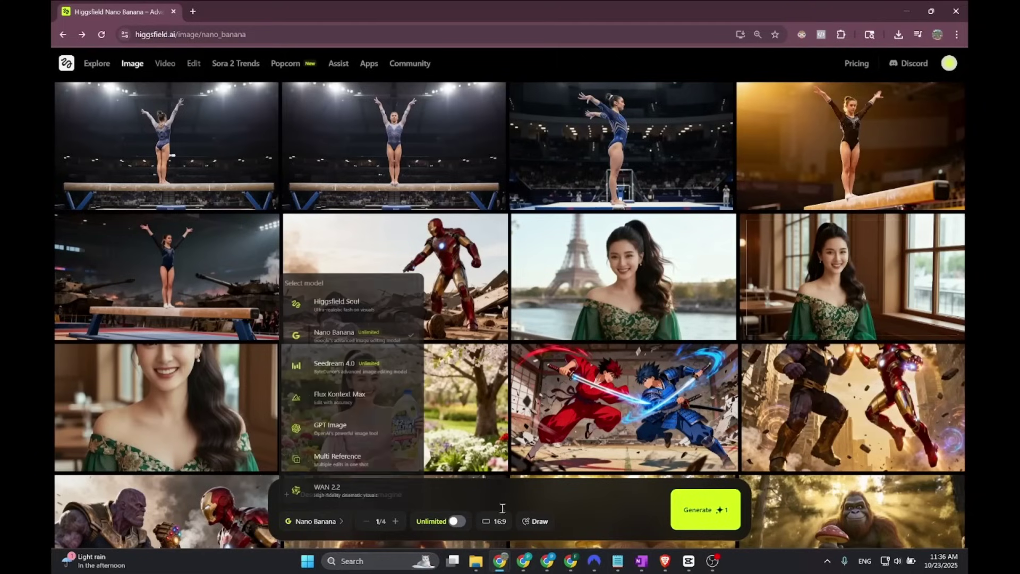
{"action": "left_click", "coordinate": [457, 521]}
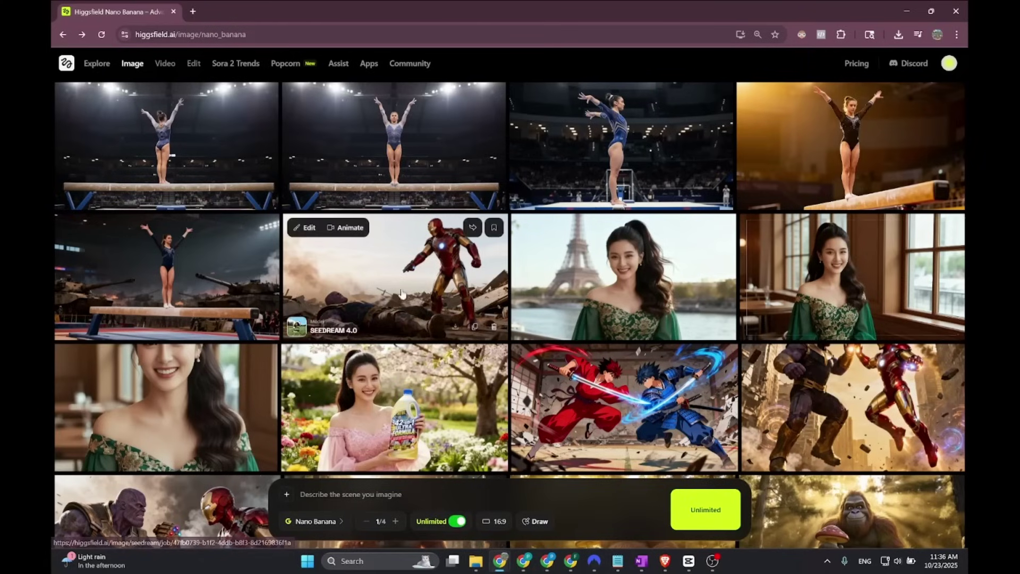
{"action": "left_click", "coordinate": [418, 291]}
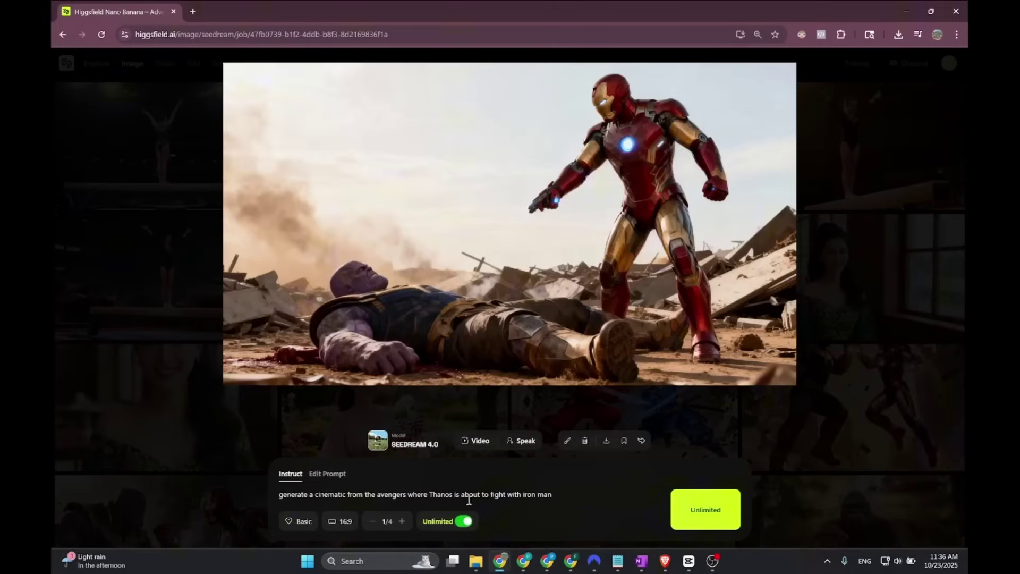
{"action": "left_click", "coordinate": [821, 216]}
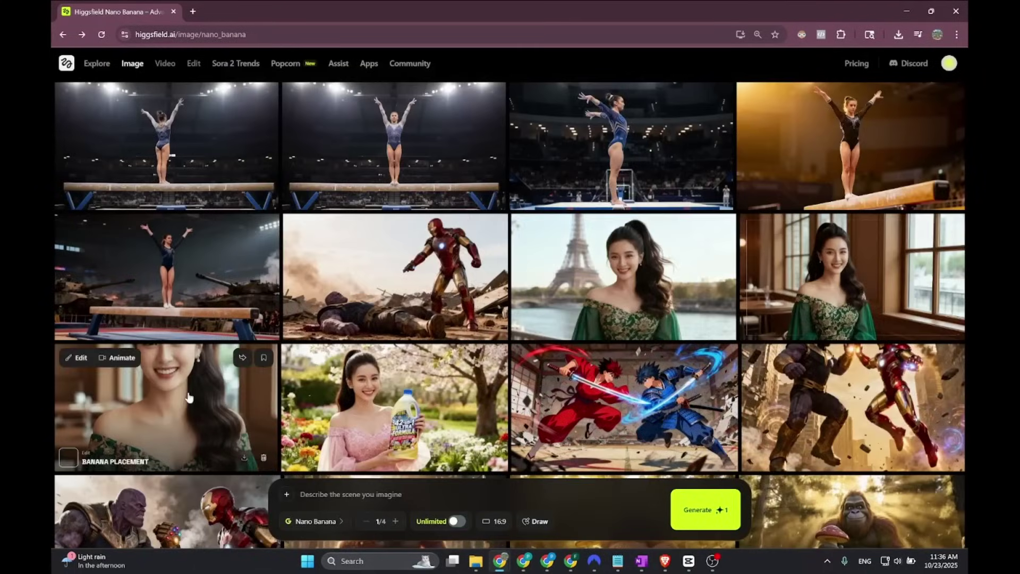
{"action": "scroll", "coordinate": [181, 399], "scroll_direction": "down", "scroll_amount": 3}
{"action": "left_click", "coordinate": [186, 394]}
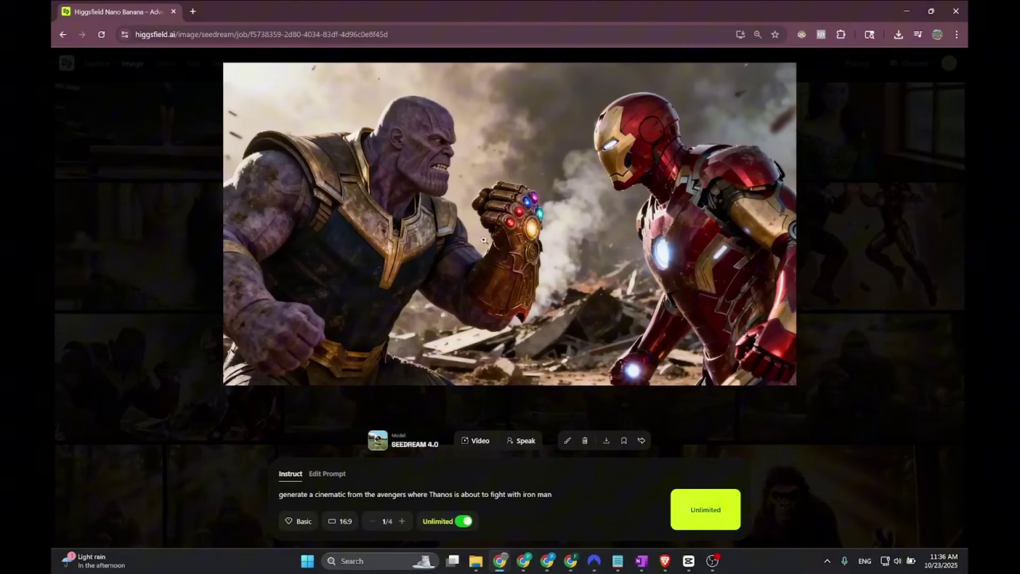
{"action": "left_click", "coordinate": [875, 228]}
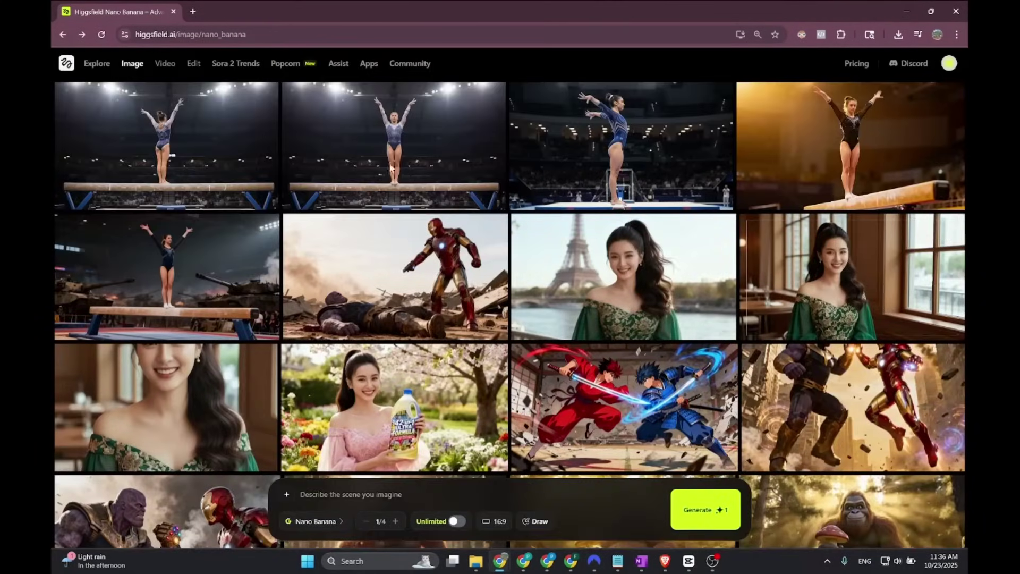
- Open the first gymnast-on-beam image and view its original prompt
{"action": "left_click", "coordinate": [415, 147]}
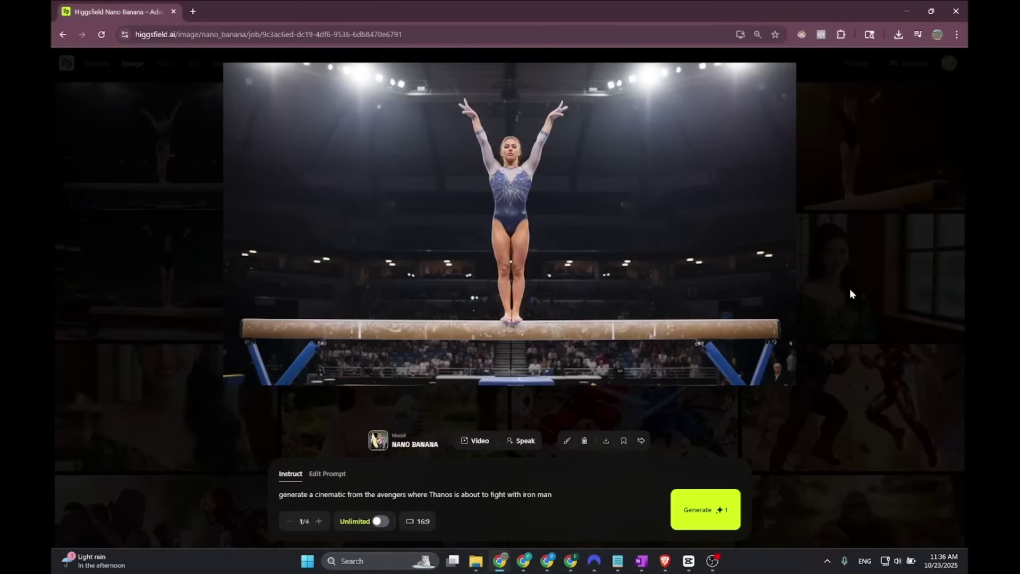
{"action": "left_click", "coordinate": [850, 289]}
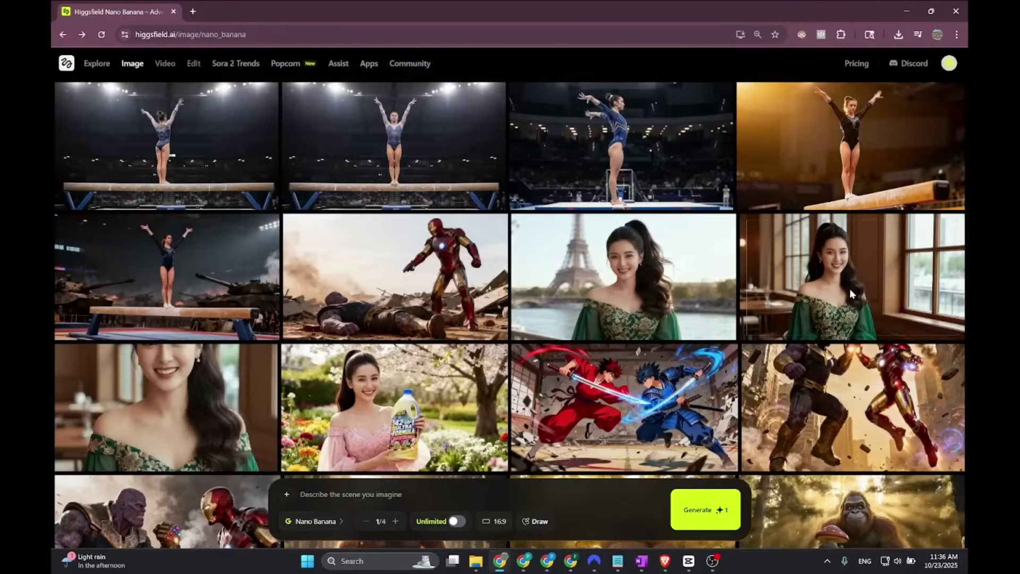
{"action": "left_click", "coordinate": [180, 166]}
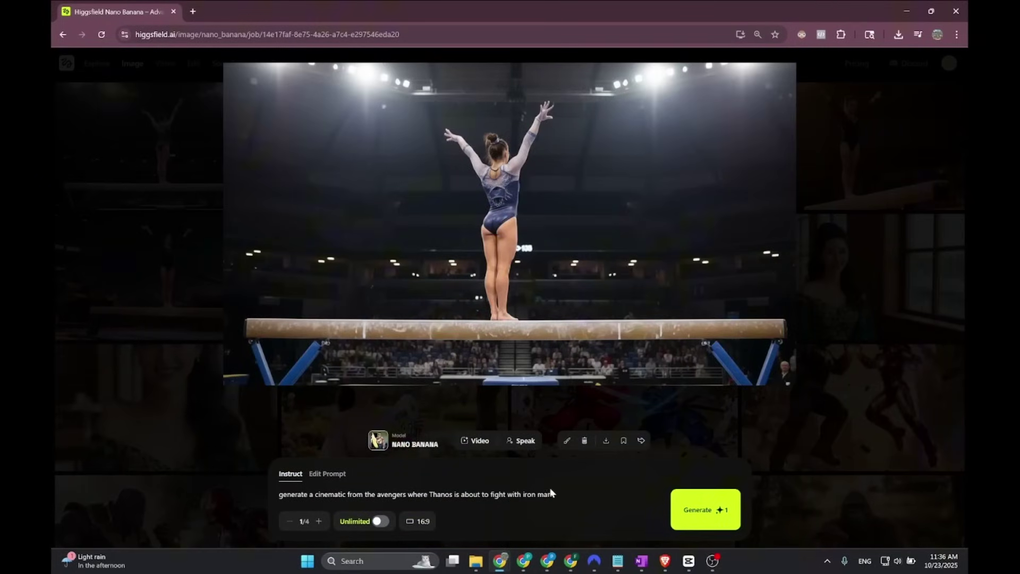
{"action": "left_click", "coordinate": [563, 496]}
{"action": "left_click_drag", "start_coordinate": [563, 496], "coordinate": [226, 504]}
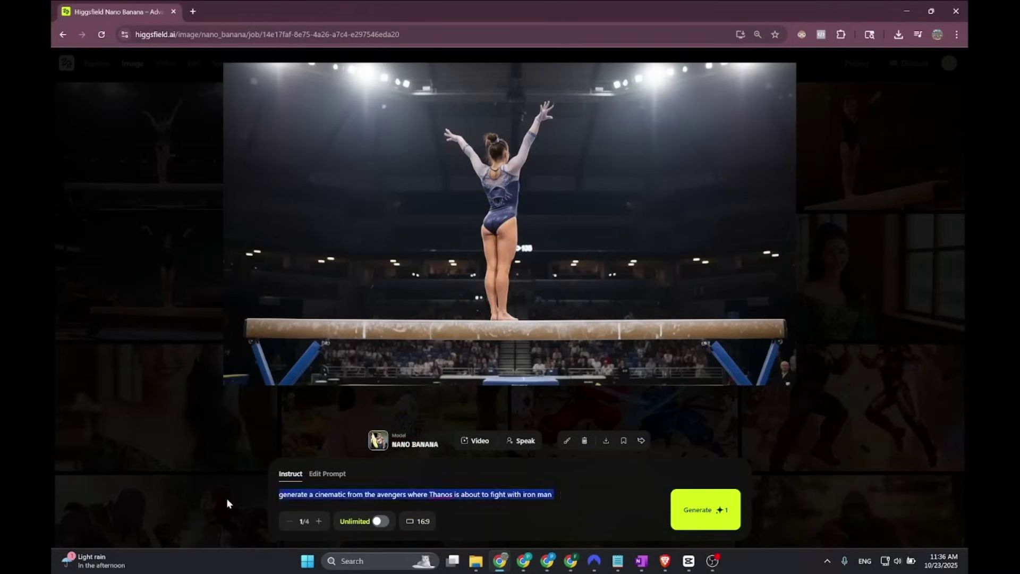
{"action": "left_click", "coordinate": [570, 497]}
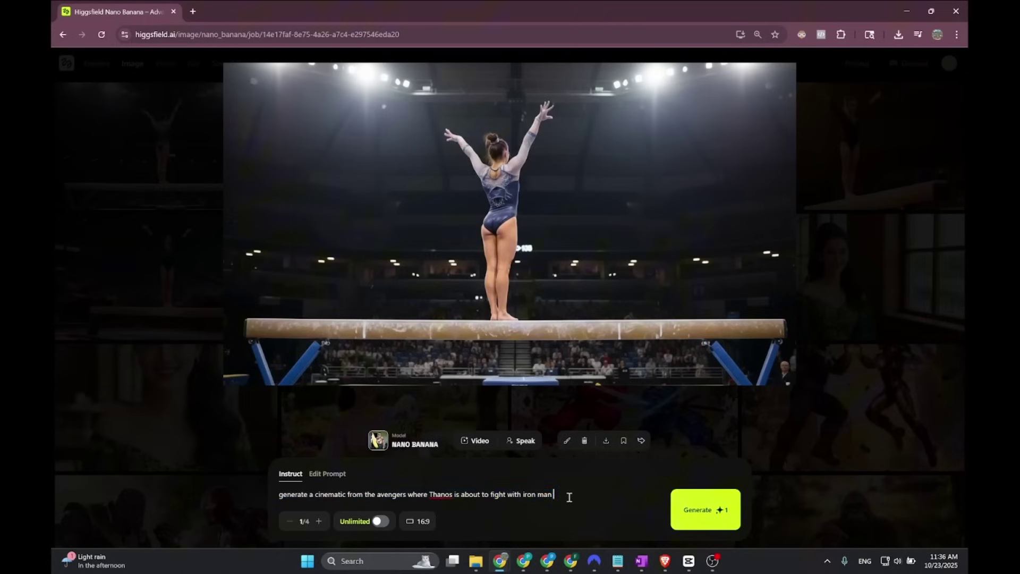
{"action": "left_click", "coordinate": [326, 475]}
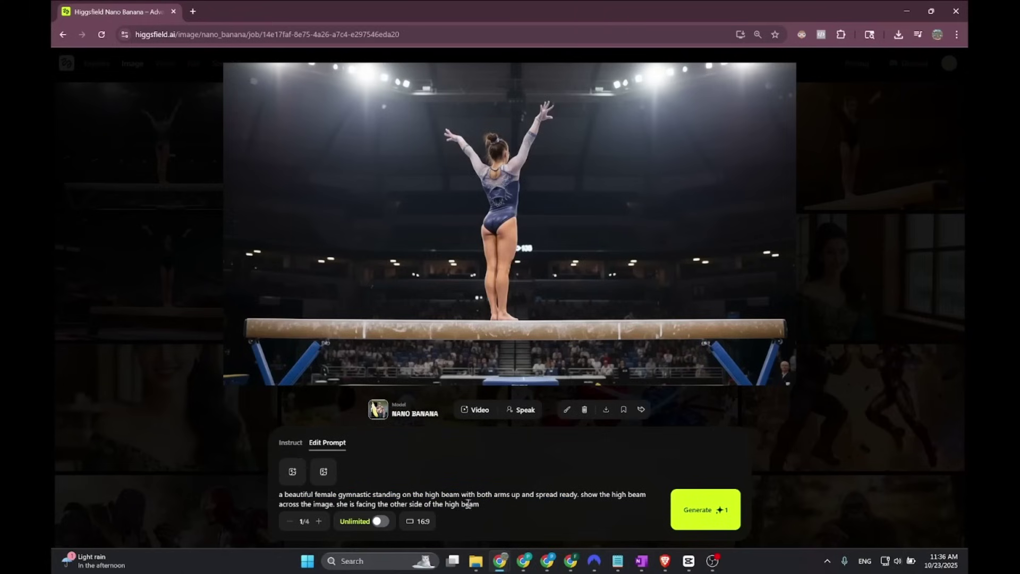
- Read through the end of the gymnast prompt and download the image
{"action": "left_click_drag", "start_coordinate": [482, 504], "coordinate": [445, 504]}
{"action": "key", "text": "ctrl+a"}
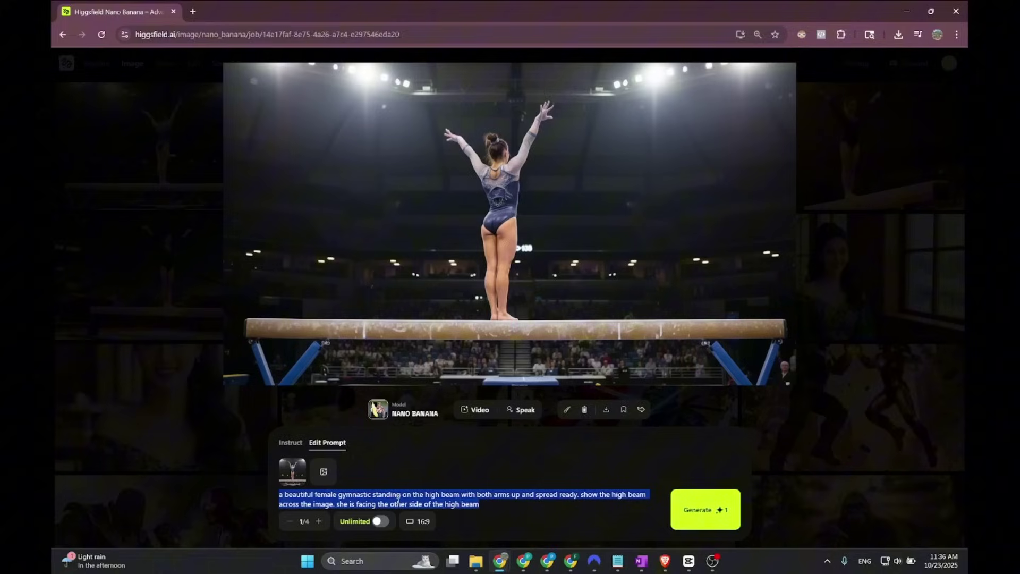
{"action": "left_click", "coordinate": [507, 508]}
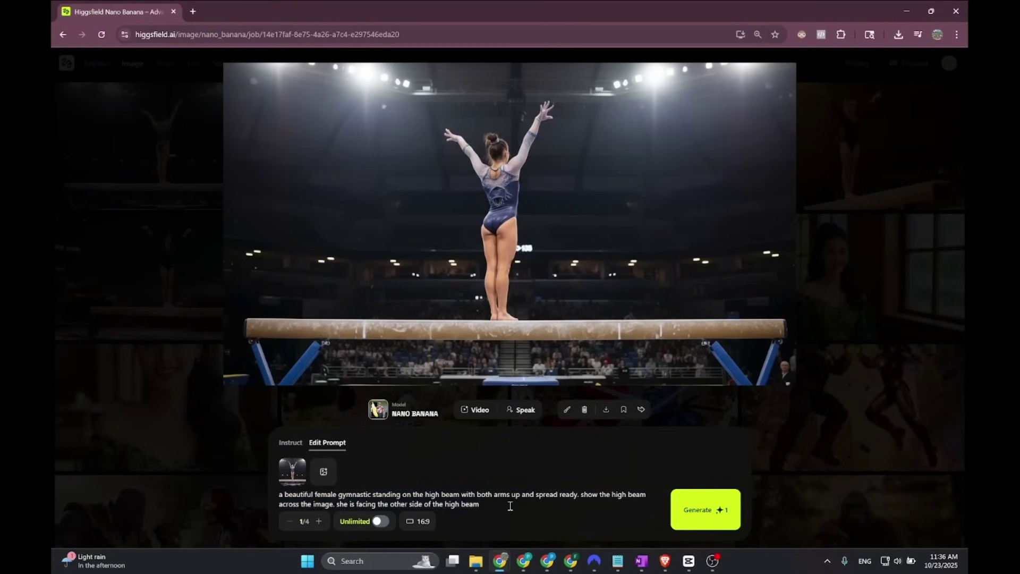
{"action": "left_click_drag", "start_coordinate": [308, 505], "coordinate": [494, 505]}
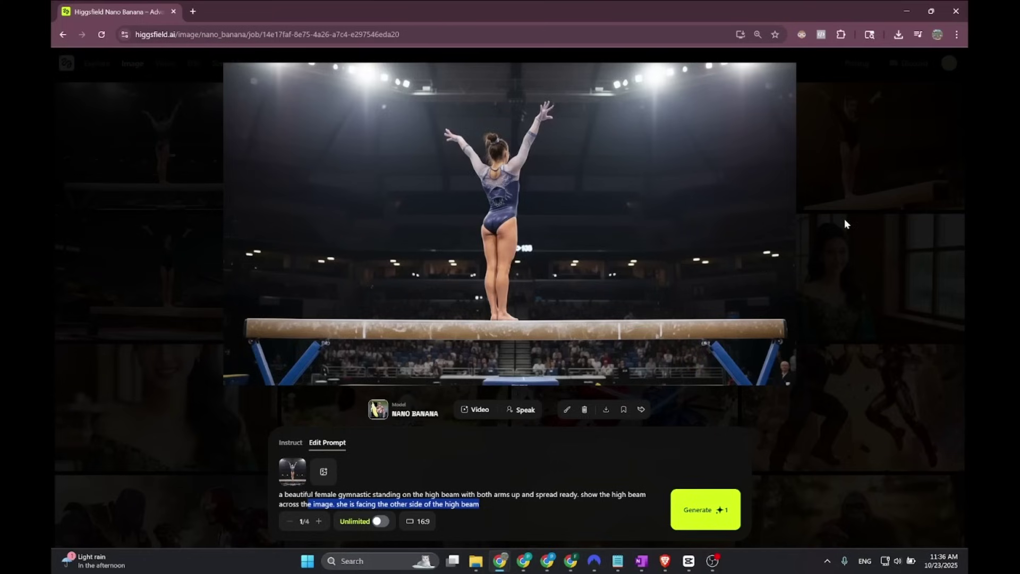
{"action": "left_click", "coordinate": [605, 410]}
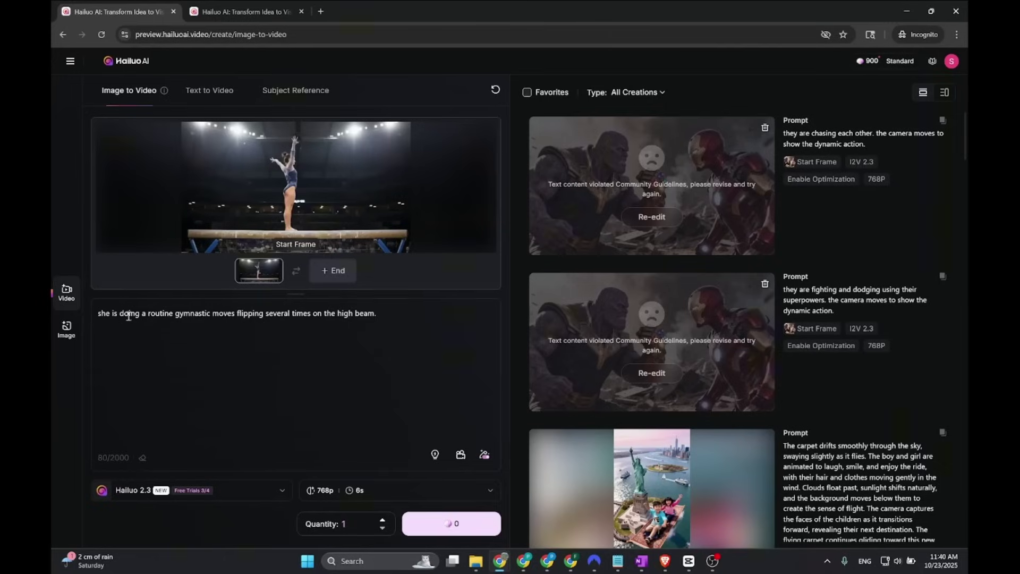
- Check the gymnast prompt about flipping on the high beam before generating
{"action": "left_click_drag", "start_coordinate": [128, 313], "coordinate": [347, 313]}
{"action": "left_click", "coordinate": [391, 344]}
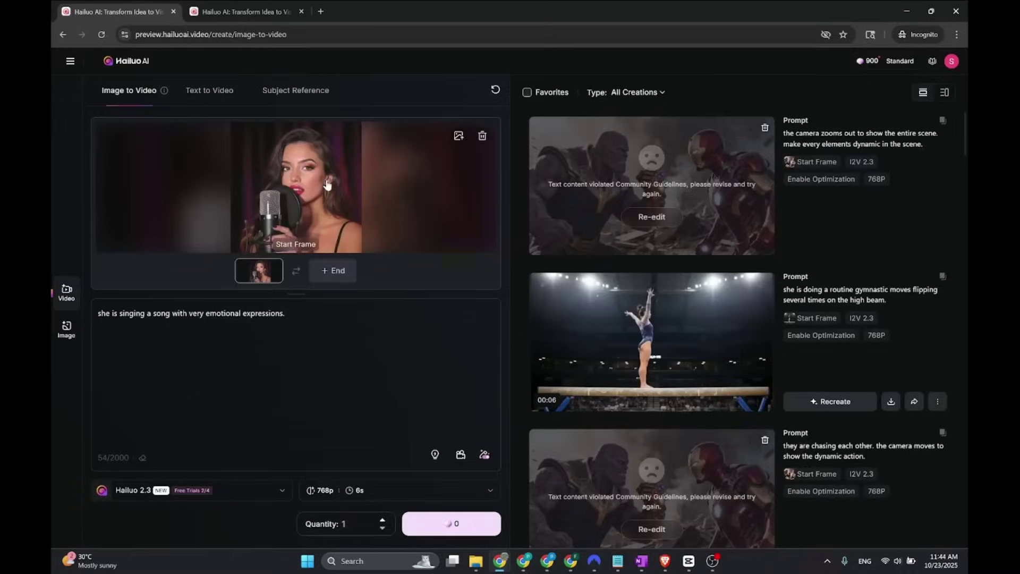
- Preview the singer start frame, check the video model list, and generate the emotional singing clip
{"action": "left_click", "coordinate": [327, 185]}
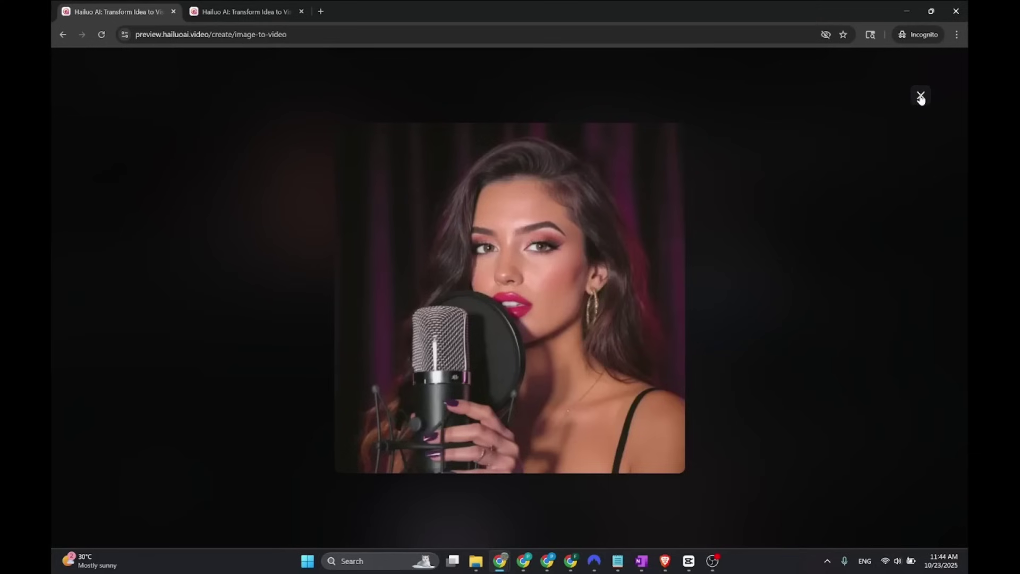
{"action": "left_click", "coordinate": [921, 97]}
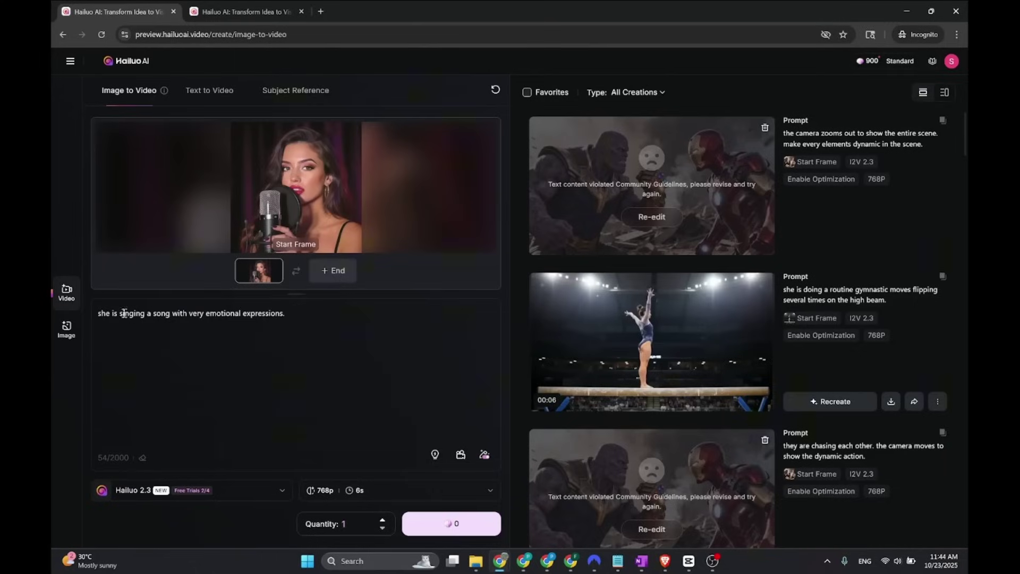
{"action": "left_click", "coordinate": [189, 488]}
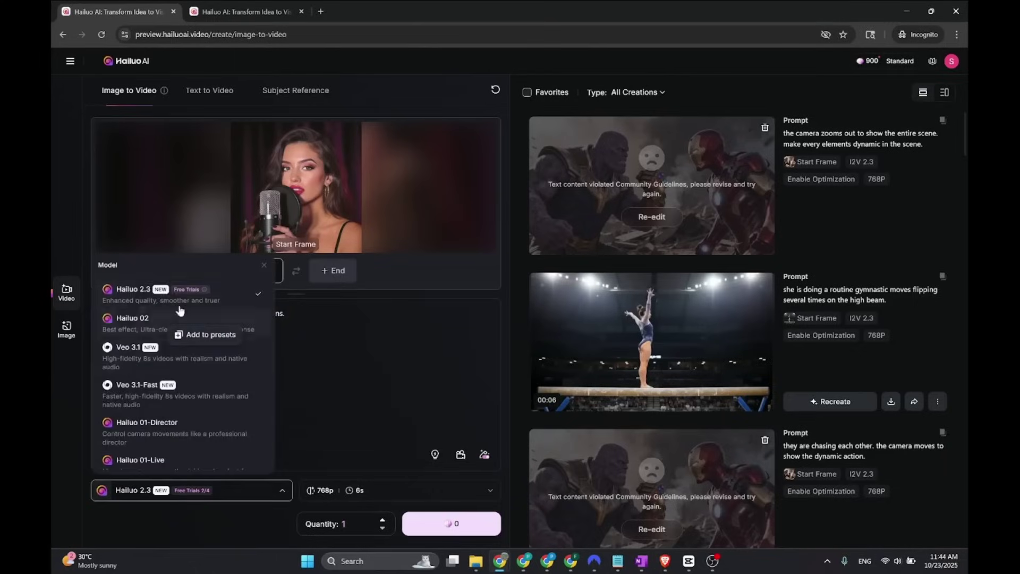
{"action": "left_click", "coordinate": [351, 340]}
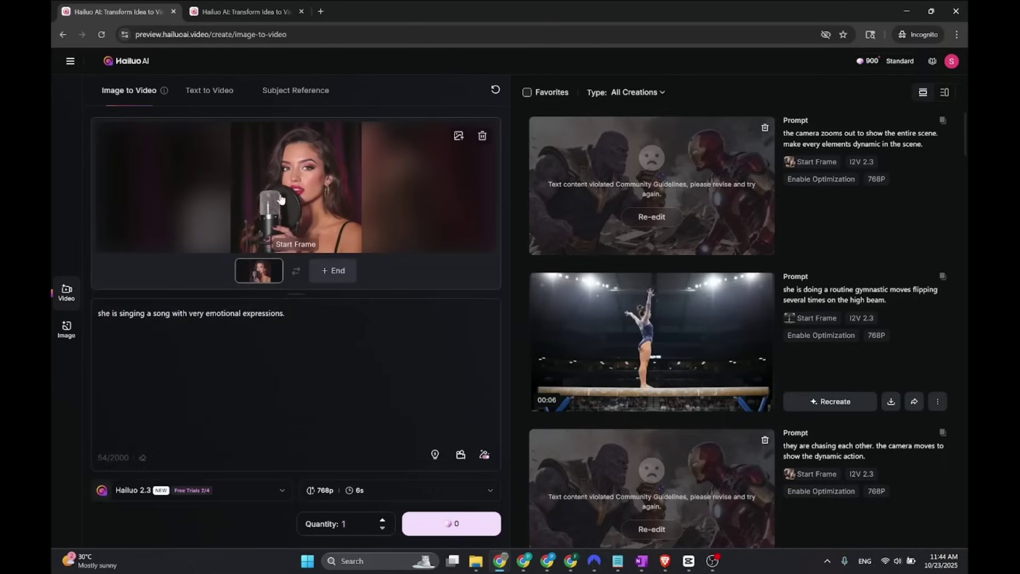
{"action": "left_click", "coordinate": [282, 199]}
{"action": "left_click", "coordinate": [921, 95]}
{"action": "left_click", "coordinate": [311, 183]}
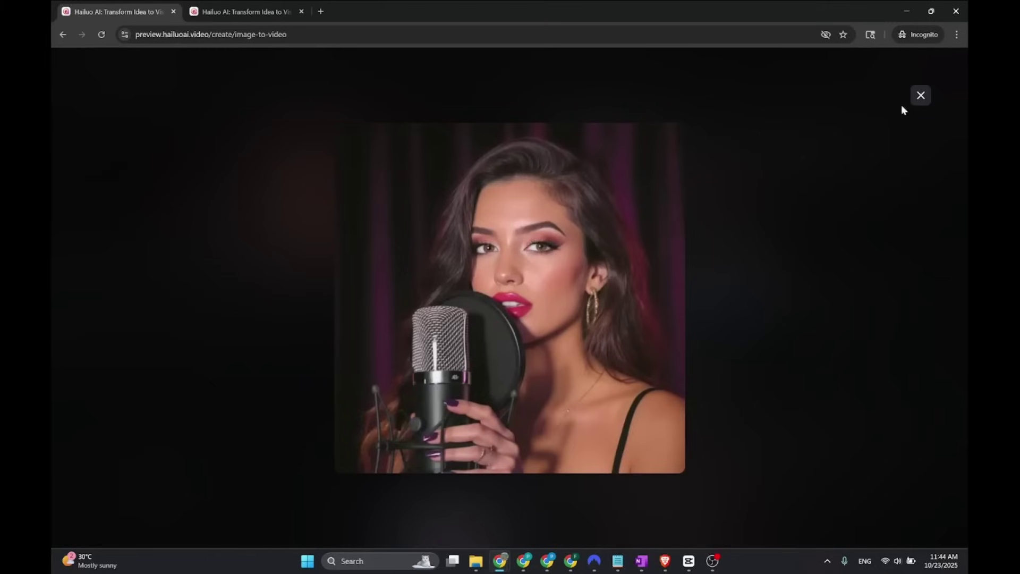
{"action": "left_click", "coordinate": [921, 98]}
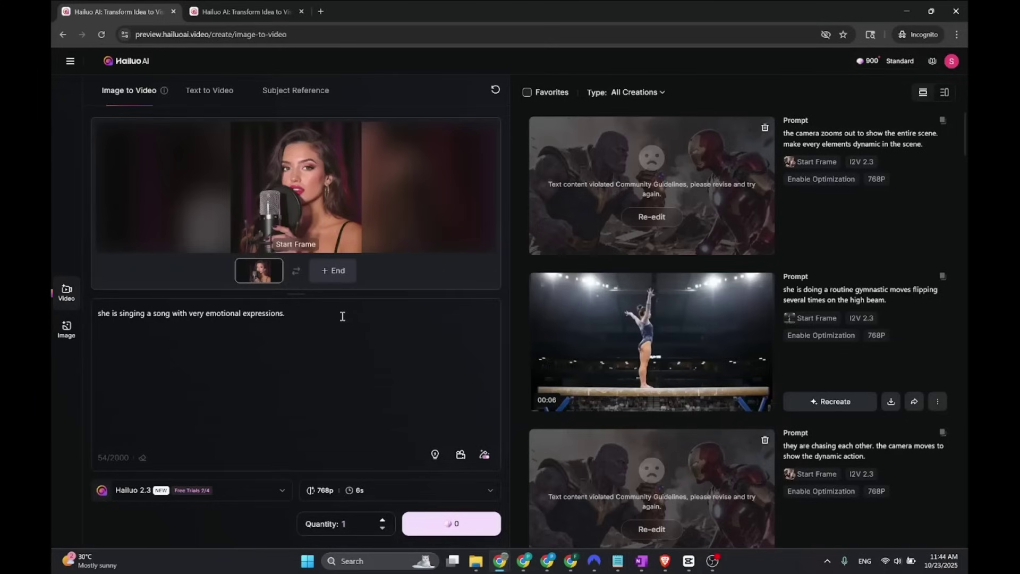
{"action": "left_click", "coordinate": [448, 525]}
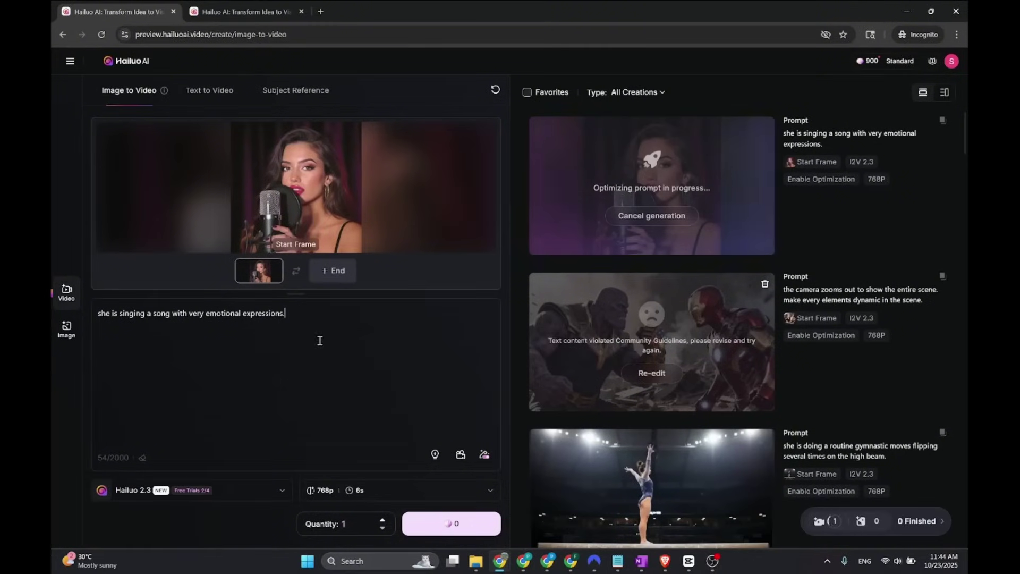
{"action": "scroll", "coordinate": [542, 351], "scroll_direction": "down", "scroll_amount": 1}
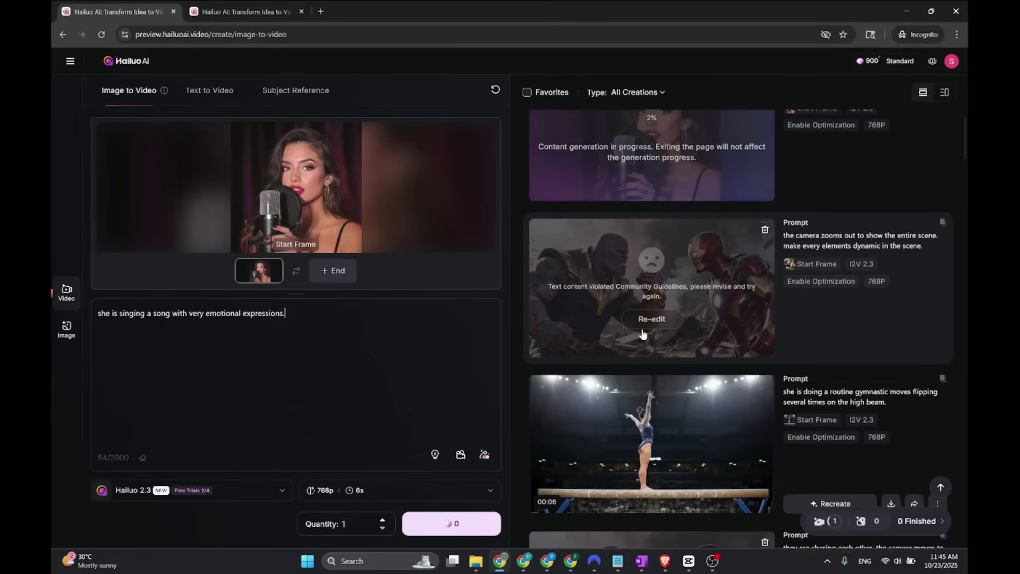
- Open the gymnast video and recreate it with the same prompt and start frame
{"action": "scroll", "coordinate": [642, 326], "scroll_direction": "down", "scroll_amount": 5}
{"action": "scroll", "coordinate": [648, 322], "scroll_direction": "up", "scroll_amount": 4}
{"action": "scroll", "coordinate": [648, 321], "scroll_direction": "up", "scroll_amount": 1}
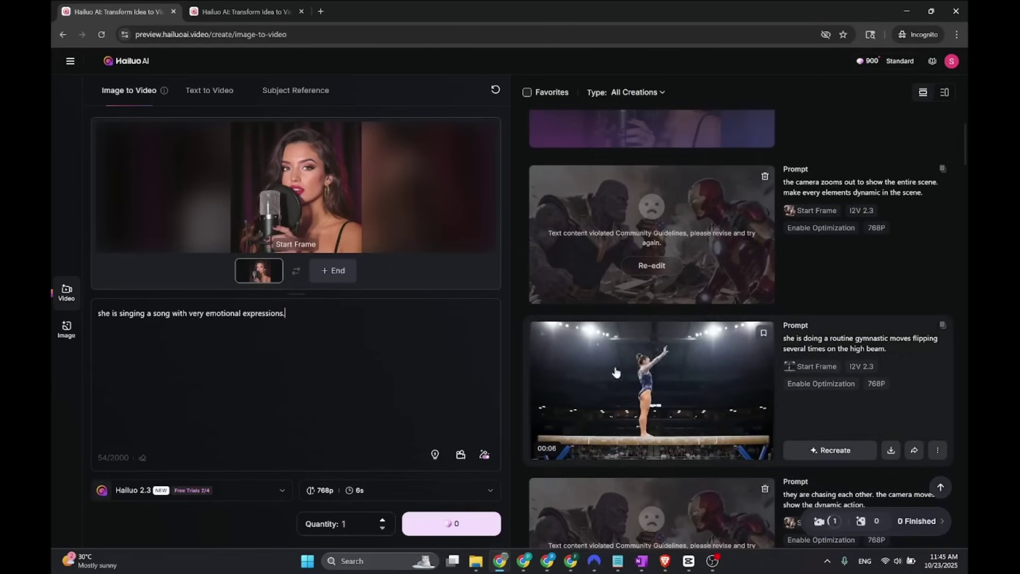
{"action": "left_click", "coordinate": [683, 389]}
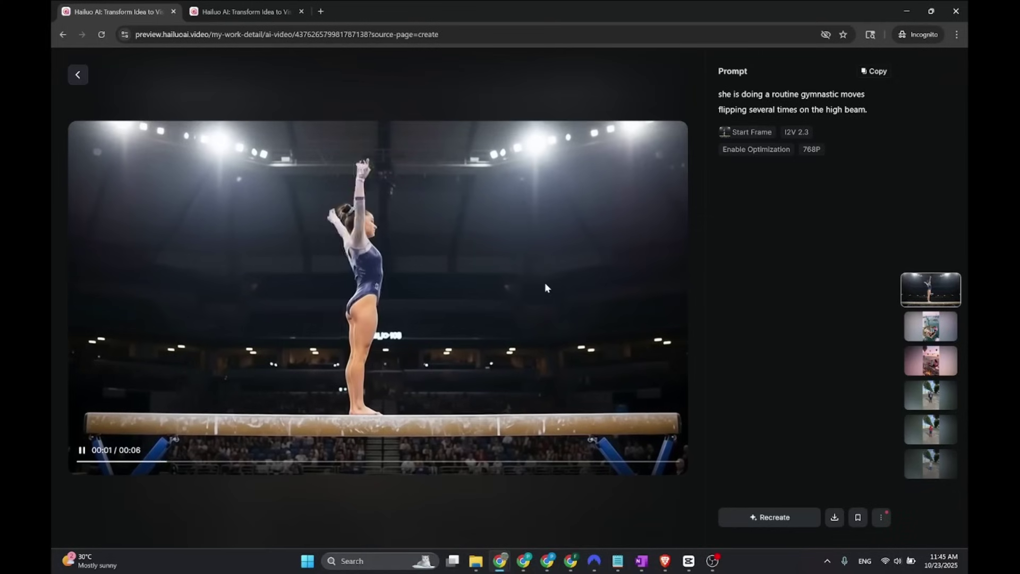
{"action": "left_click", "coordinate": [881, 517]}
{"action": "left_click", "coordinate": [806, 519]}
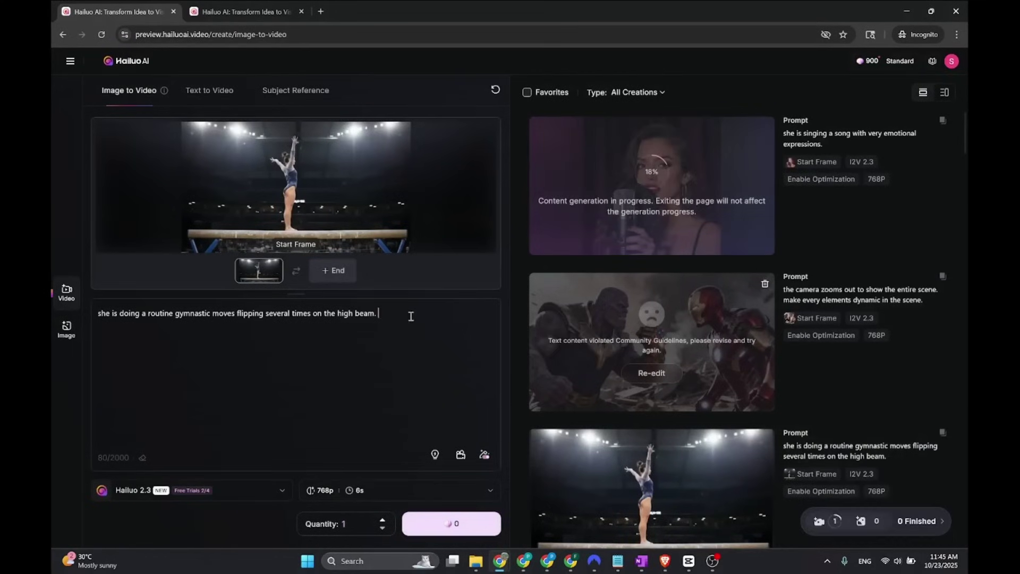
- Rewrite the prompt ending to 'several back flips on the high beam'
{"action": "double_click", "coordinate": [159, 313]}
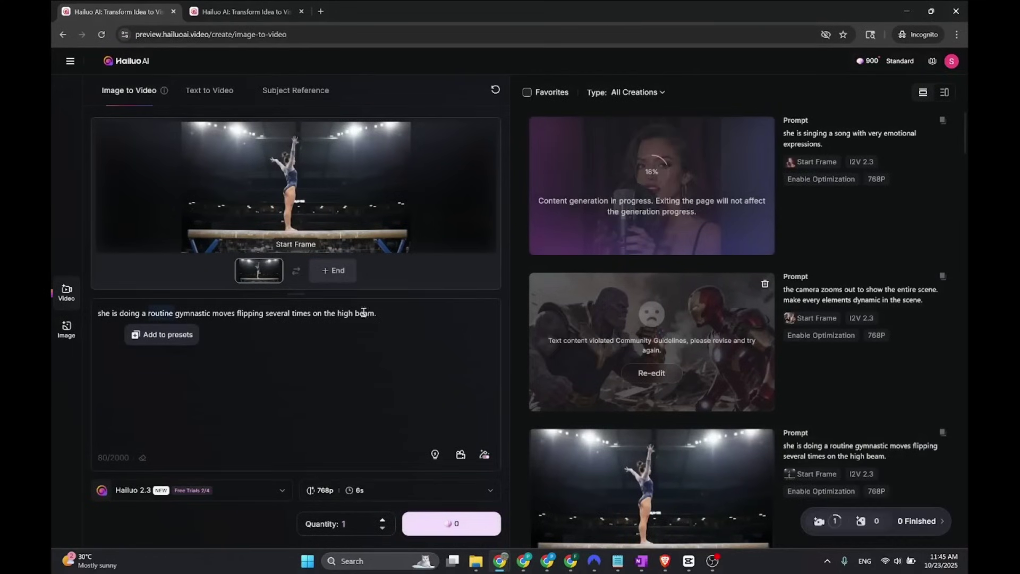
{"action": "left_click_drag", "start_coordinate": [377, 313], "coordinate": [147, 318]}
{"action": "key", "text": "BackSpace"}
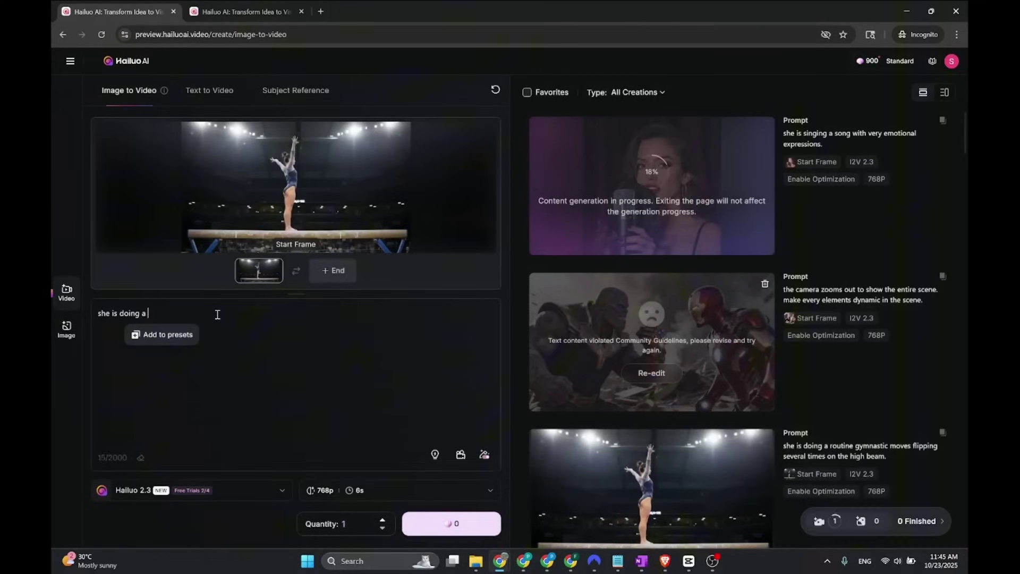
{"action": "key", "text": "BackSpace"}
{"action": "type", "text": "several back "}
{"action": "type", "text": "flips on the bea"}
{"action": "key", "text": "BackSpace"}
{"action": "key", "text": "BackSpace"}
{"action": "key", "text": "BackSpace"}
{"action": "type", "text": "high beam."}
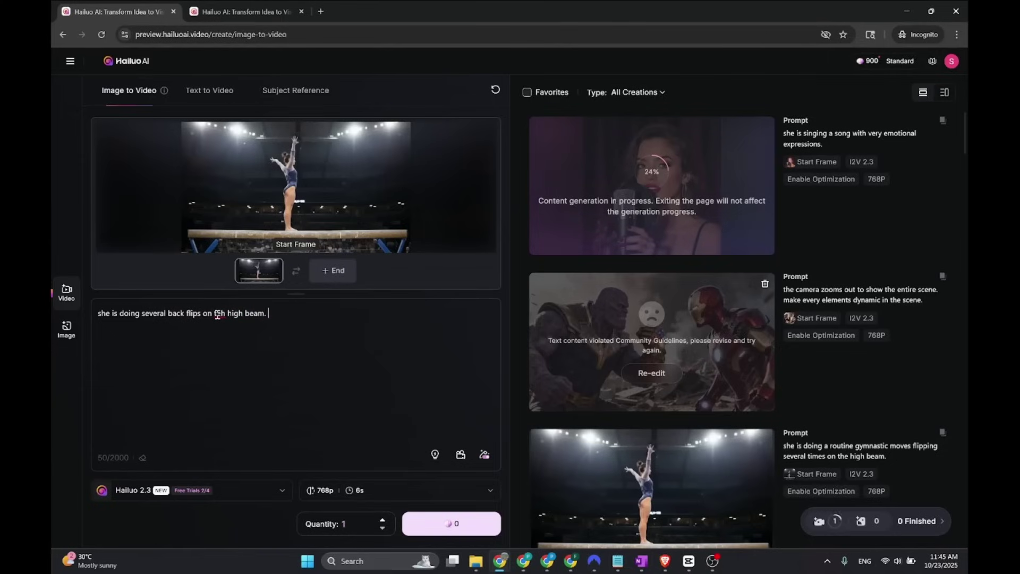
{"action": "left_click", "coordinate": [222, 315]}
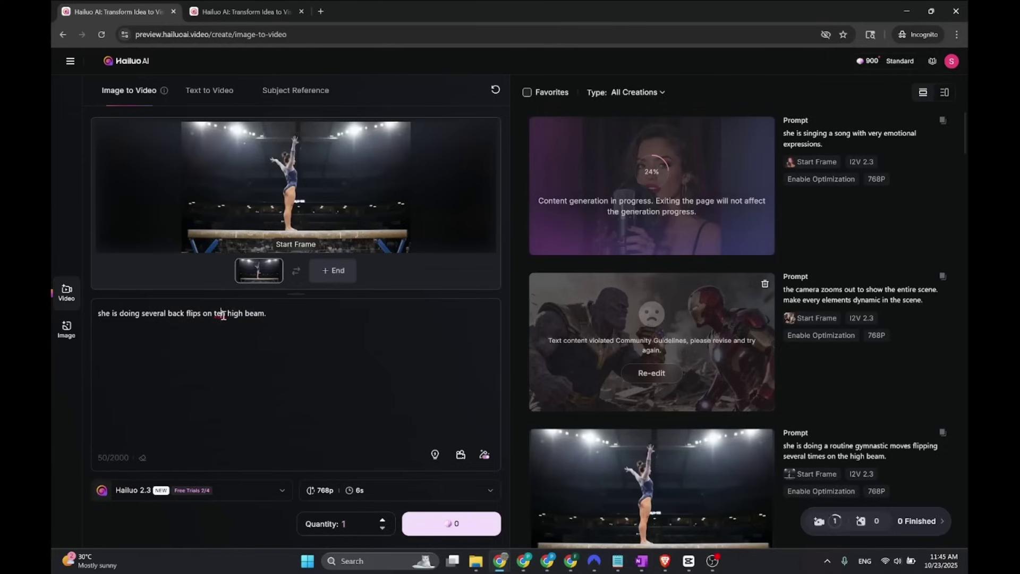
{"action": "key", "text": "BackSpace"}
{"action": "type", "text": "h"}
- Change it to 'a back flip and a forward flip' and submit the generation
{"action": "double_click", "coordinate": [160, 314]}
{"action": "key", "text": "BackSpace"}
{"action": "type", "text": "am."}
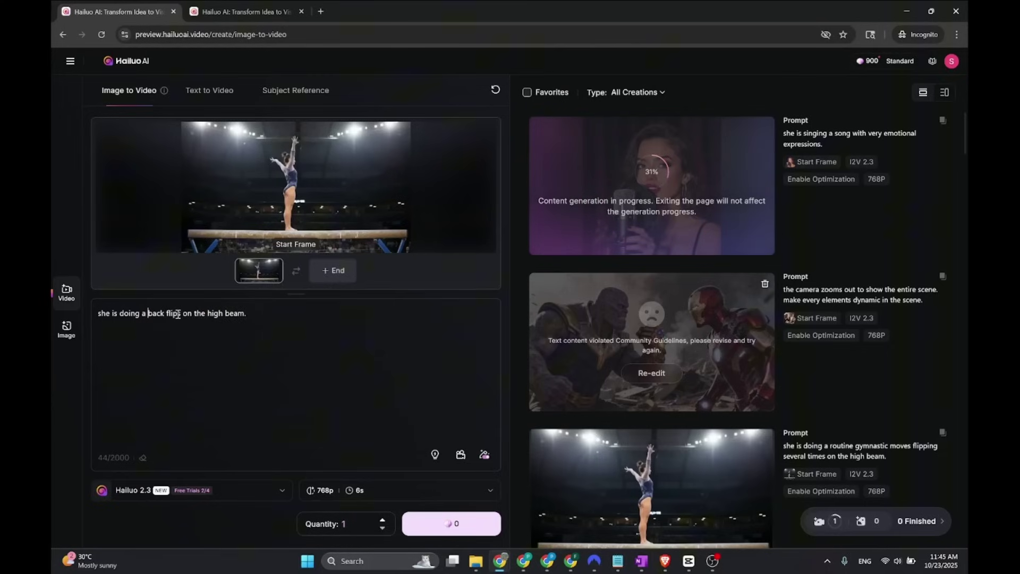
{"action": "left_click", "coordinate": [186, 314]}
{"action": "key", "text": "BackSpace"}
{"action": "key", "text": "BackSpace"}
{"action": "type", "text": "and a "}
{"action": "type", "text": "froward"}
{"action": "key", "text": "BackSpace"}
{"action": "key", "text": "BackSpace"}
{"action": "key", "text": "BackSpace"}
{"action": "key", "text": "BackSpace"}
{"action": "key", "text": "BackSpace"}
{"action": "key", "text": "BackSpace"}
{"action": "type", "text": "orward flip"}
{"action": "key", "text": "Return"}
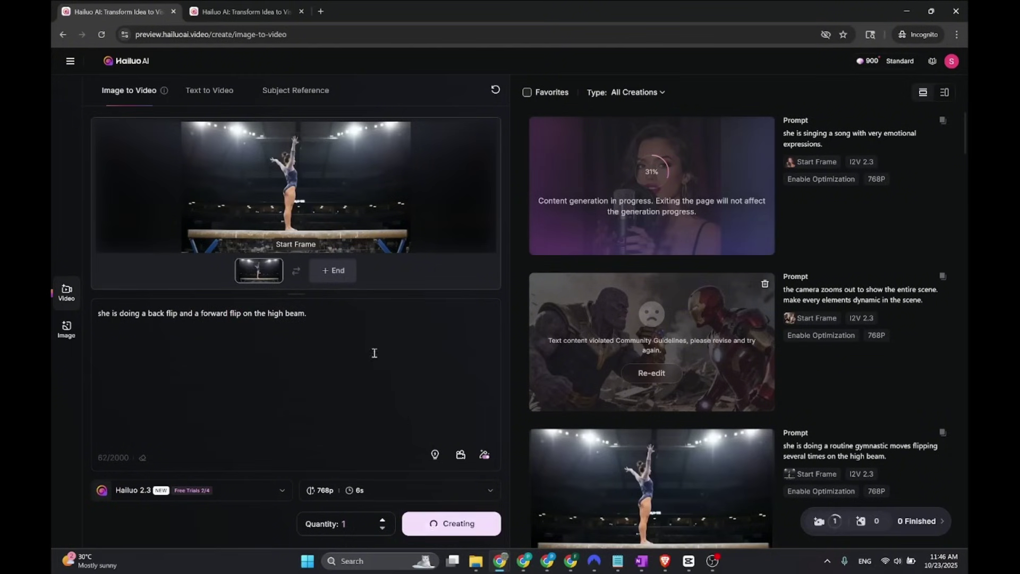
{"action": "left_click", "coordinate": [364, 316]}
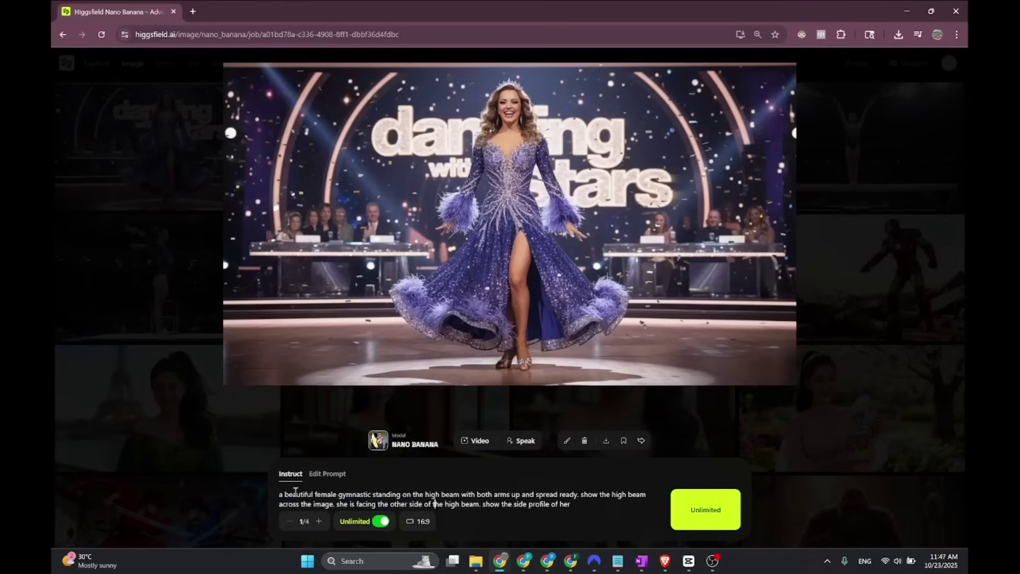
- View the dancer image's original prompt and download the Dancing with the Stars picture
{"action": "left_click_drag", "start_coordinate": [287, 494], "coordinate": [596, 498]}
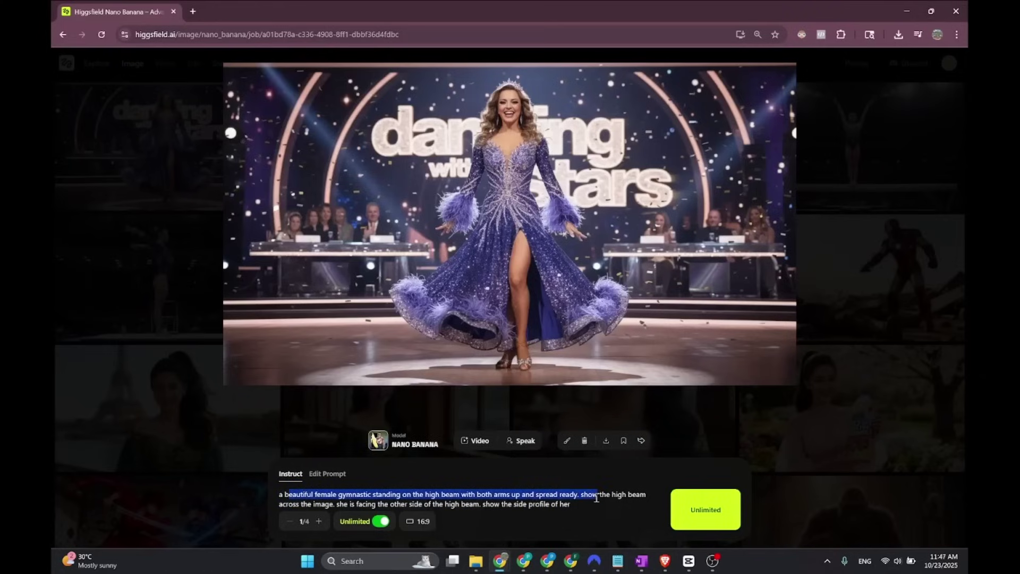
{"action": "left_click", "coordinate": [329, 474]}
{"action": "left_click_drag", "start_coordinate": [315, 495], "coordinate": [525, 498]}
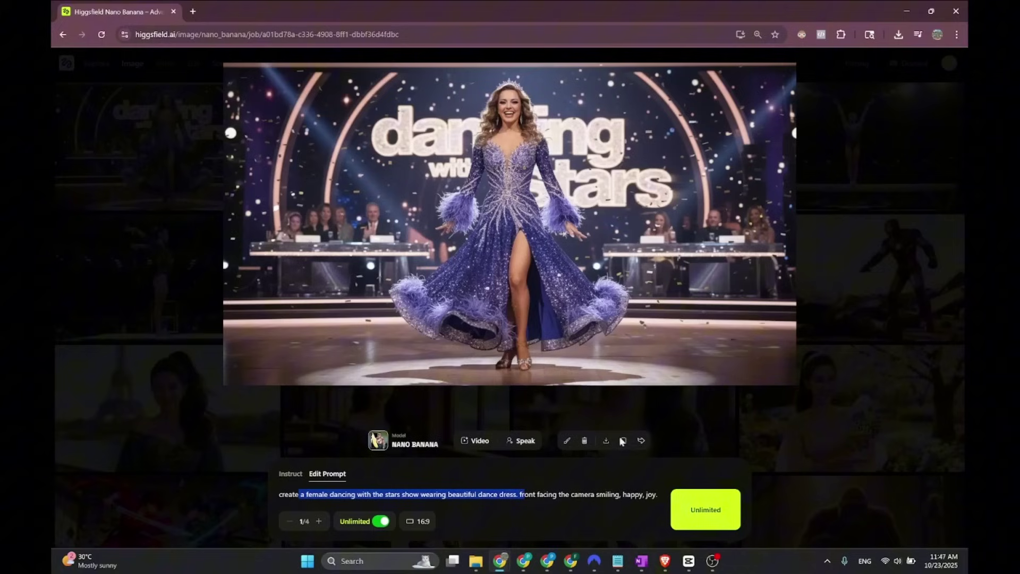
{"action": "left_click", "coordinate": [606, 441]}
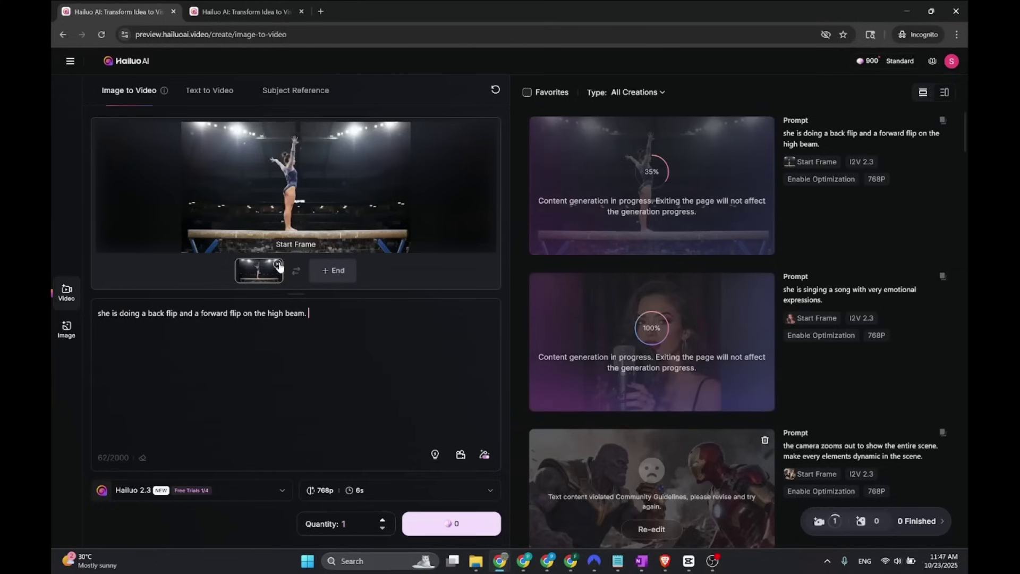
- Replace the gymnast start frame with the Dancing with the Stars image
{"action": "left_click", "coordinate": [277, 264]}
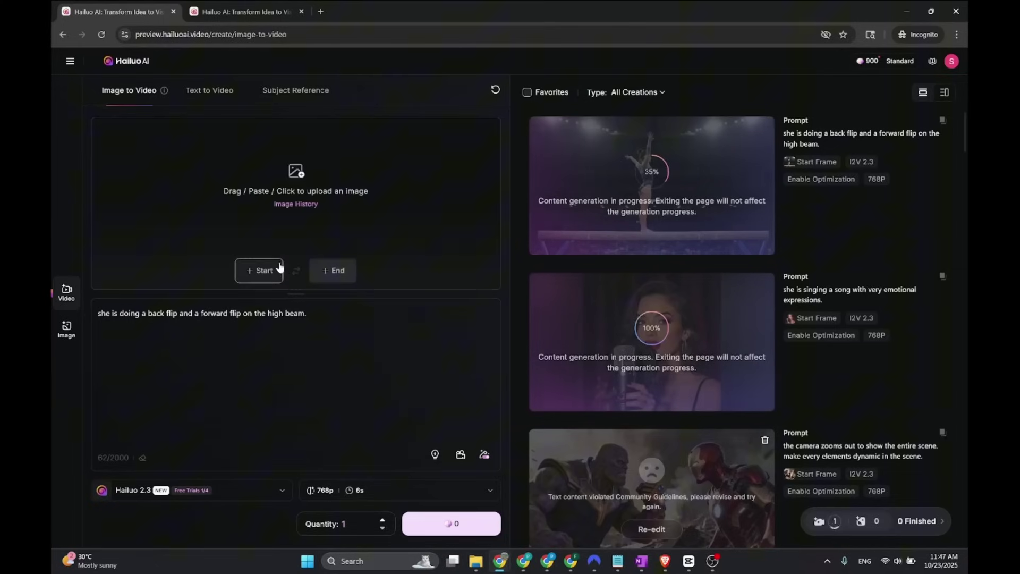
{"action": "left_click", "coordinate": [263, 272]}
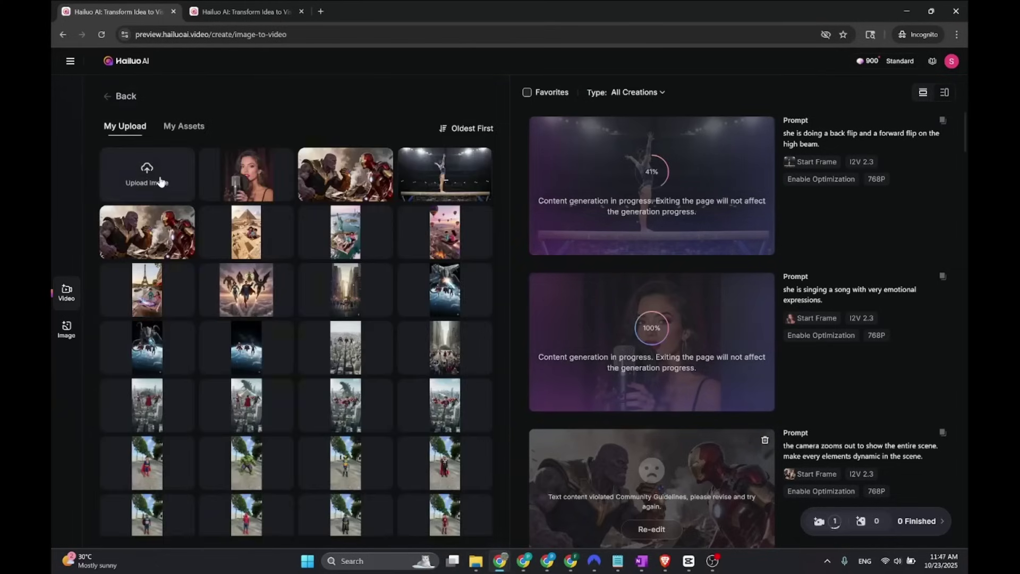
{"action": "left_click", "coordinate": [160, 181]}
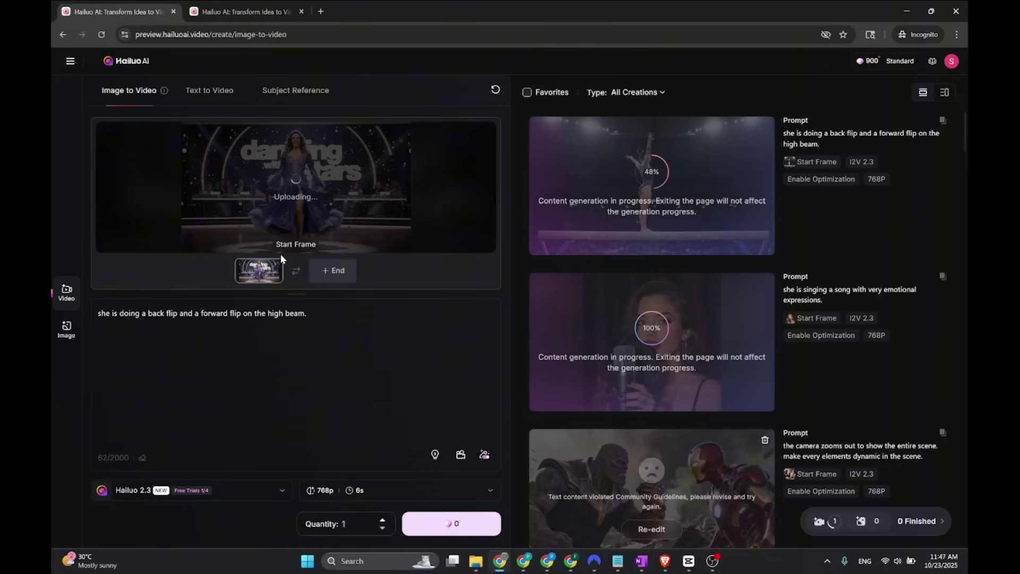
- Write the energetic Samba prompt with the camera rotating around her and generate
{"action": "left_click_drag", "start_coordinate": [346, 317], "coordinate": [50, 309]}
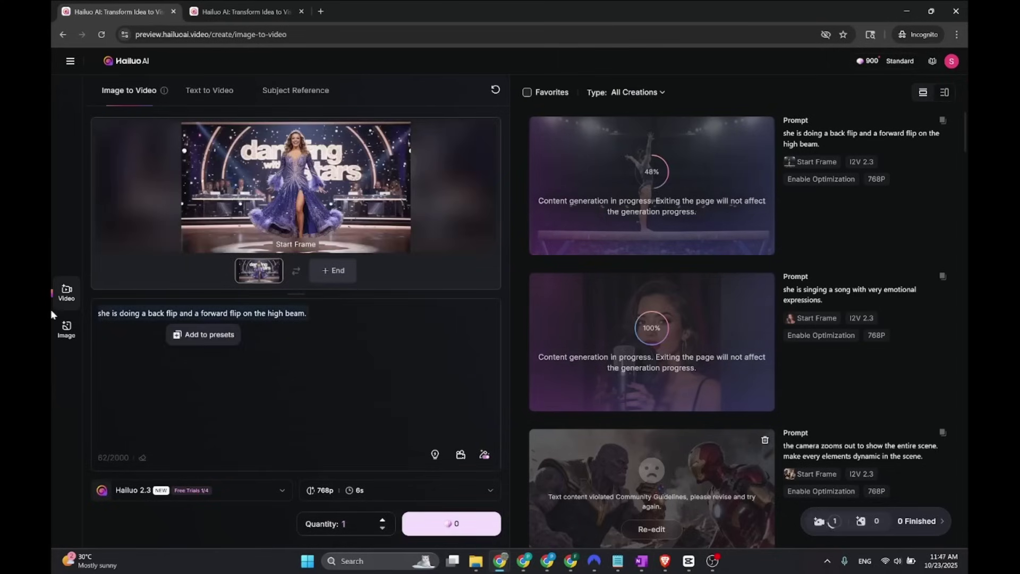
{"action": "type", "text": "she is dancing"}
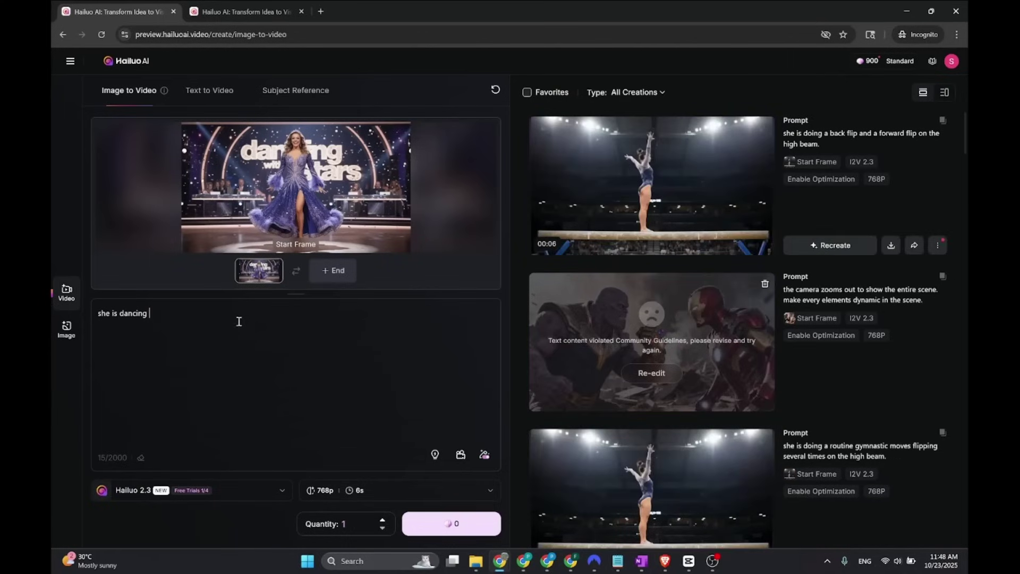
{"action": "type", "text": "Samba moving energe"}
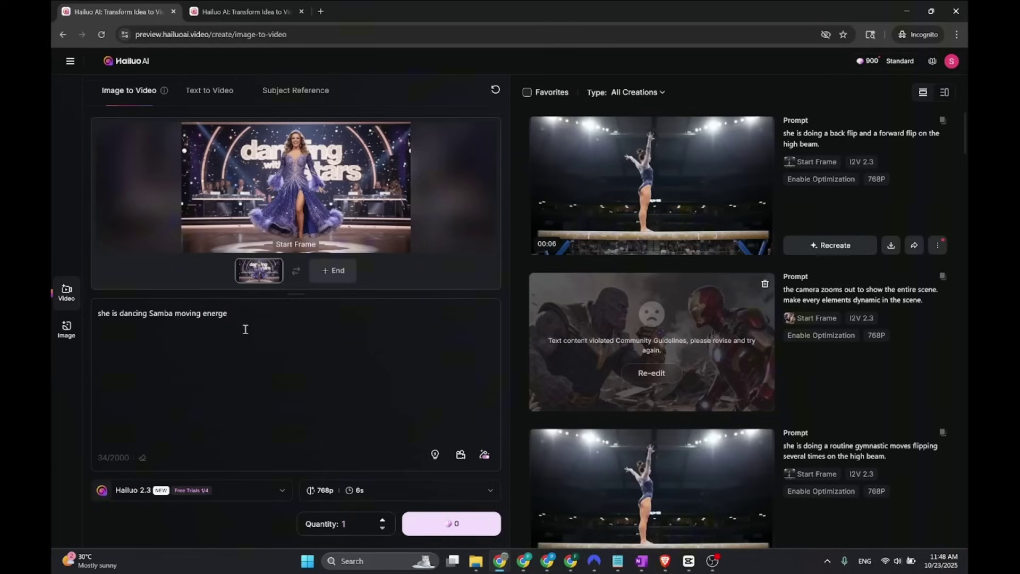
{"action": "type", "text": "tically around and rotating around"}
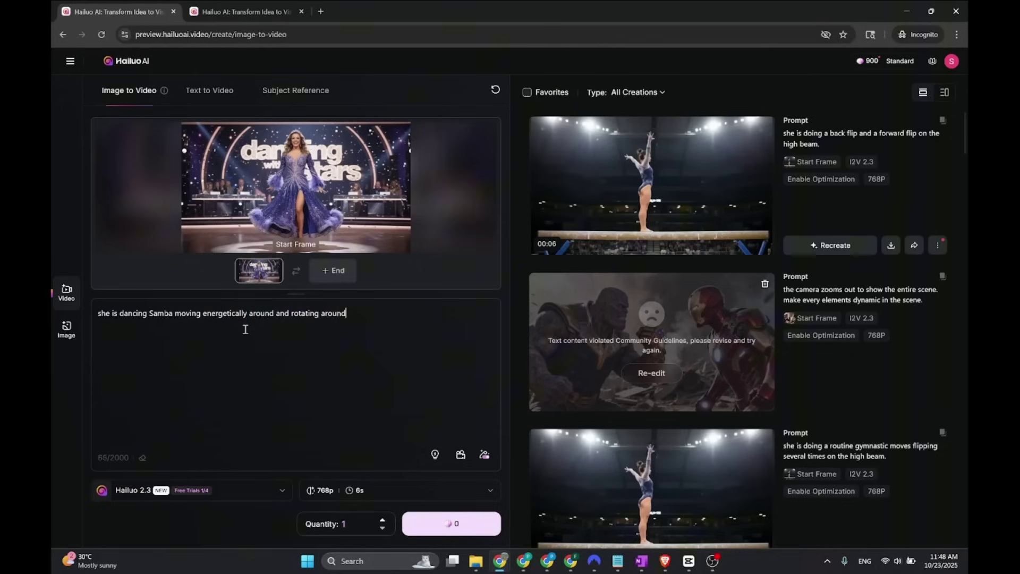
{"action": "type", "text": "her arms and "}
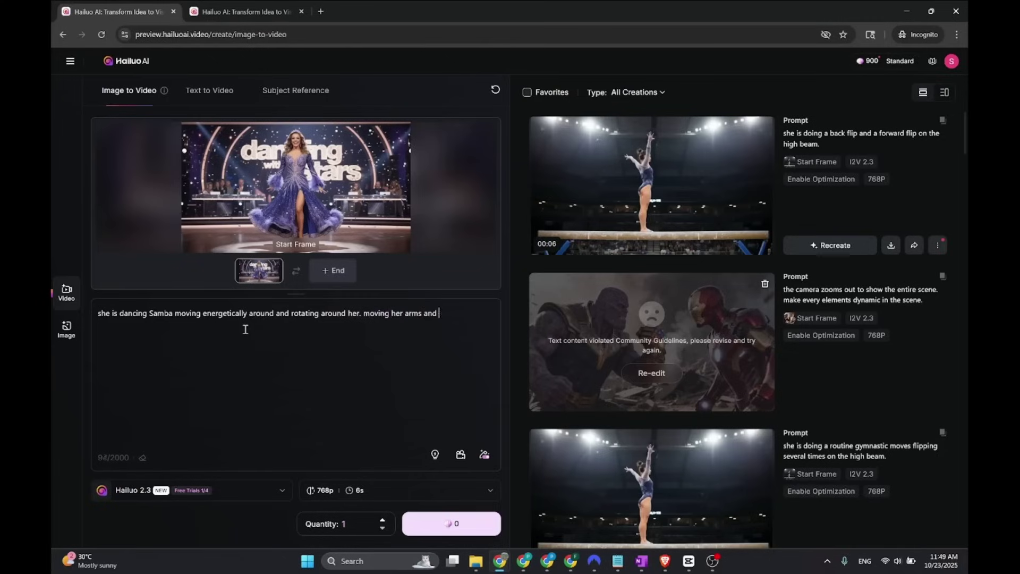
{"action": "type", "text": "legs. the camera"}
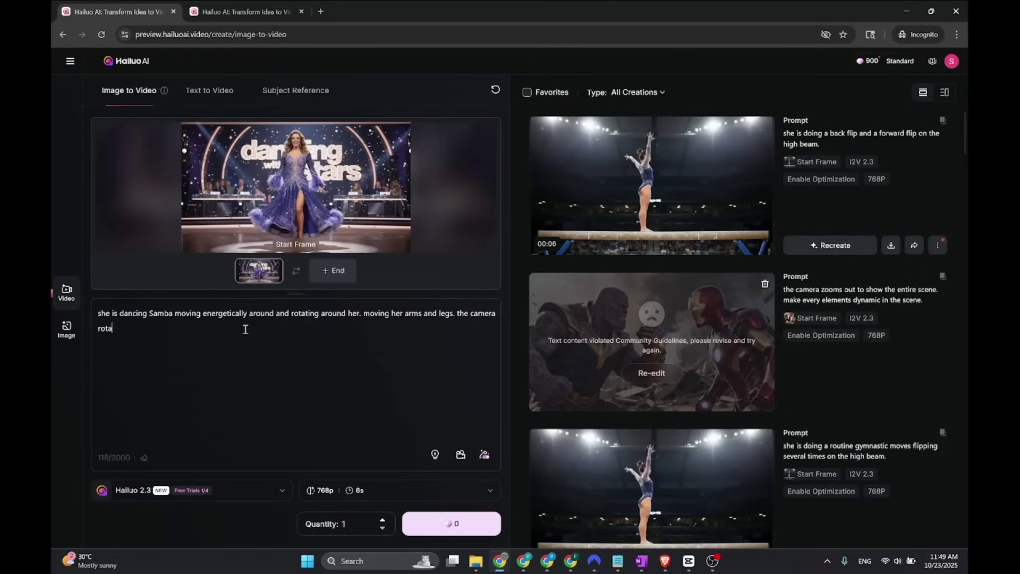
{"action": "type", "text": " rotates and focus on her."}
{"action": "left_click", "coordinate": [466, 528]}
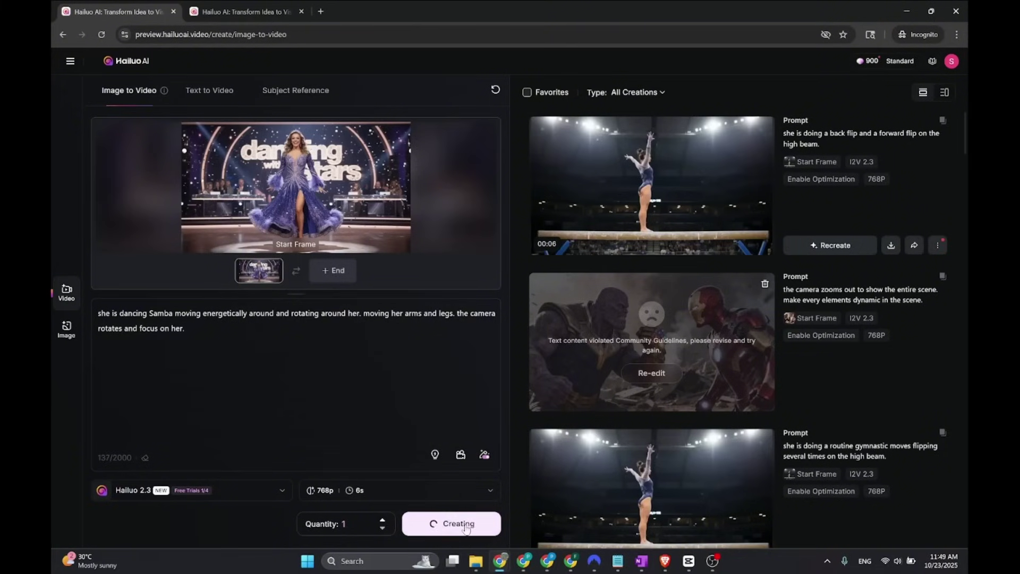
{"action": "left_click", "coordinate": [635, 206]}
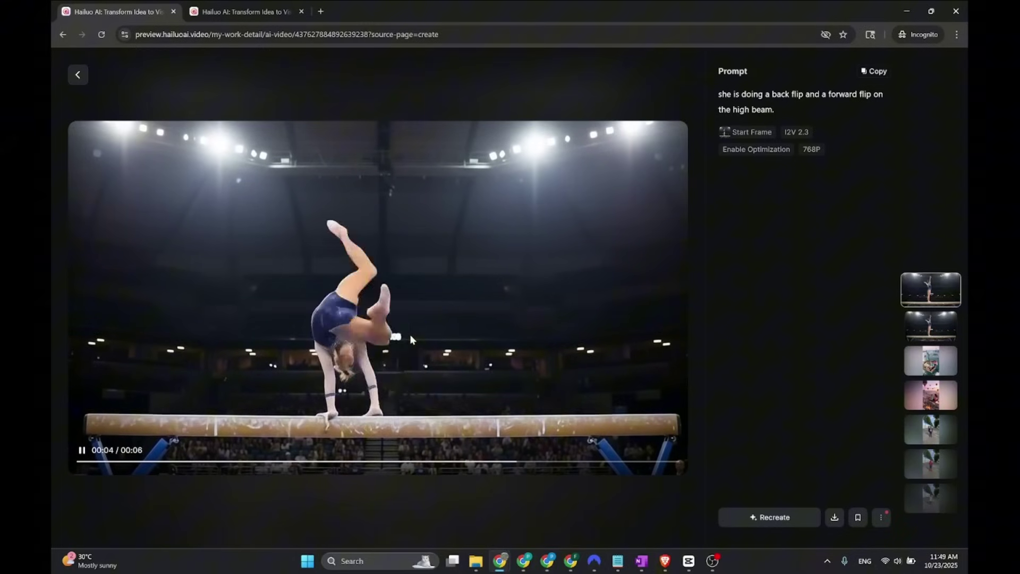
{"action": "left_click", "coordinate": [77, 74]}
{"action": "scroll", "coordinate": [779, 359], "scroll_direction": "down", "scroll_amount": 1}
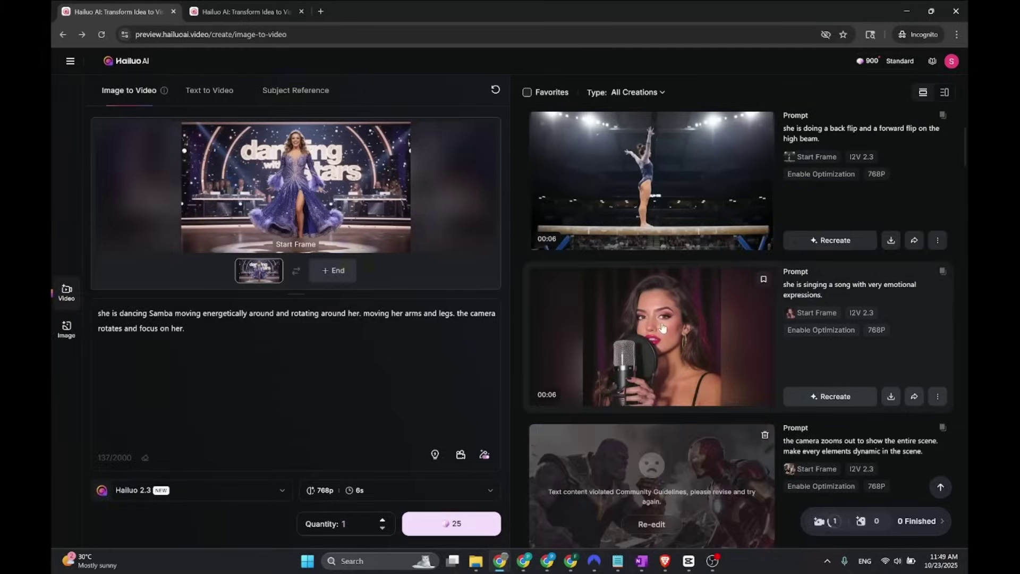
{"action": "left_click", "coordinate": [661, 322]}
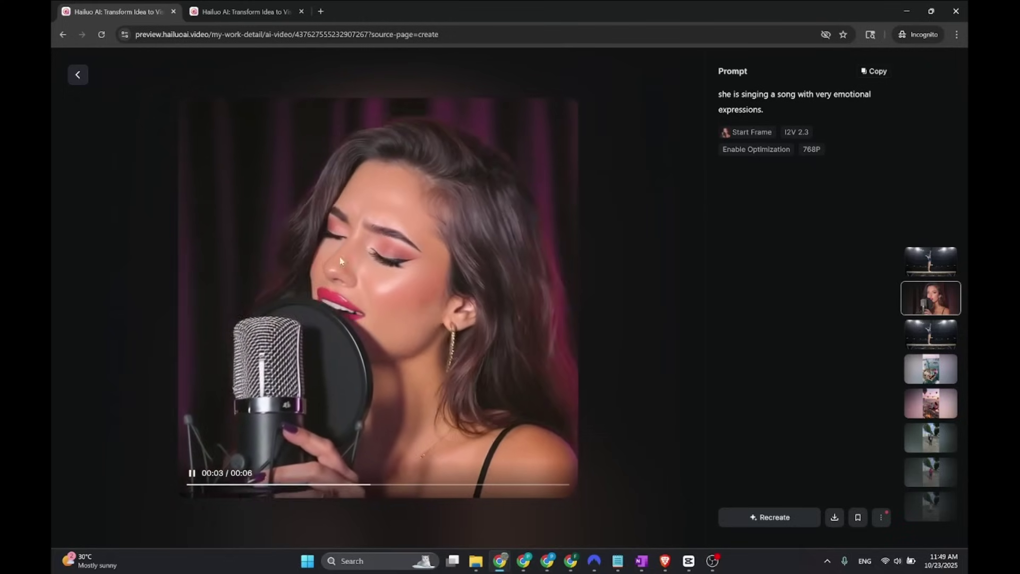
{"action": "left_click", "coordinate": [77, 75]}
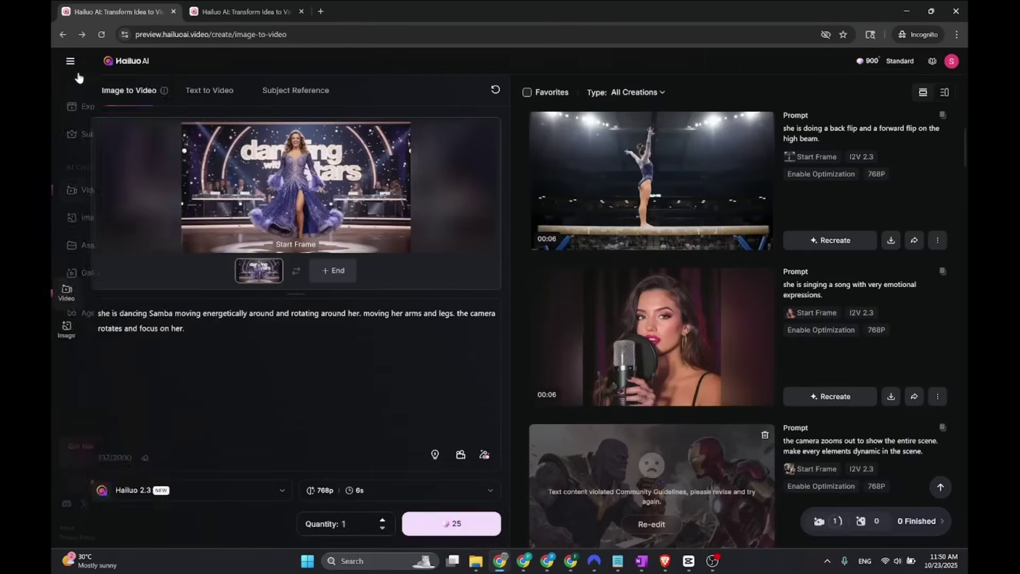
{"action": "mouse_move", "coordinate": [643, 370]}
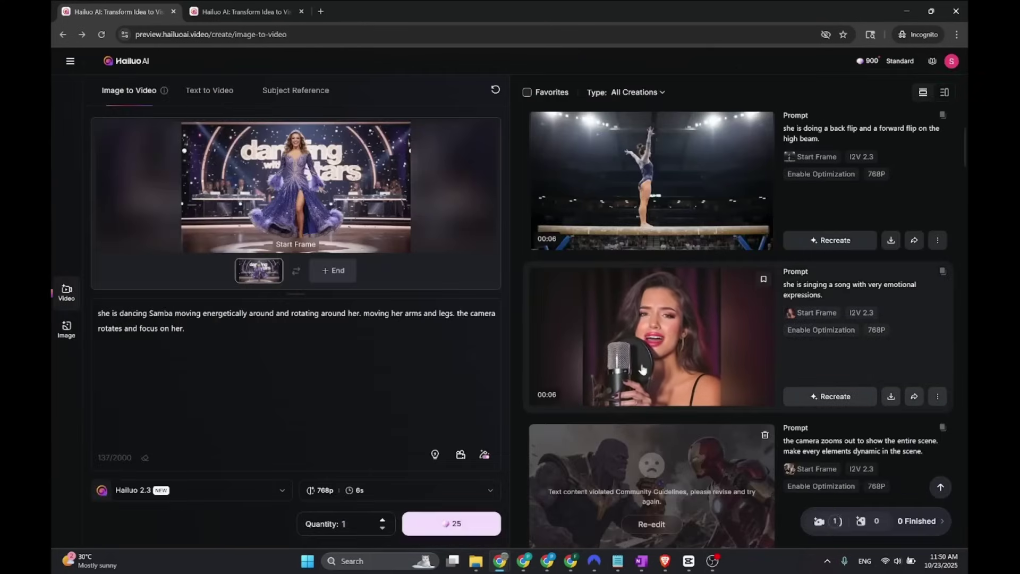
{"action": "scroll", "coordinate": [643, 367], "scroll_direction": "down", "scroll_amount": 4}
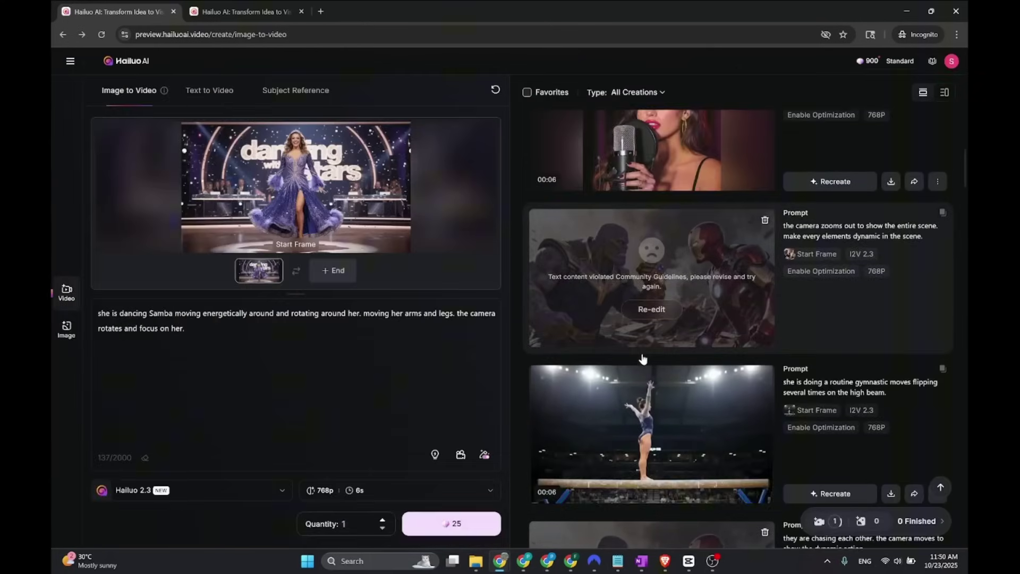
{"action": "scroll", "coordinate": [643, 358], "scroll_direction": "down", "scroll_amount": 5}
{"action": "scroll", "coordinate": [644, 357], "scroll_direction": "up", "scroll_amount": 12}
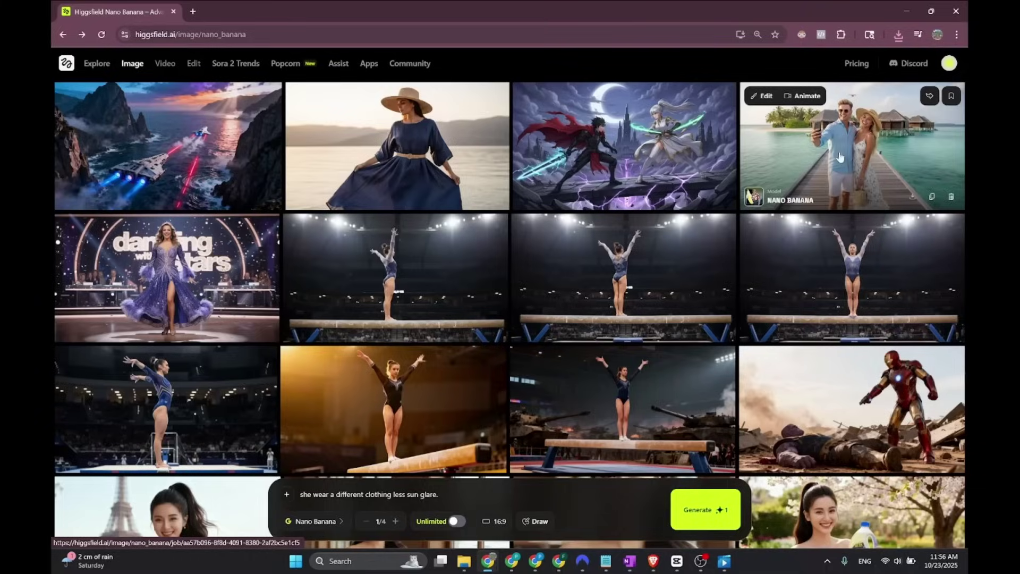
{"action": "left_click", "coordinate": [840, 156]}
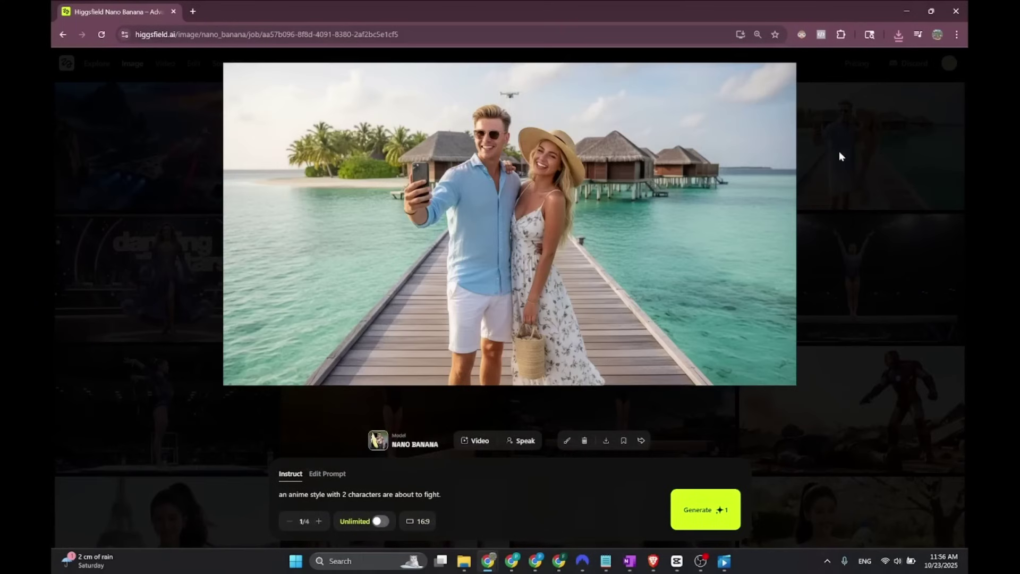
{"action": "left_click", "coordinate": [339, 474]}
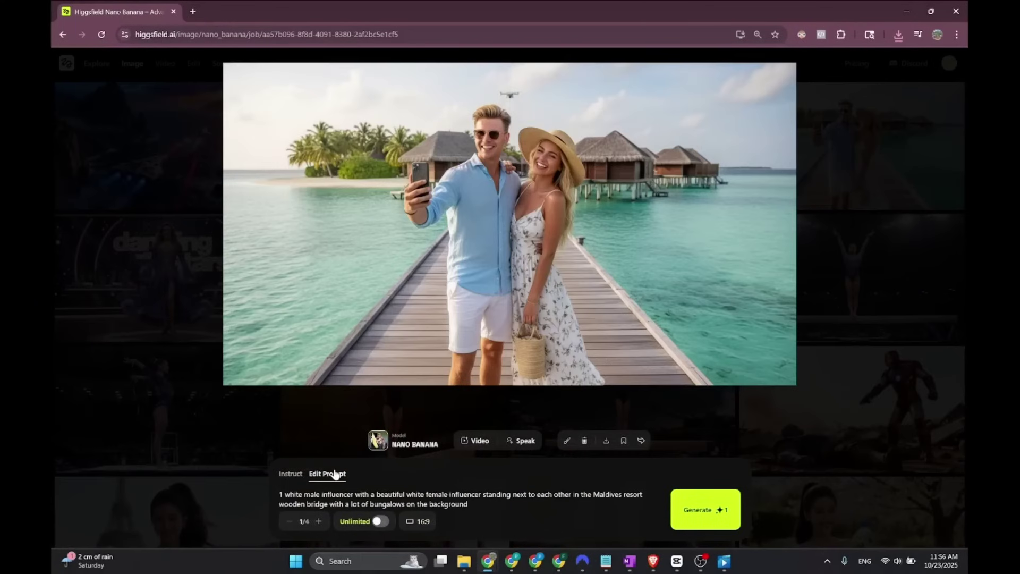
{"action": "left_click", "coordinate": [860, 228]}
{"action": "left_click", "coordinate": [635, 171]}
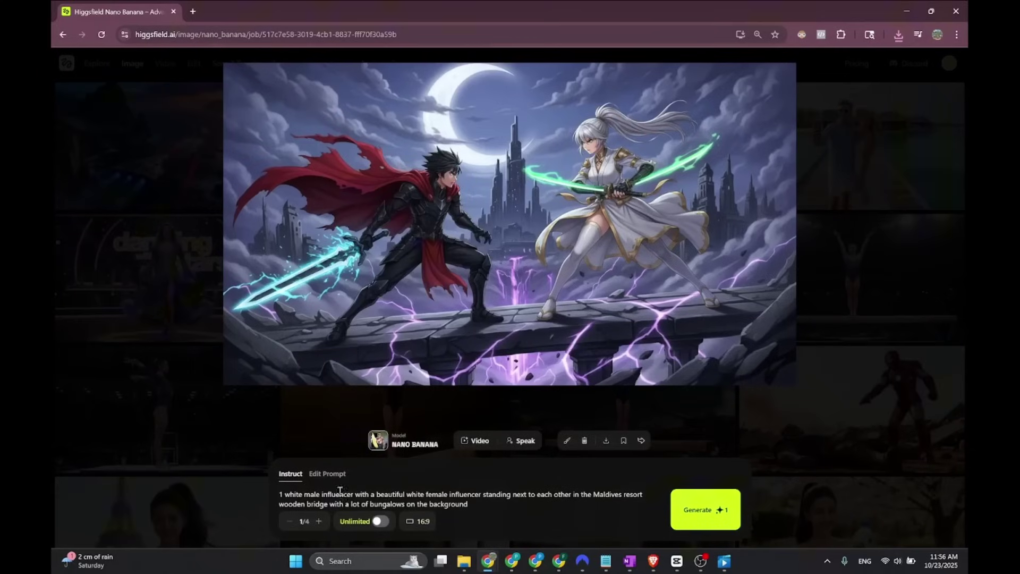
{"action": "left_click", "coordinate": [327, 479]}
{"action": "left_click", "coordinate": [380, 521]}
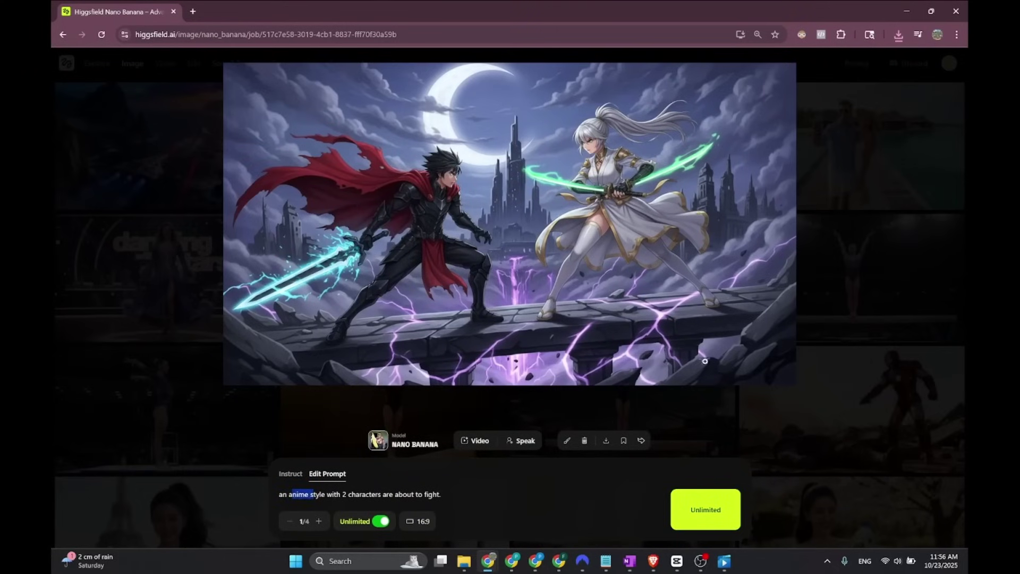
{"action": "left_click", "coordinate": [862, 226]}
{"action": "left_click", "coordinate": [401, 118]}
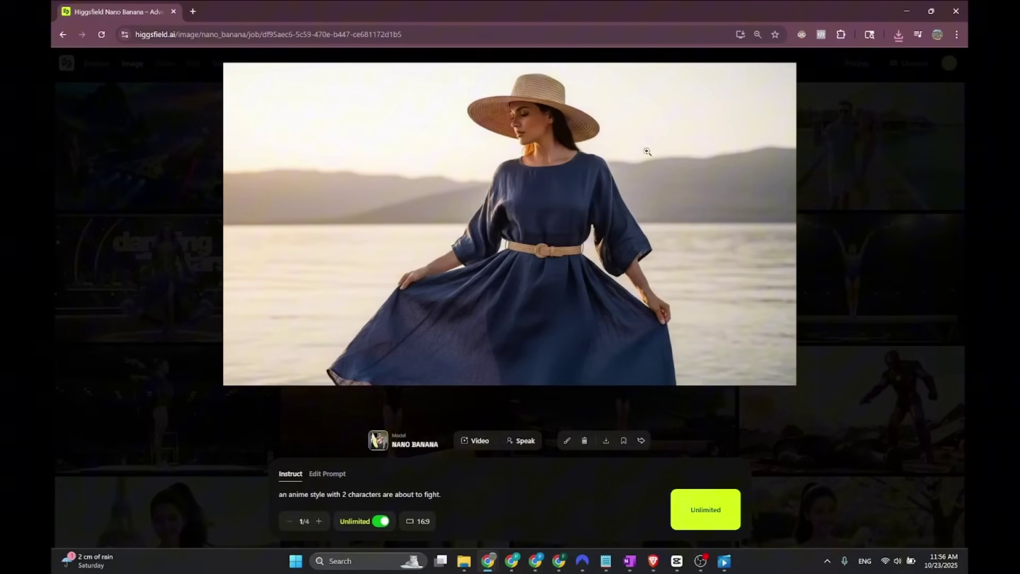
{"action": "left_click", "coordinate": [861, 157]}
{"action": "left_click", "coordinate": [183, 124]}
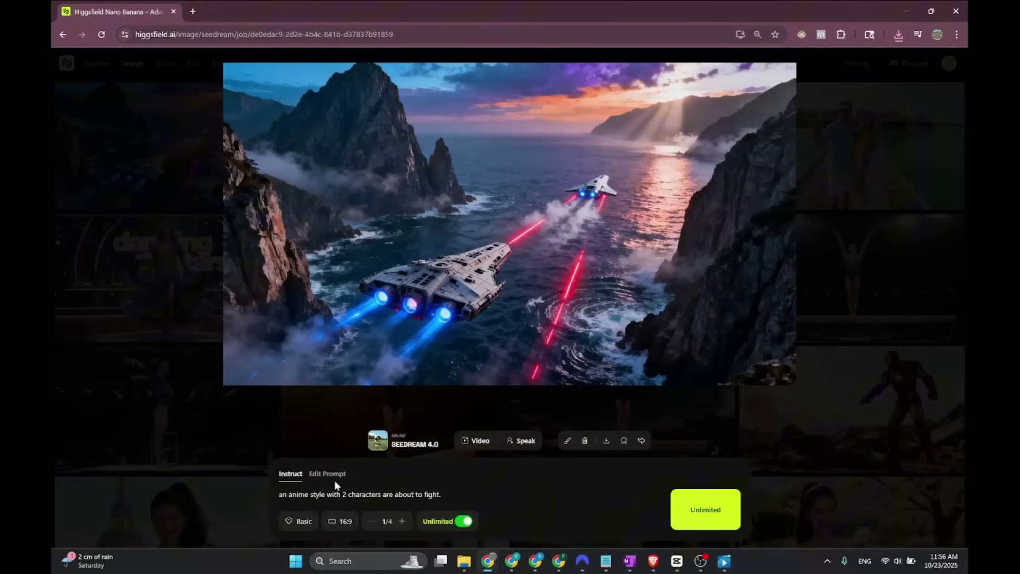
{"action": "left_click", "coordinate": [330, 475]}
{"action": "left_click_drag", "start_coordinate": [311, 460], "coordinate": [524, 514]}
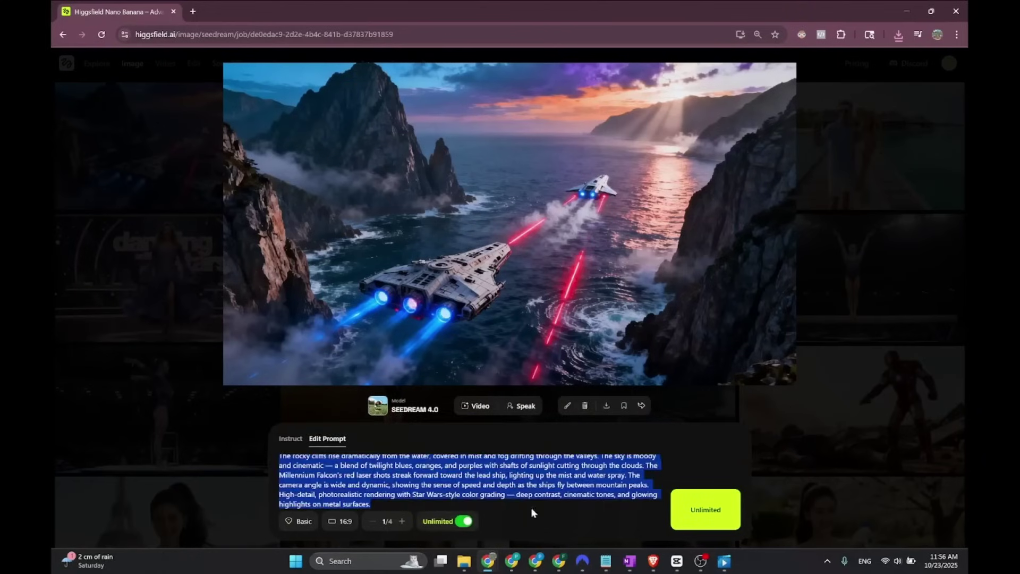
{"action": "left_click", "coordinate": [895, 258]}
{"action": "mouse_move", "coordinate": [569, 260]}
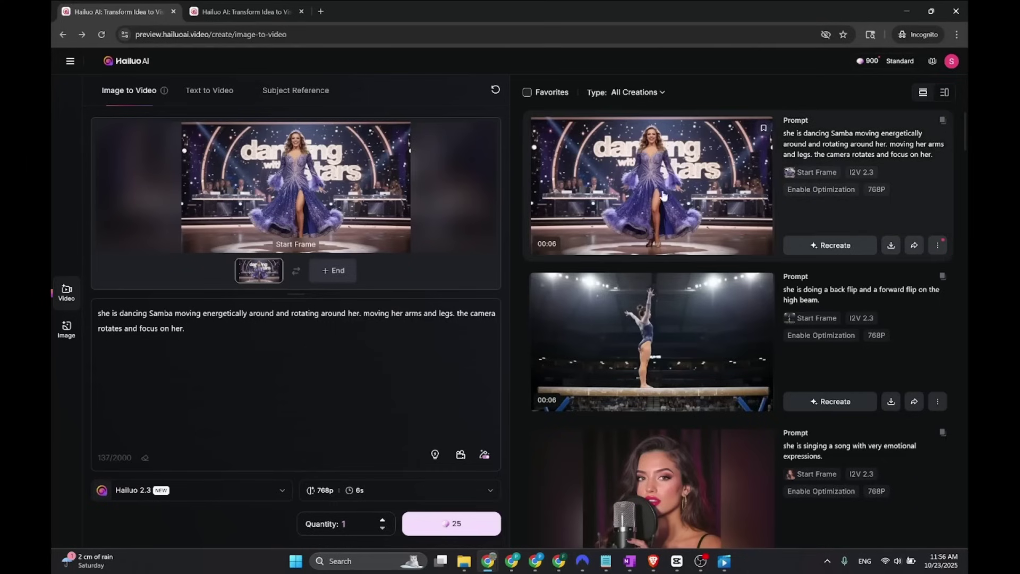
{"action": "left_click", "coordinate": [673, 192]}
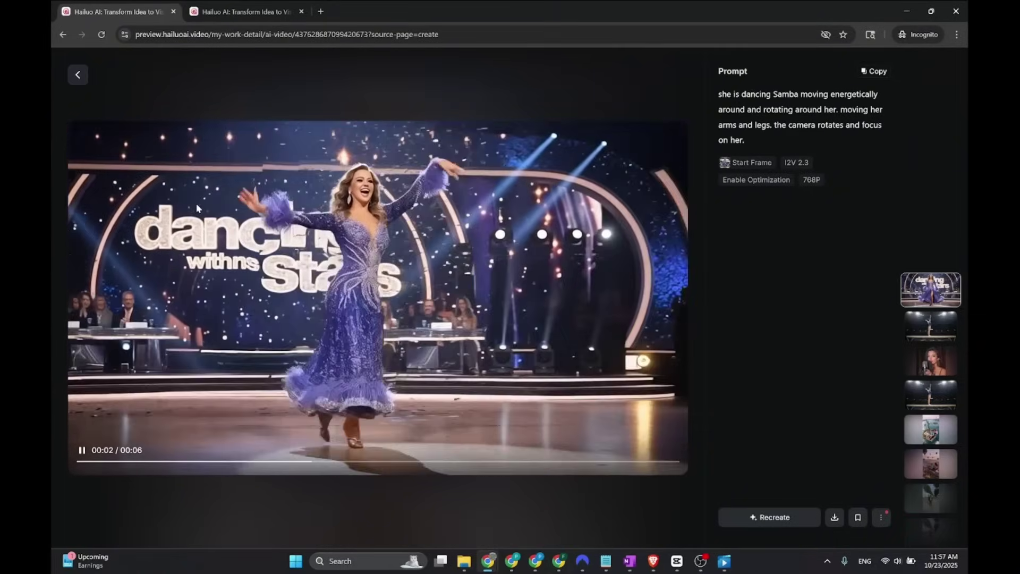
{"action": "left_click", "coordinate": [77, 75]}
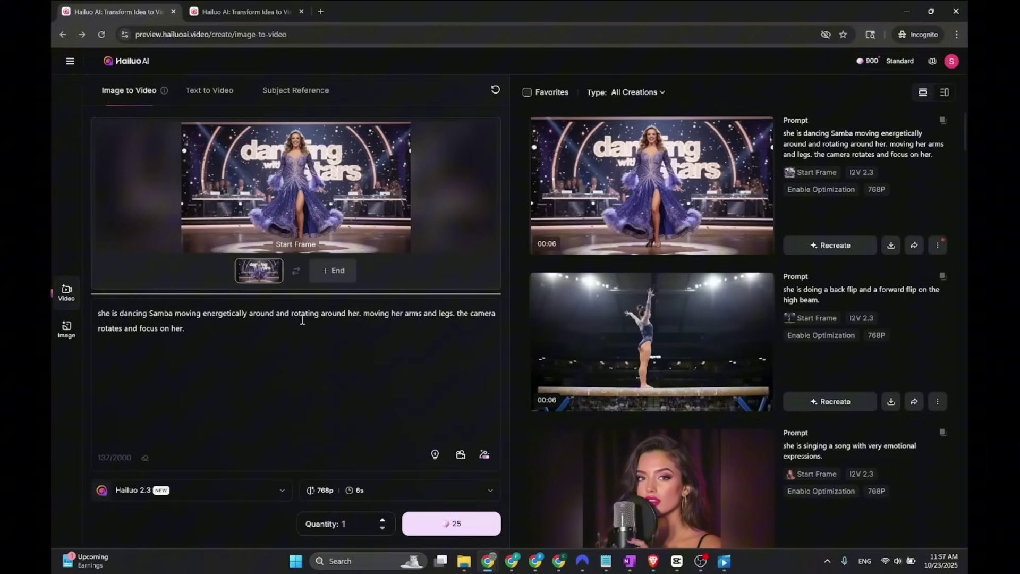
{"action": "mouse_move", "coordinate": [282, 266]}
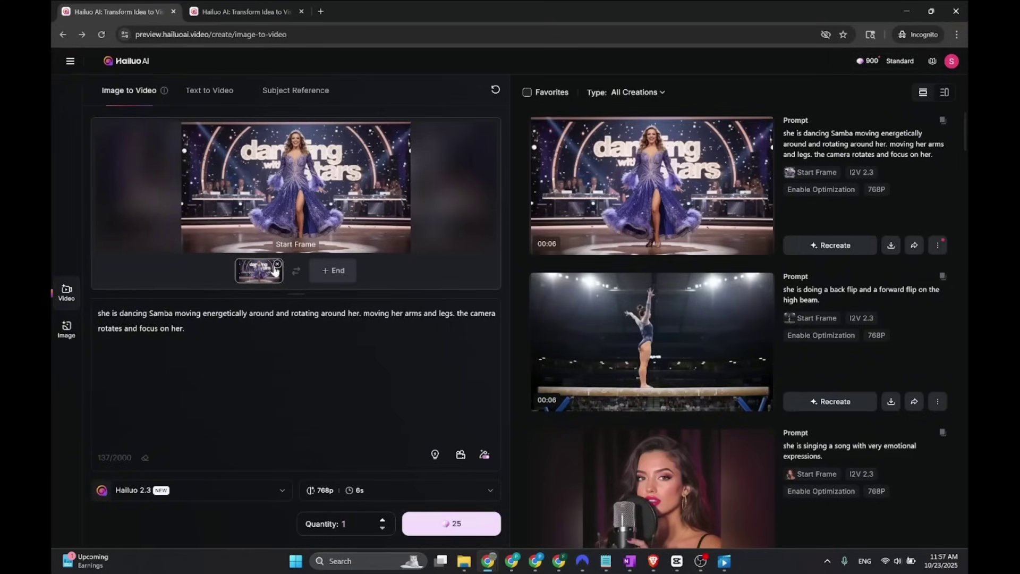
{"action": "left_click", "coordinate": [221, 490]}
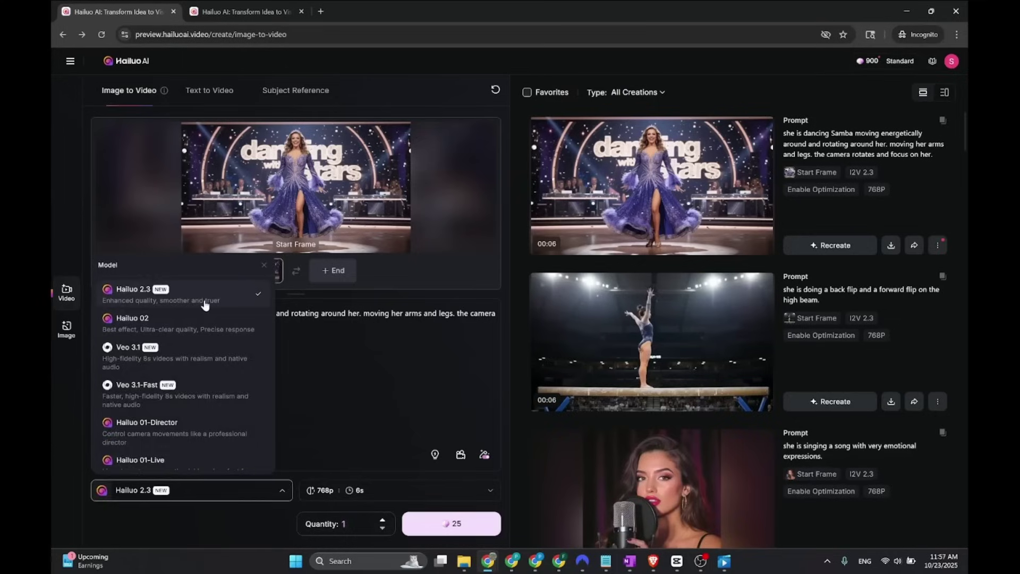
{"action": "left_click", "coordinate": [206, 303]}
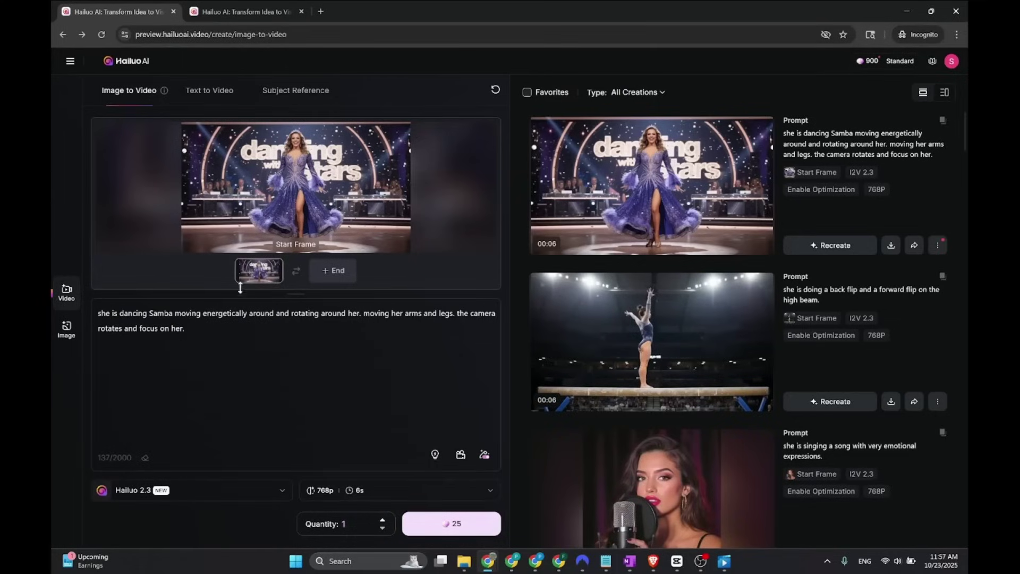
- Replace the dancer start frame with the influencer product photo
{"action": "left_click", "coordinate": [276, 265]}
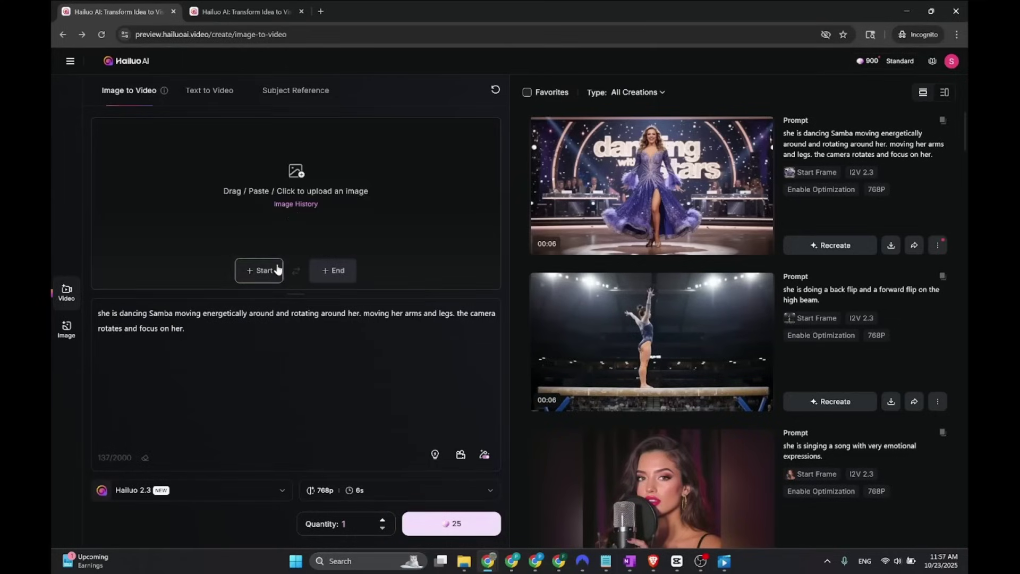
{"action": "left_click", "coordinate": [297, 174]}
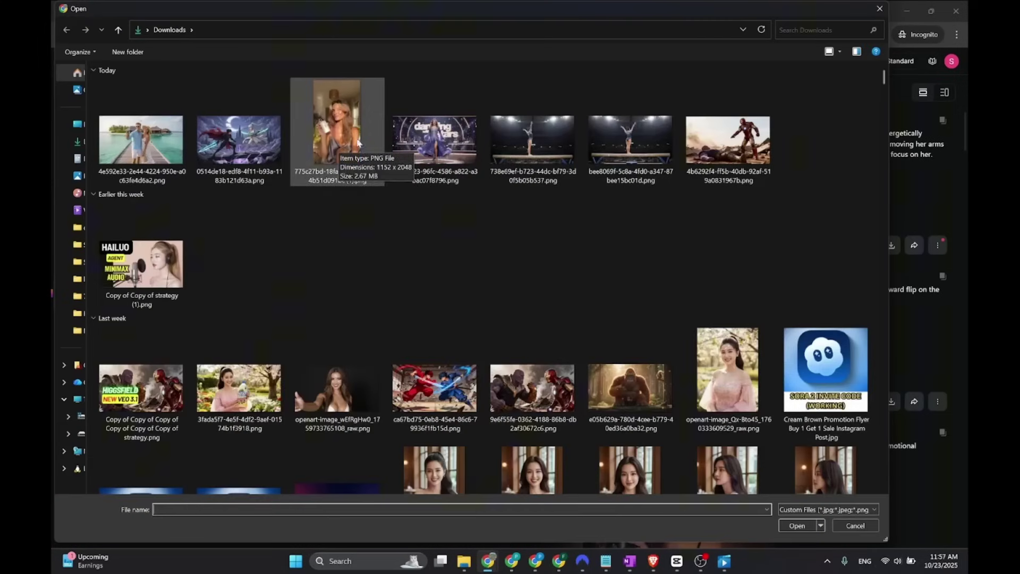
{"action": "double_click", "coordinate": [346, 123]}
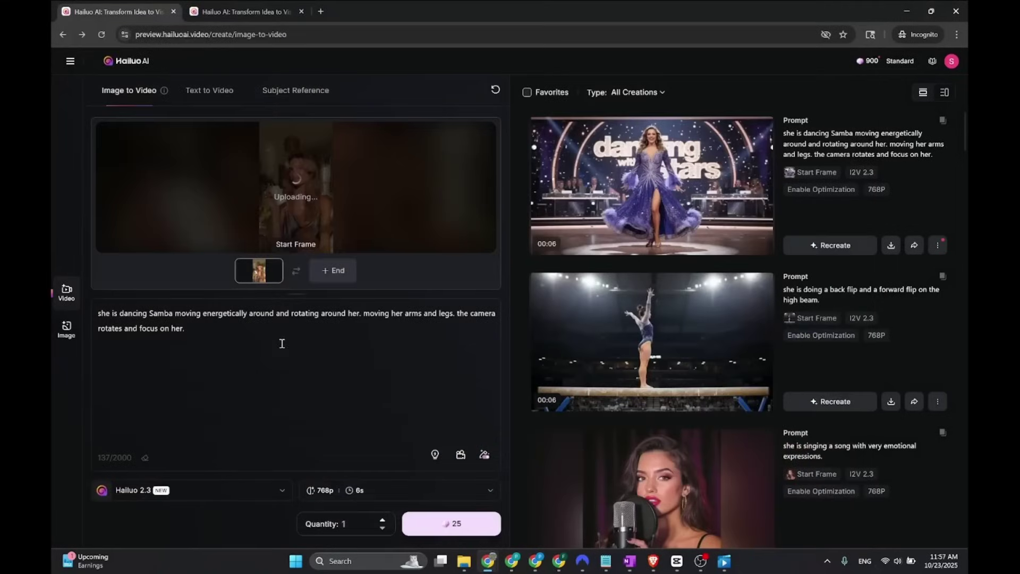
- Prompt her showing and talking about the product, then generate the video
{"action": "key", "text": "ctrl+a"}
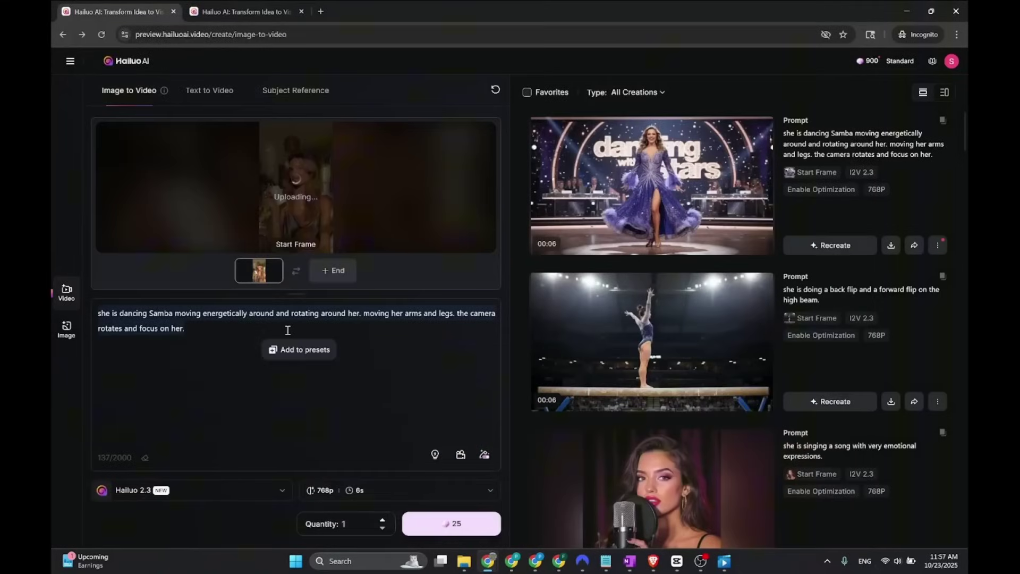
{"action": "type", "text": "she is "}
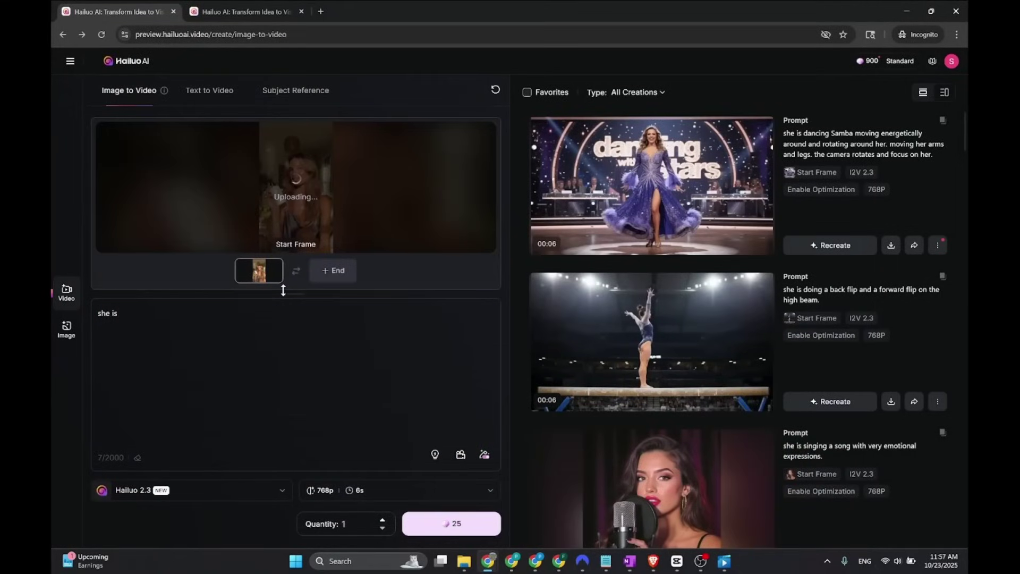
{"action": "type", "text": "showing "}
{"action": "type", "text": "the product tot he"}
{"action": "key", "text": "BackSpace"}
{"action": "key", "text": "BackSpace"}
{"action": "key", "text": "BackSpace"}
{"action": "key", "text": "BackSpace"}
{"action": "key", "text": "BackSpace"}
{"action": "key", "text": "BackSpace"}
{"action": "key", "text": "BackSpace"}
{"action": "key", "text": "BackSpace"}
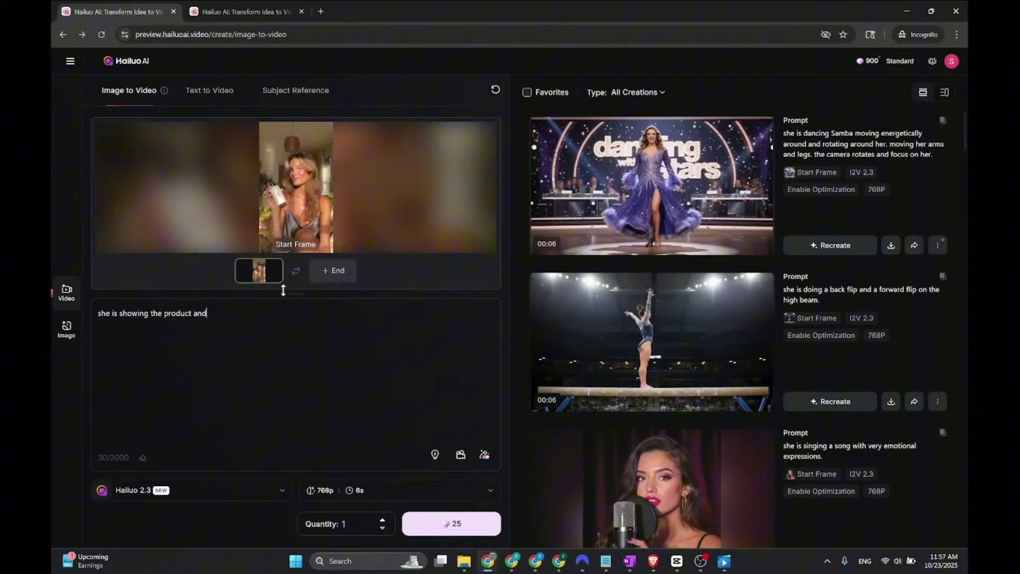
{"action": "type", "text": "talking about the product. influencer style."}
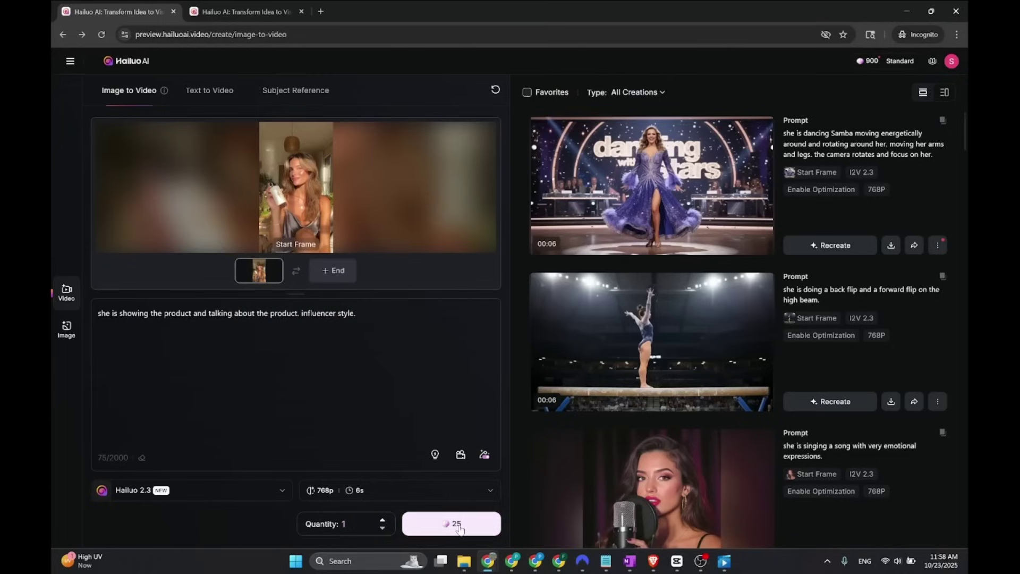
{"action": "left_click", "coordinate": [459, 526]}
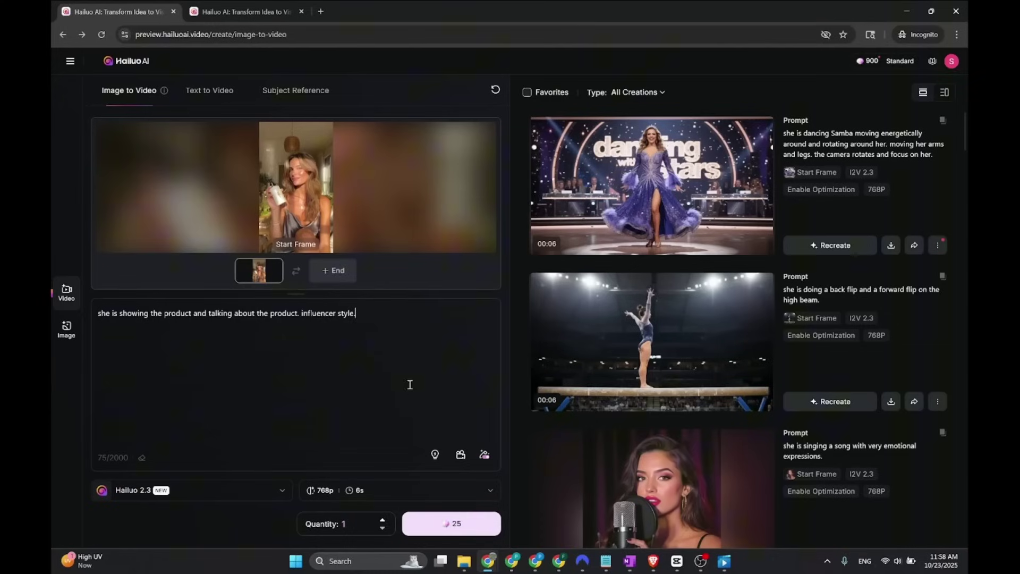
- Replace the influencer start frame with the anime fight image
{"action": "left_click", "coordinate": [278, 264]}
{"action": "left_click", "coordinate": [287, 181]}
{"action": "double_click", "coordinate": [255, 142]}
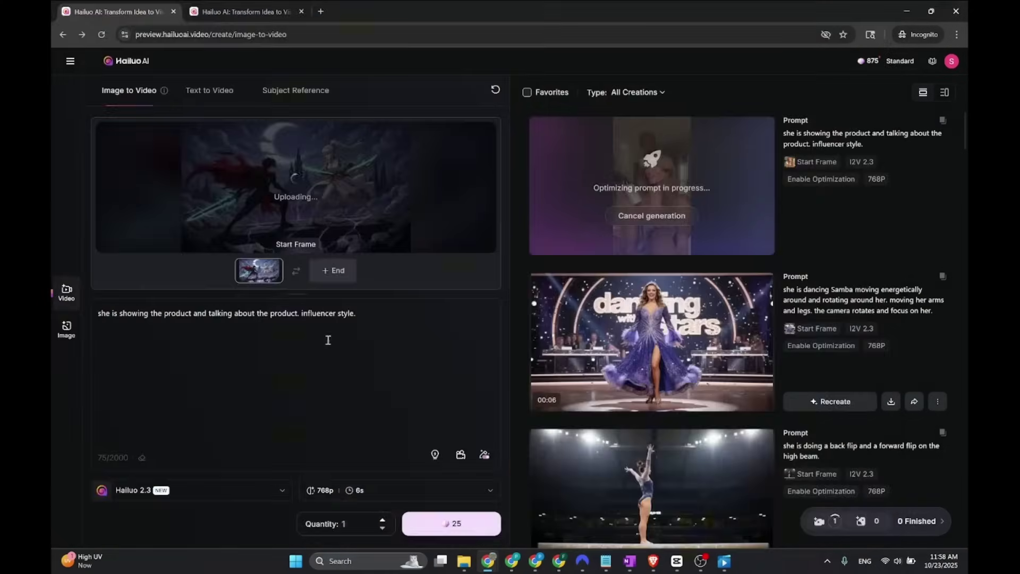
- Prompt an intense fight with special effects and dynamic camera, then generate
{"action": "key", "text": "ctrl+a"}
{"action": "type", "text": "the"}
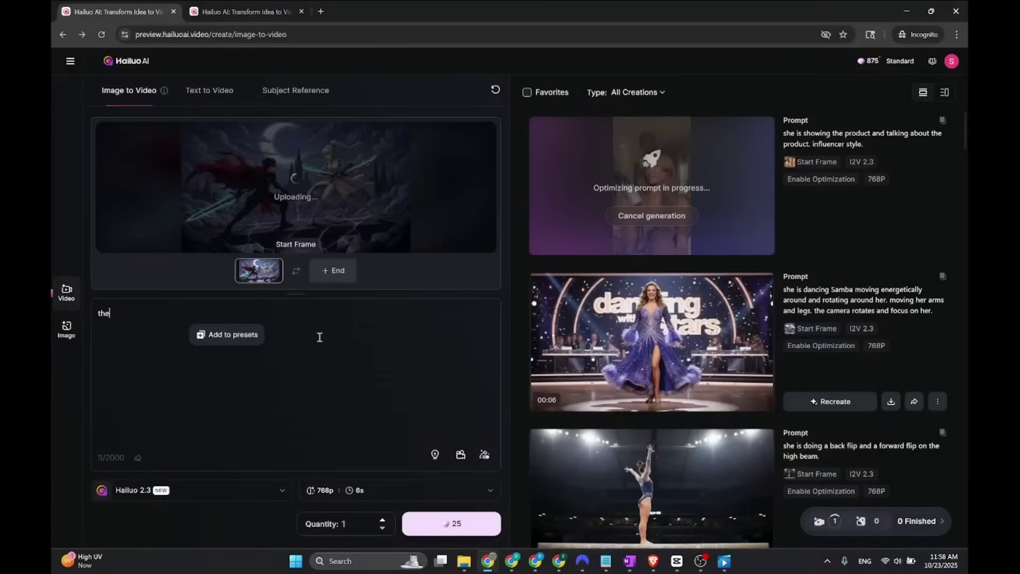
{"action": "type", "text": "y are fighting with special effects."}
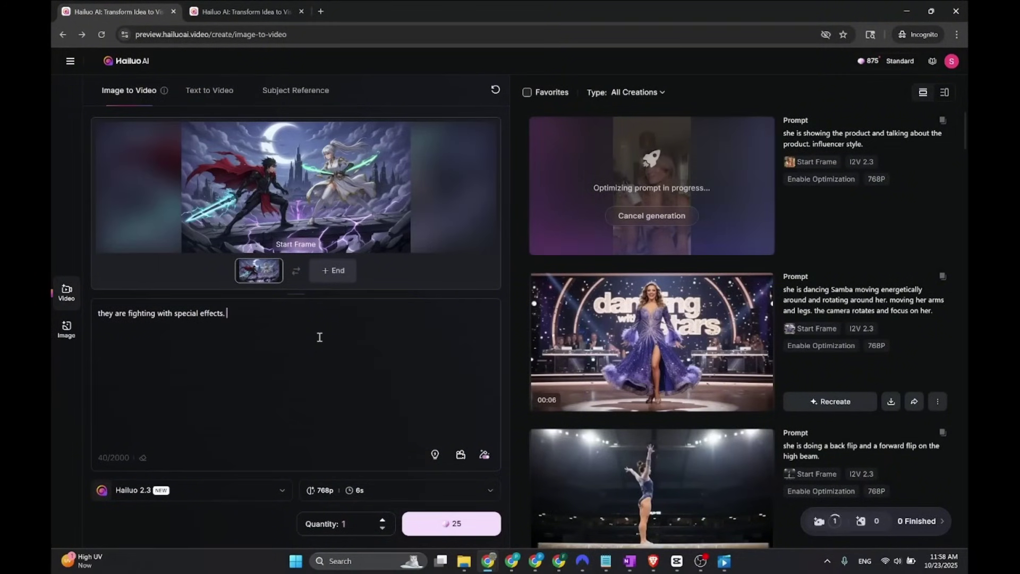
{"action": "type", "text": "intensely"}
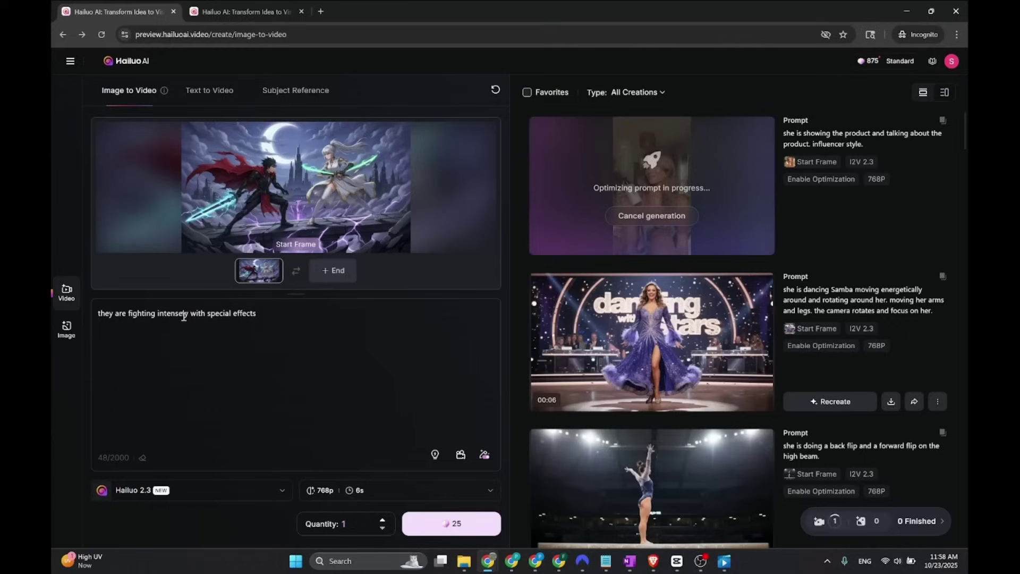
{"action": "type", "text": "  on their swords and the setting. the"}
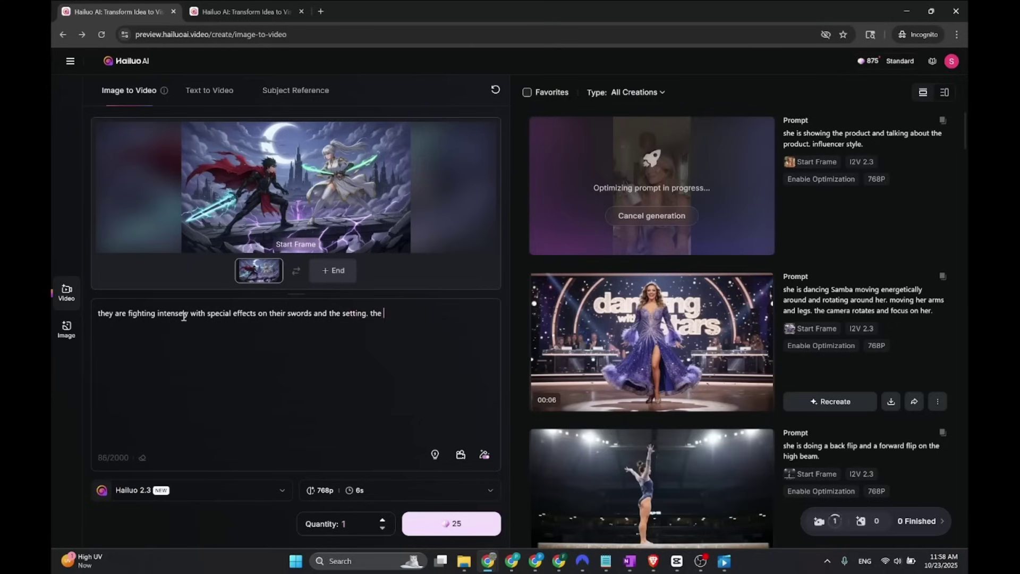
{"action": "type", "text": "camera "}
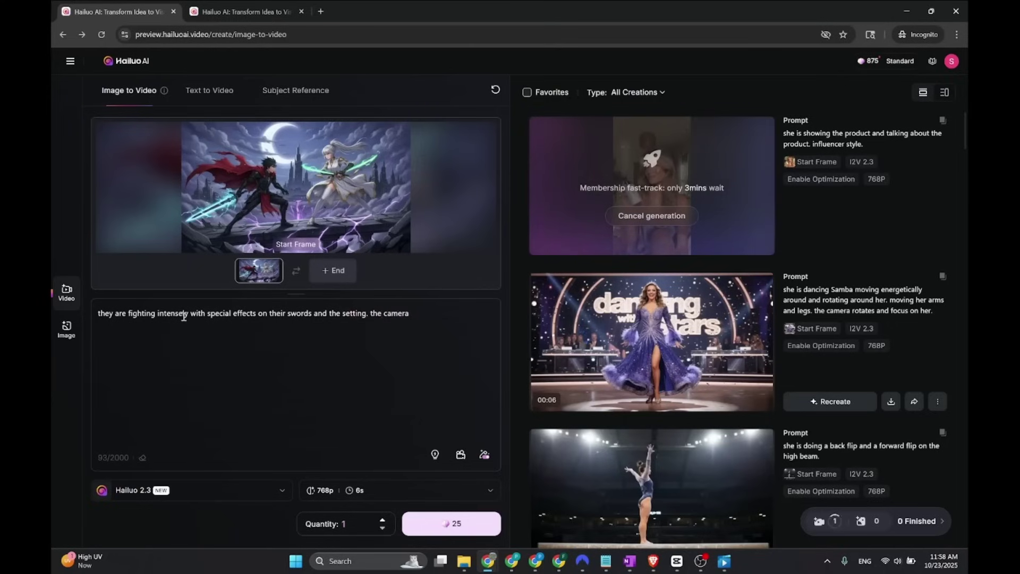
{"action": "type", "text": "is dynamic."}
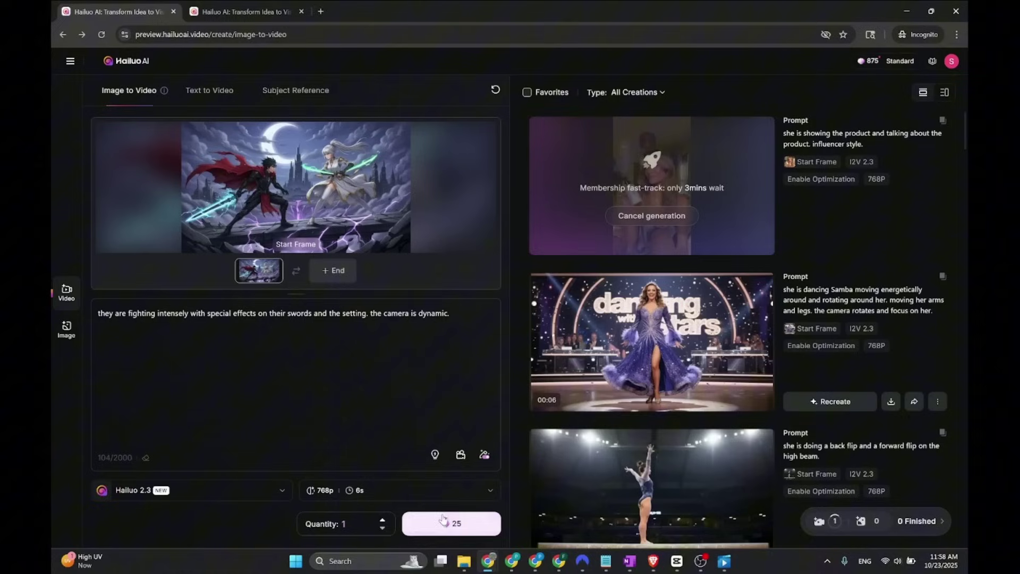
{"action": "left_click", "coordinate": [453, 527]}
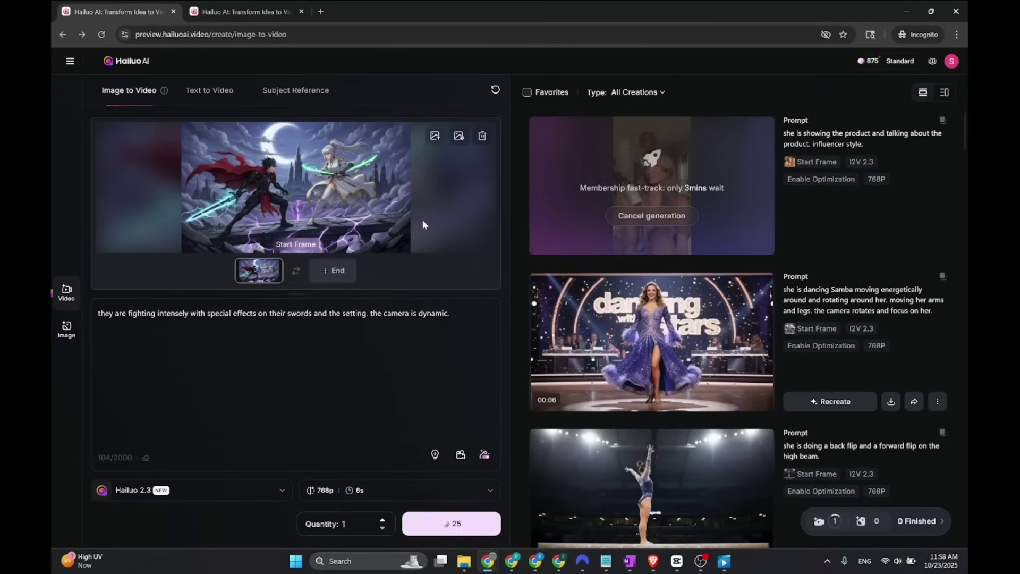
- Replace the anime fight start frame with the island couple photo
{"action": "left_click", "coordinate": [277, 264]}
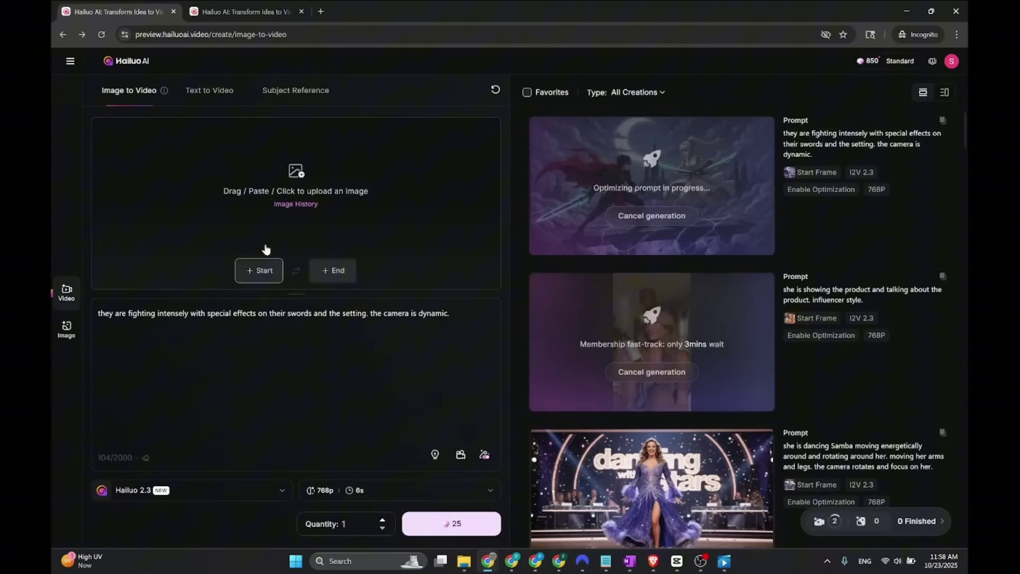
{"action": "left_click", "coordinate": [290, 184]}
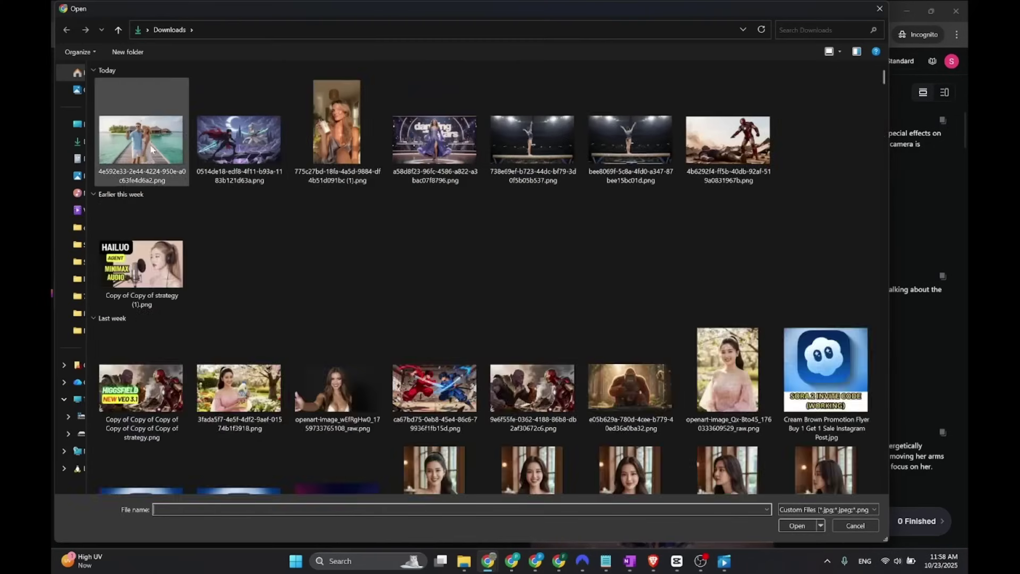
{"action": "double_click", "coordinate": [151, 143]}
- Prompt the camera zooming out over the whole island as they enjoy the weather, and generate
{"action": "key", "text": "ctrl+a"}
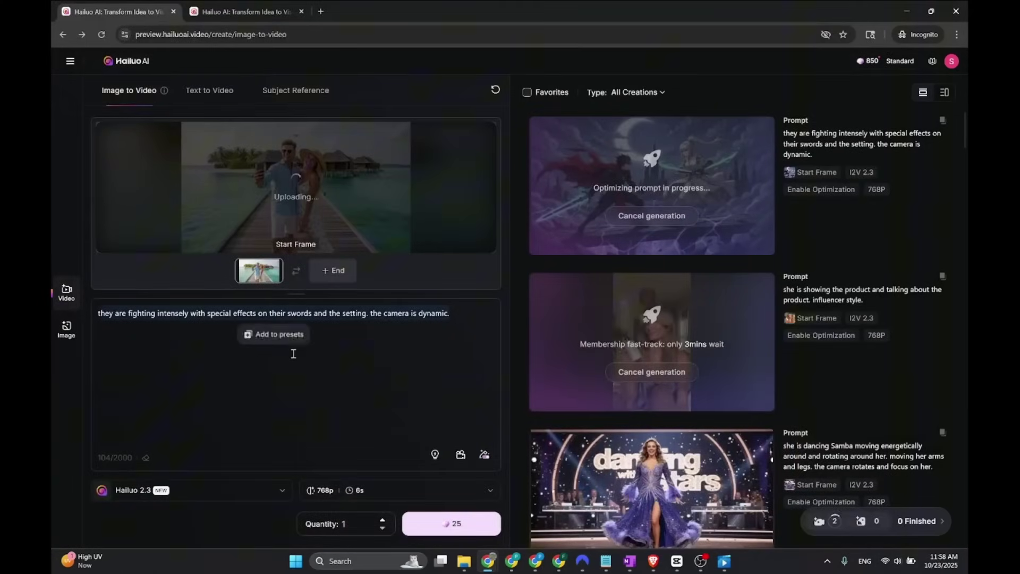
{"action": "key", "text": "BackSpace"}
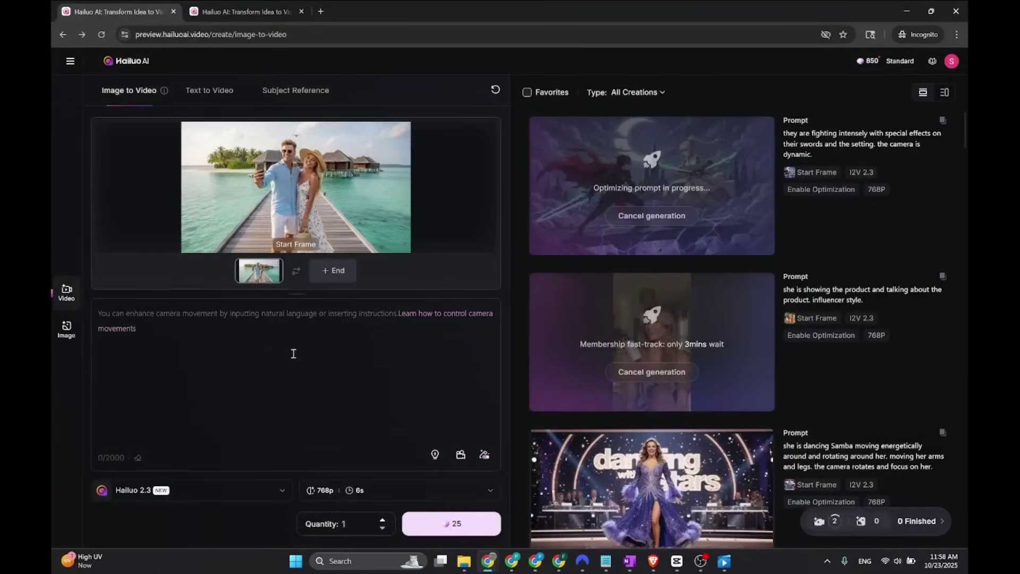
{"action": "type", "text": "t"}
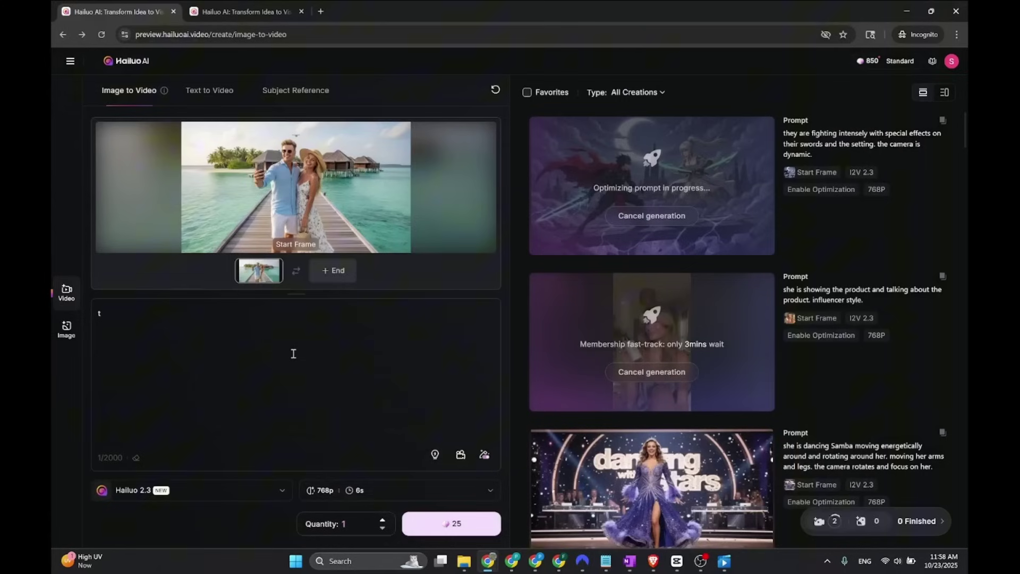
{"action": "type", "text": "he camera s"}
{"action": "type", "text": "ooms out t"}
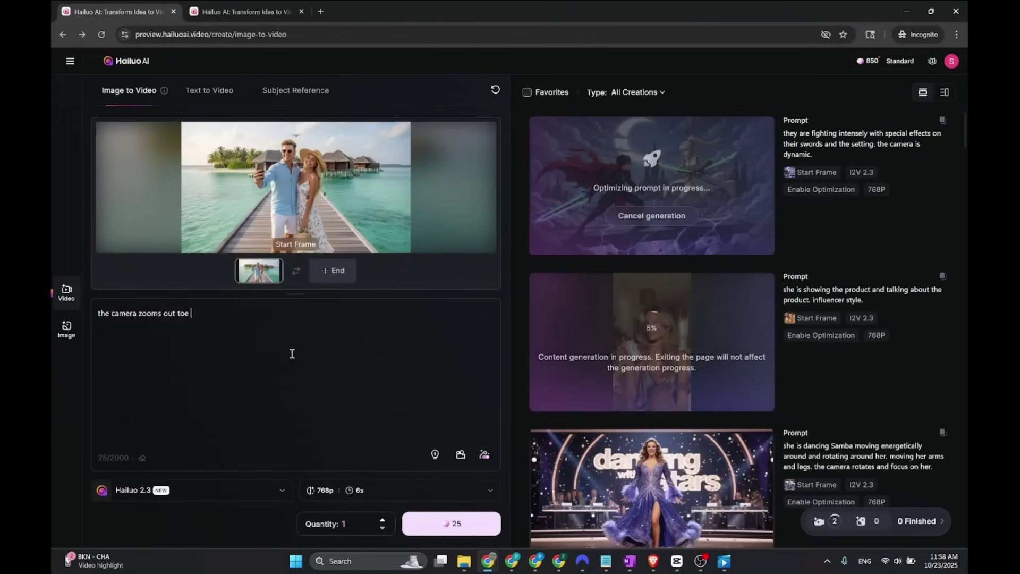
{"action": "type", "text": "o"}
{"action": "type", "text": " show the en"}
{"action": "type", "text": "tire en"}
{"action": "type", "text": "land and "}
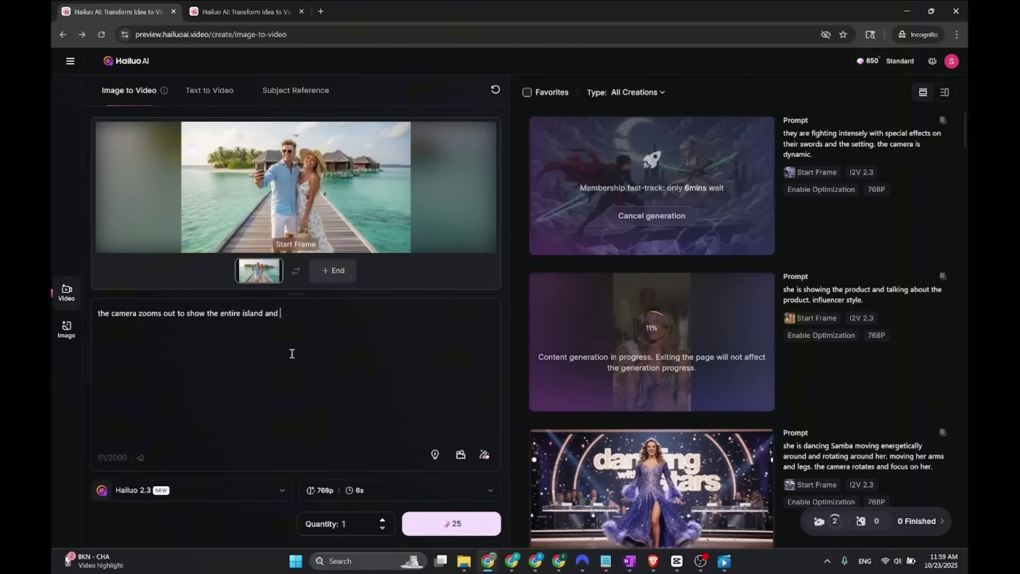
{"action": "type", "text": "view. they are "}
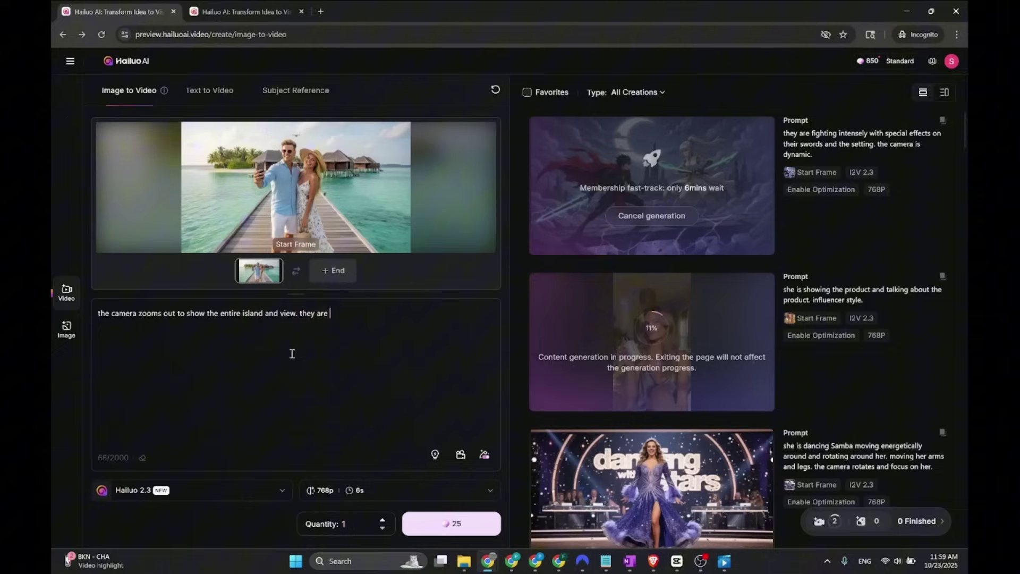
{"action": "type", "text": "both taking and enjoying the"}
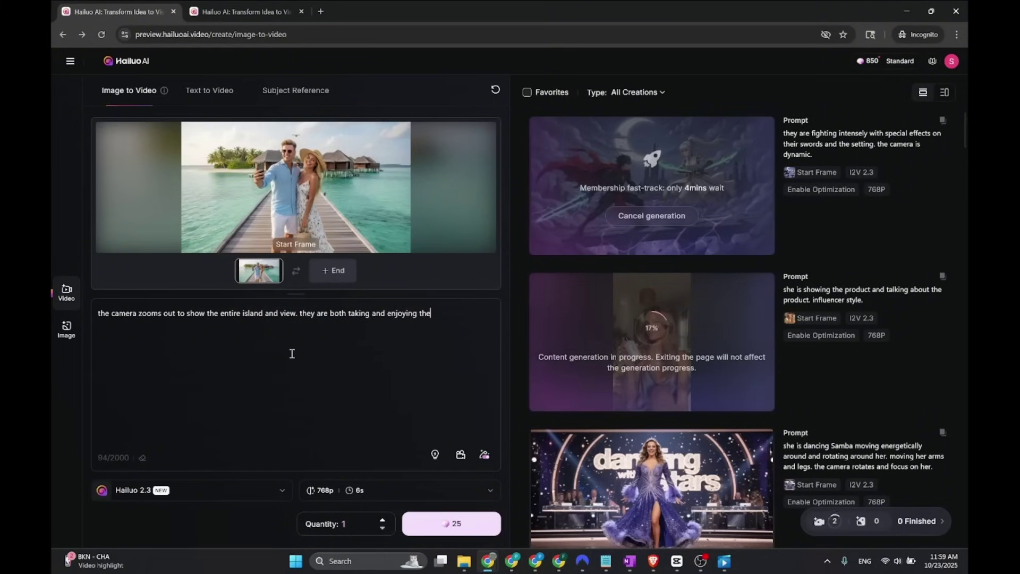
{"action": "type", "text": " weather"}
{"action": "key", "text": "BackSpace"}
{"action": "key", "text": "BackSpace"}
{"action": "key", "text": "BackSpace"}
{"action": "key", "text": "BackSpace"}
{"action": "type", "text": "ther"}
{"action": "left_click", "coordinate": [459, 523]}
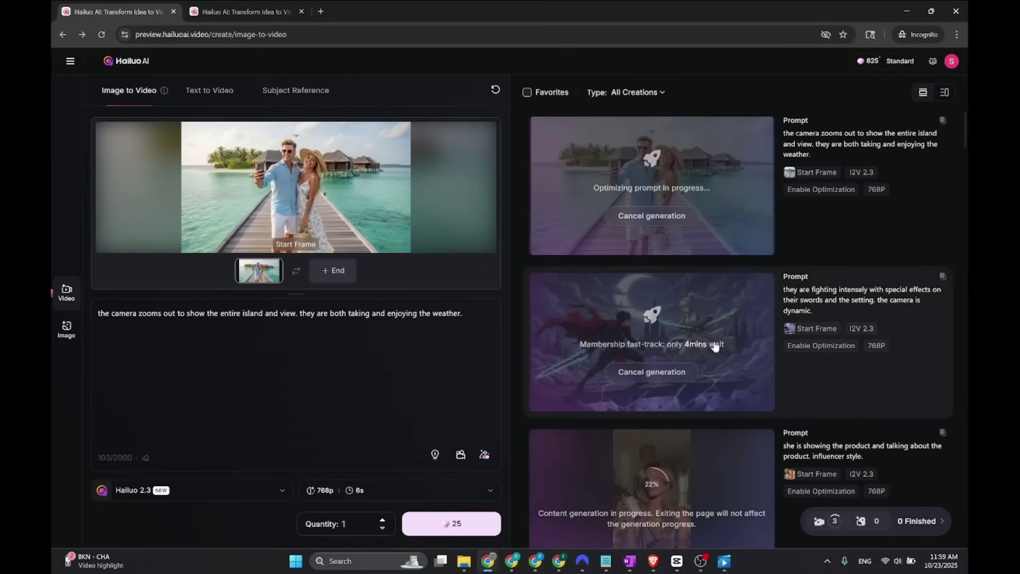
- Scroll the creations list, then bring up the Model dropdown with Hailuo 2.3 still selected
{"action": "scroll", "coordinate": [717, 351], "scroll_direction": "down", "scroll_amount": 4}
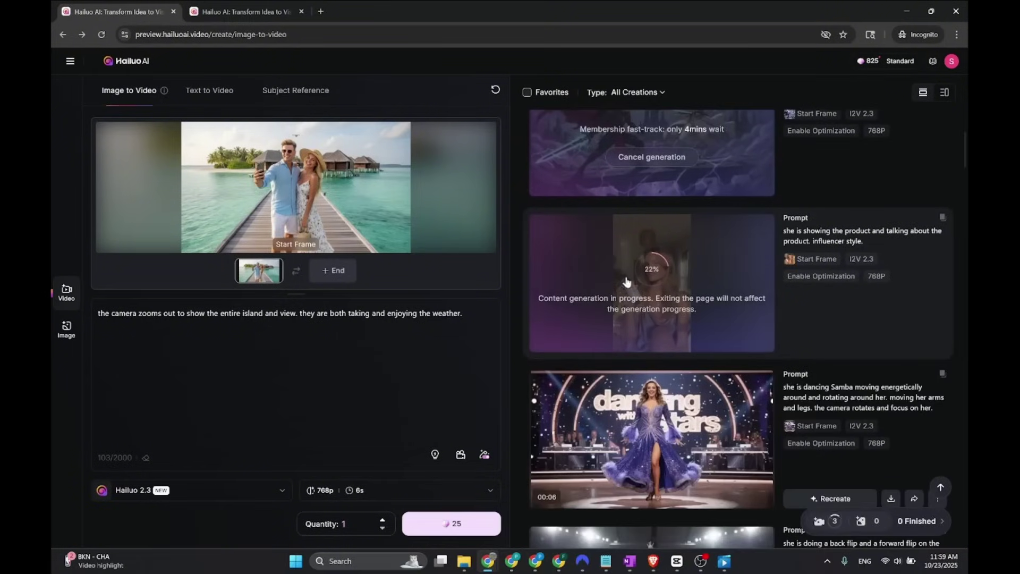
{"action": "scroll", "coordinate": [638, 297], "scroll_direction": "down", "scroll_amount": 6}
{"action": "scroll", "coordinate": [659, 324], "scroll_direction": "up", "scroll_amount": 10}
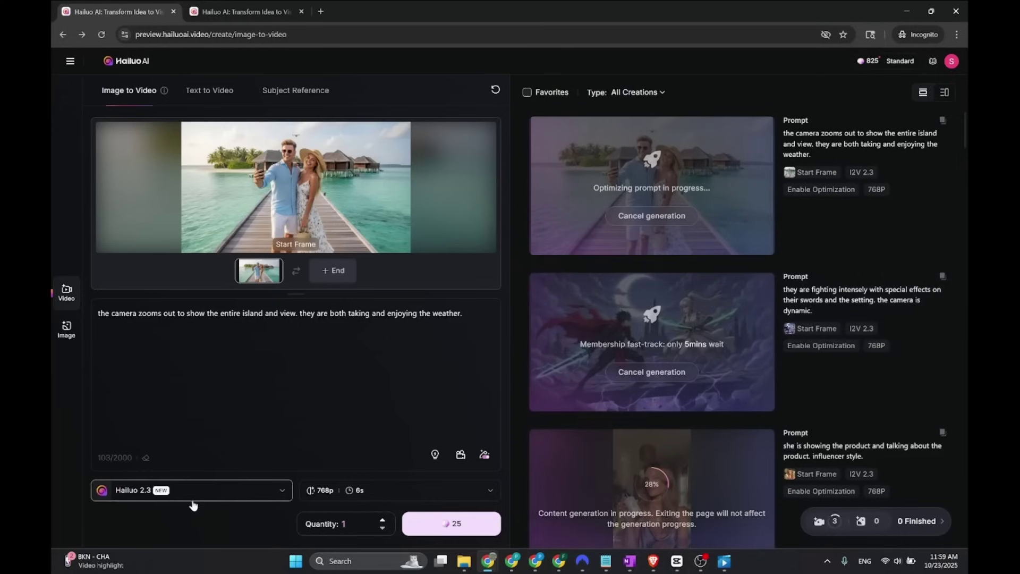
{"action": "left_click", "coordinate": [198, 498]}
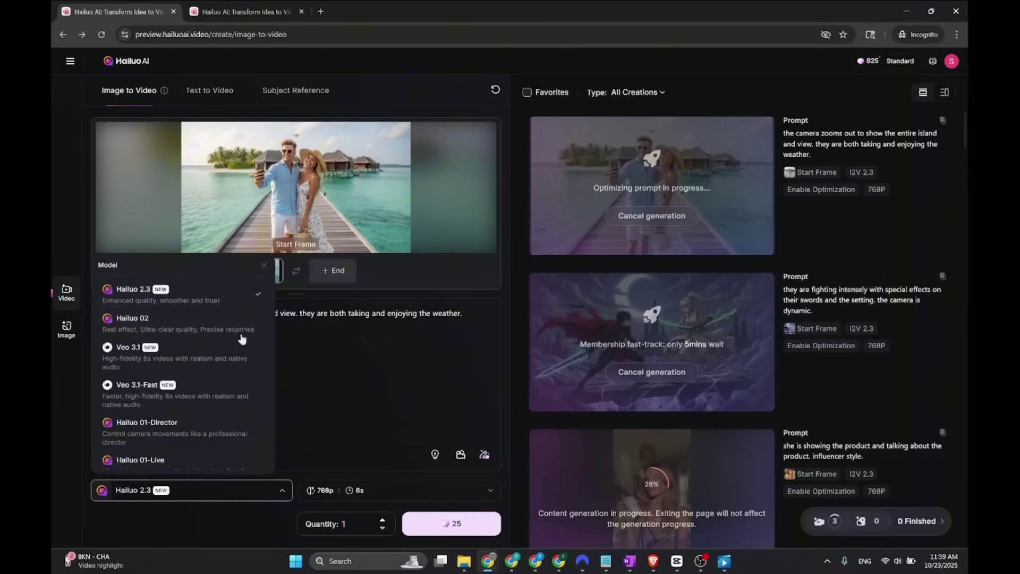
{"action": "left_click", "coordinate": [365, 358]}
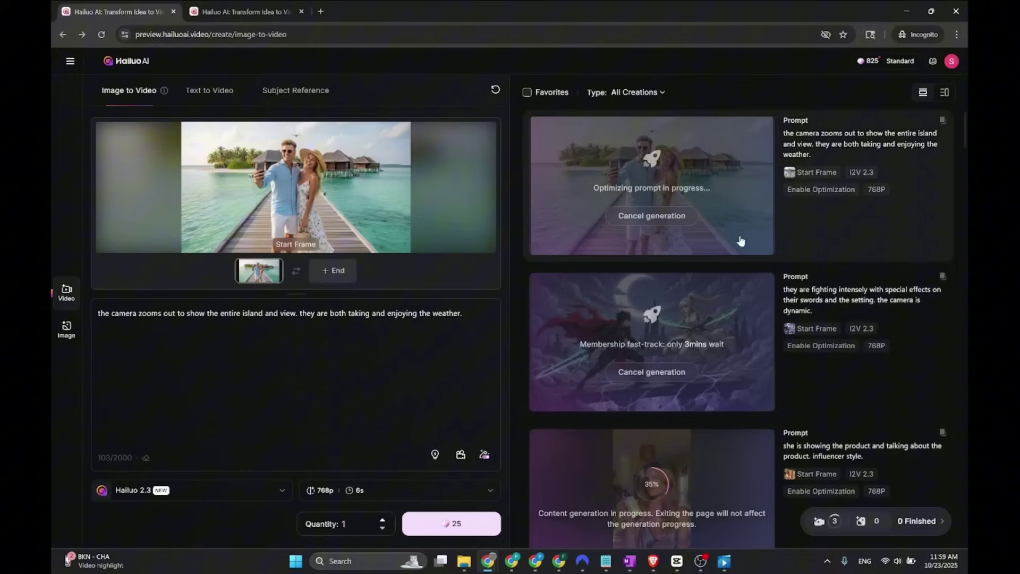
{"action": "left_click", "coordinate": [162, 486]}
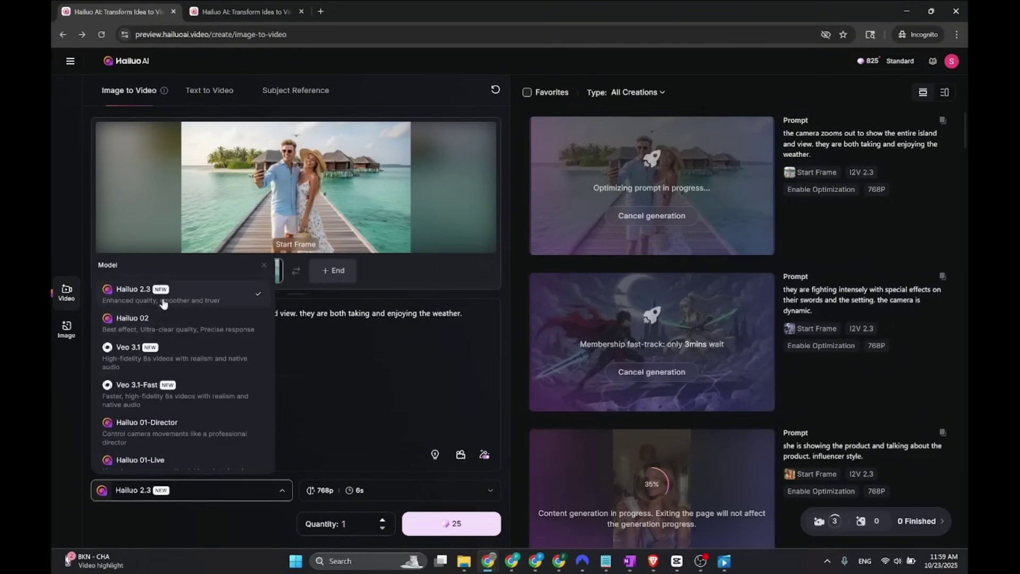
- Replace the island photo start frame with the spaceship image
{"action": "left_click", "coordinate": [382, 332]}
{"action": "left_click", "coordinate": [273, 313]}
{"action": "left_click", "coordinate": [277, 264]}
{"action": "left_click", "coordinate": [306, 177]}
{"action": "double_click", "coordinate": [129, 142]}
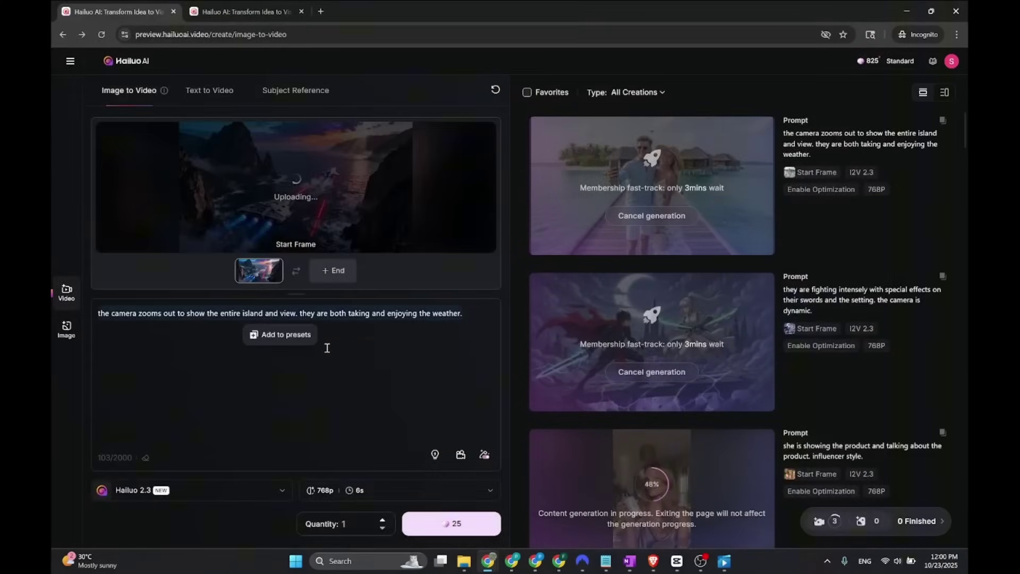
- Write a prompt of the spaceships chasing and firing lasers while the camera follows and tracks them
{"action": "key", "text": "ctrl+a"}
{"action": "type", "text": "the spaceships"}
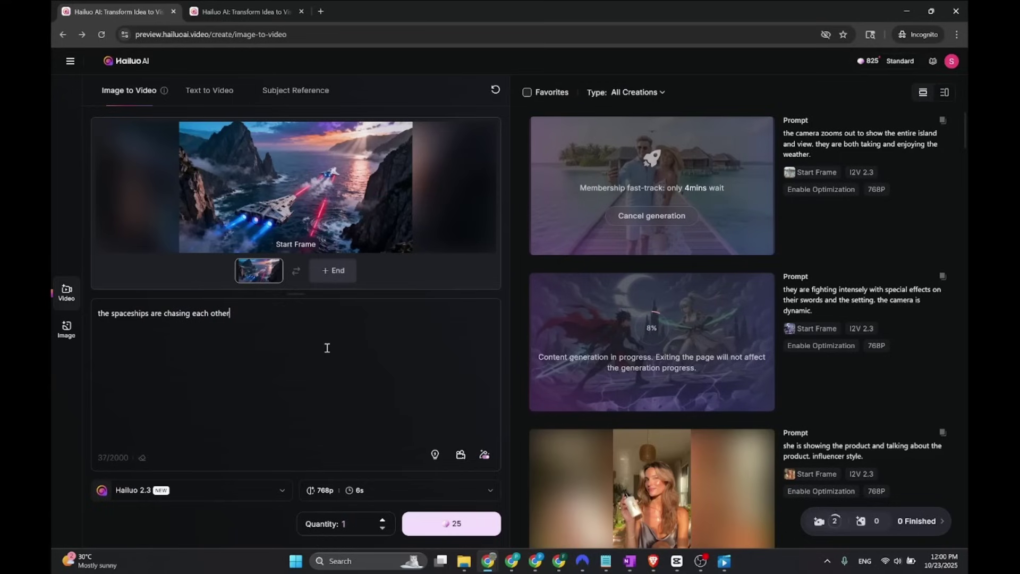
{"action": "type", "text": "and"}
{"action": "key", "text": "BackSpace"}
{"action": "key", "text": "BackSpace"}
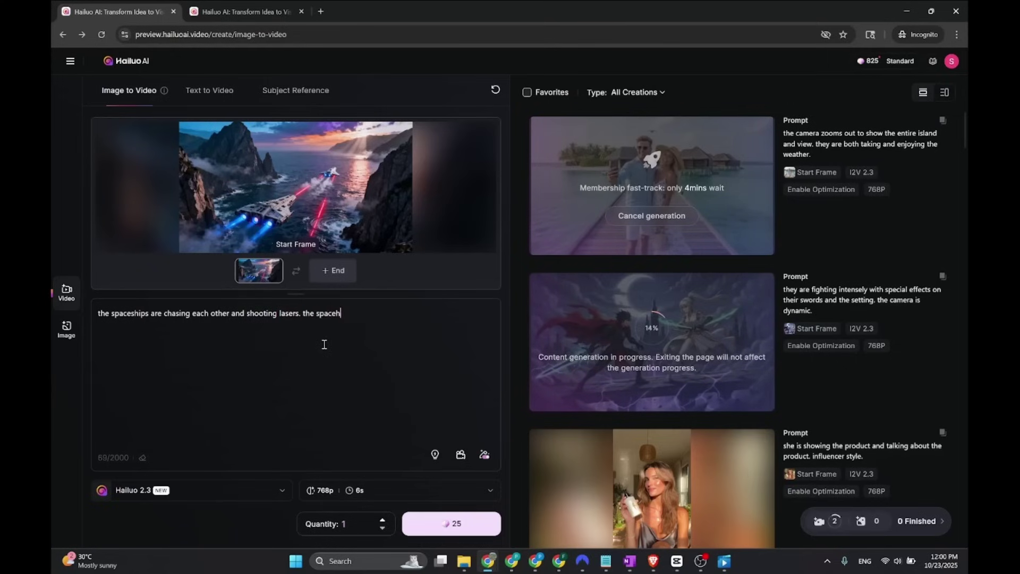
{"action": "type", "text": ". the spaceship avoids by driving left and"}
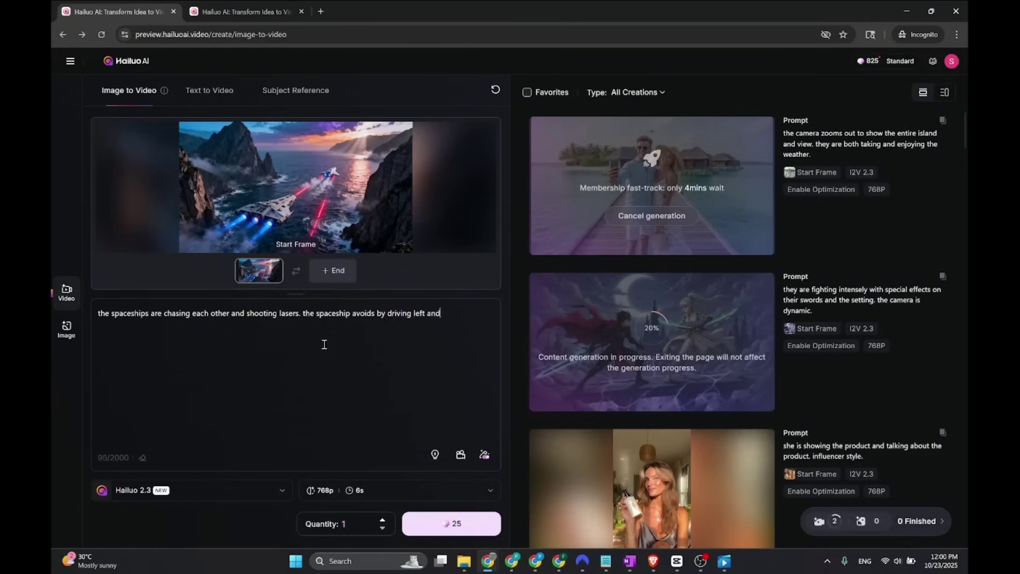
{"action": "type", "text": "the camera tracks"}
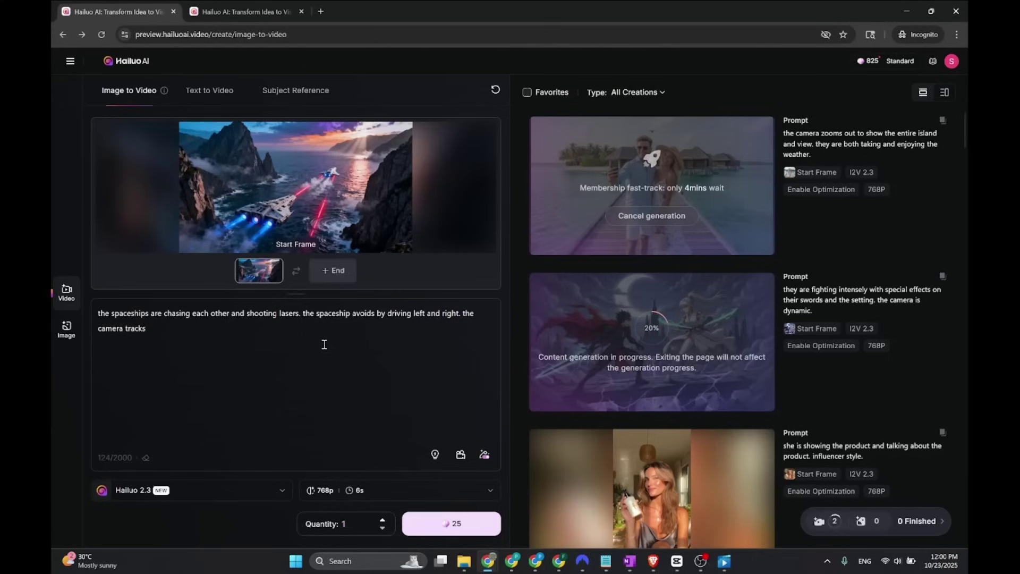
{"action": "key", "text": "BackSpace"}
{"action": "key", "text": "BackSpace"}
{"action": "key", "text": "BackSpace"}
{"action": "key", "text": "BackSpace"}
{"action": "key", "text": "BackSpace"}
{"action": "key", "text": "BackSpace"}
{"action": "type", "text": "follow and tracks the"}
- Keep Hailuo 2.3 as the model and generate the spaceship chase clip
{"action": "left_click", "coordinate": [133, 488]}
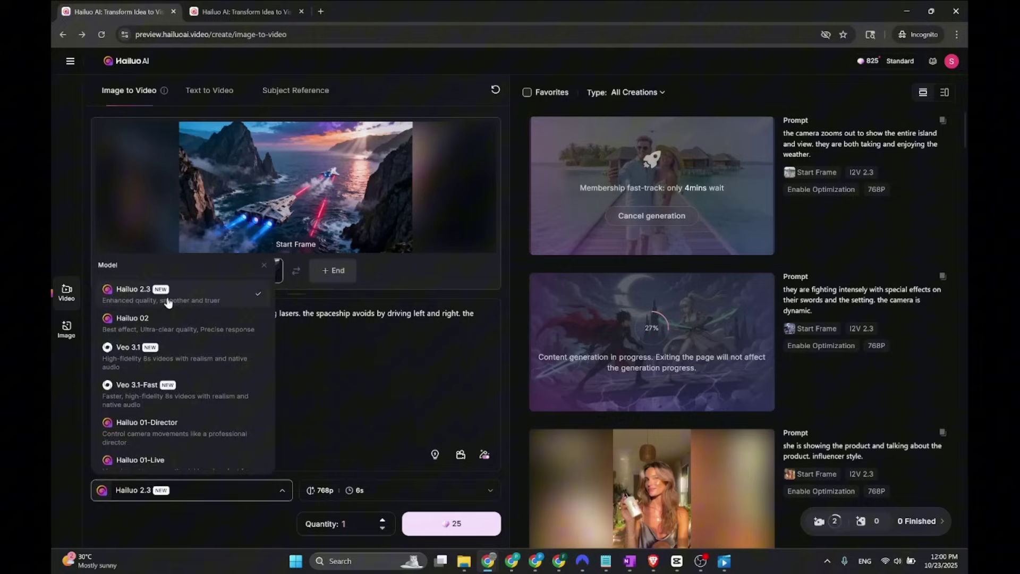
{"action": "left_click", "coordinate": [167, 302]}
{"action": "left_click", "coordinate": [451, 524]}
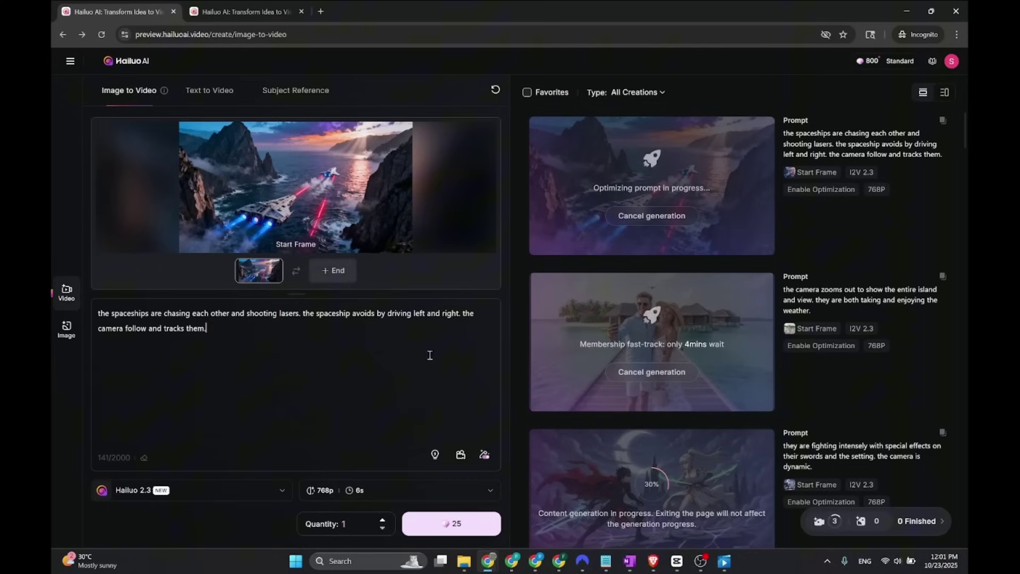
{"action": "scroll", "coordinate": [692, 271], "scroll_direction": "down", "scroll_amount": 7}
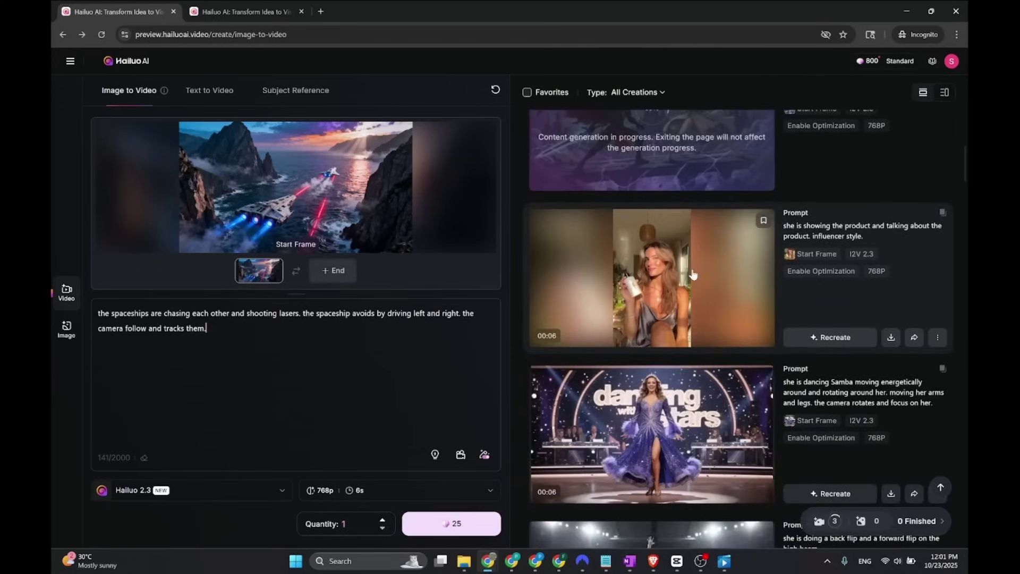
{"action": "left_click", "coordinate": [640, 277]}
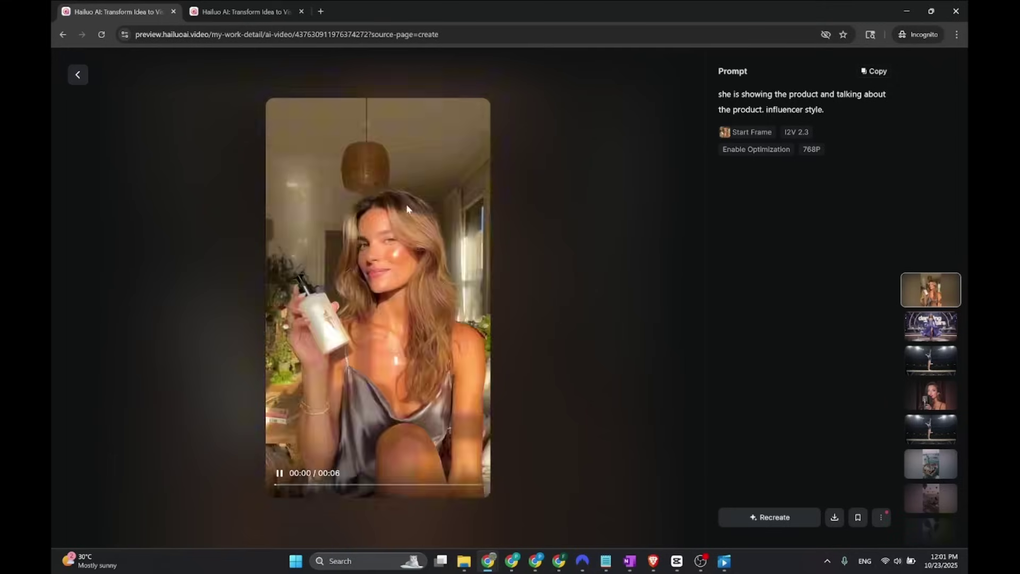
{"action": "left_click", "coordinate": [77, 75]}
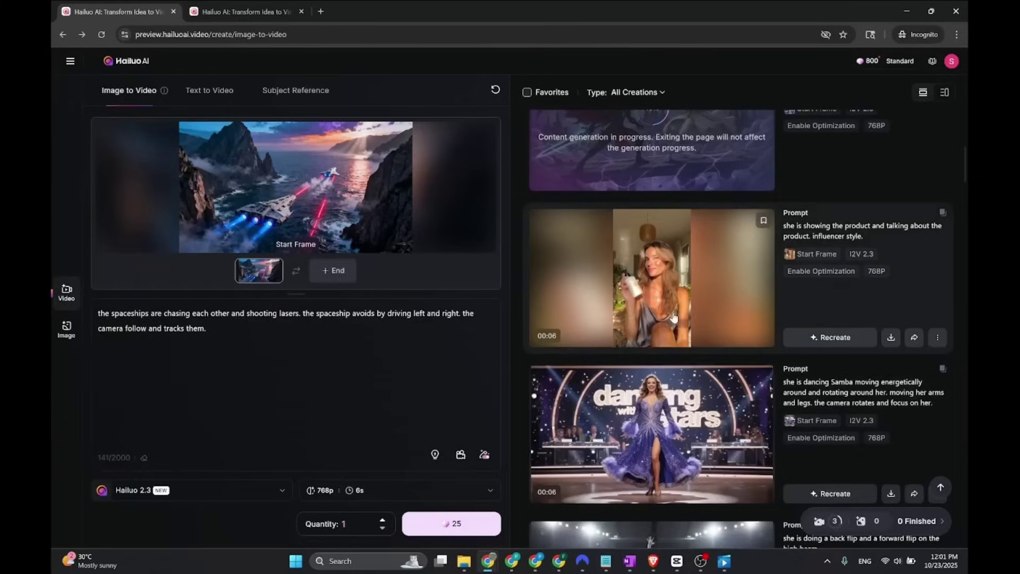
- Glance at the finished Samba dancing clip, then open the finished anime sword-fight clip
{"action": "left_click", "coordinate": [673, 325]}
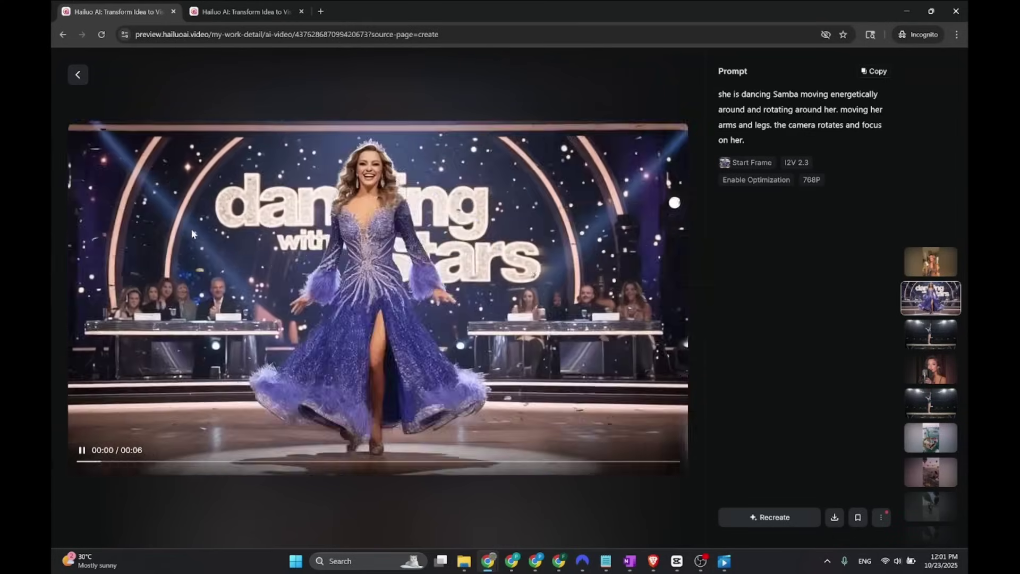
{"action": "left_click", "coordinate": [78, 74]}
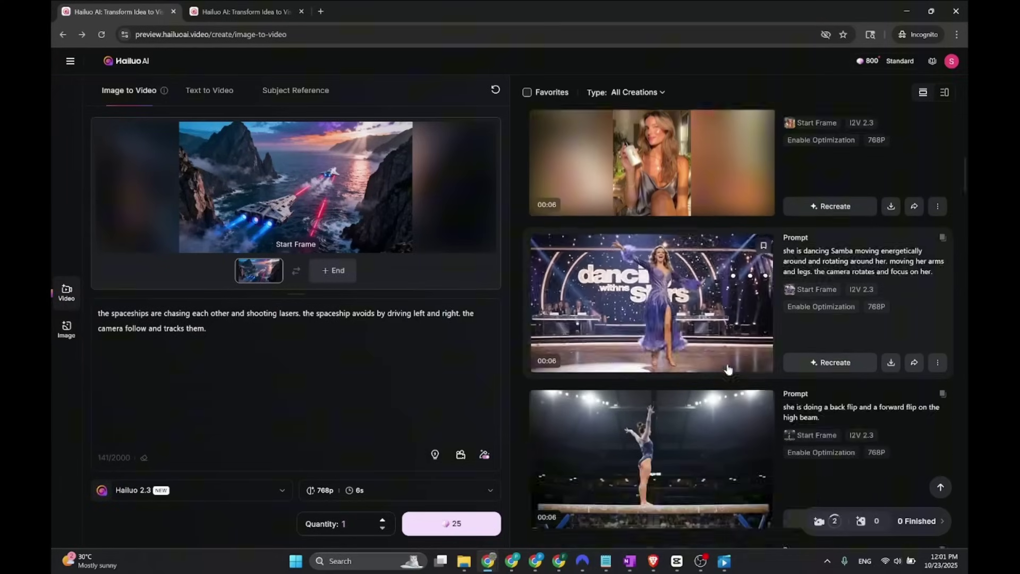
{"action": "scroll", "coordinate": [728, 369], "scroll_direction": "down", "scroll_amount": 3}
{"action": "scroll", "coordinate": [666, 229], "scroll_direction": "up", "scroll_amount": 12}
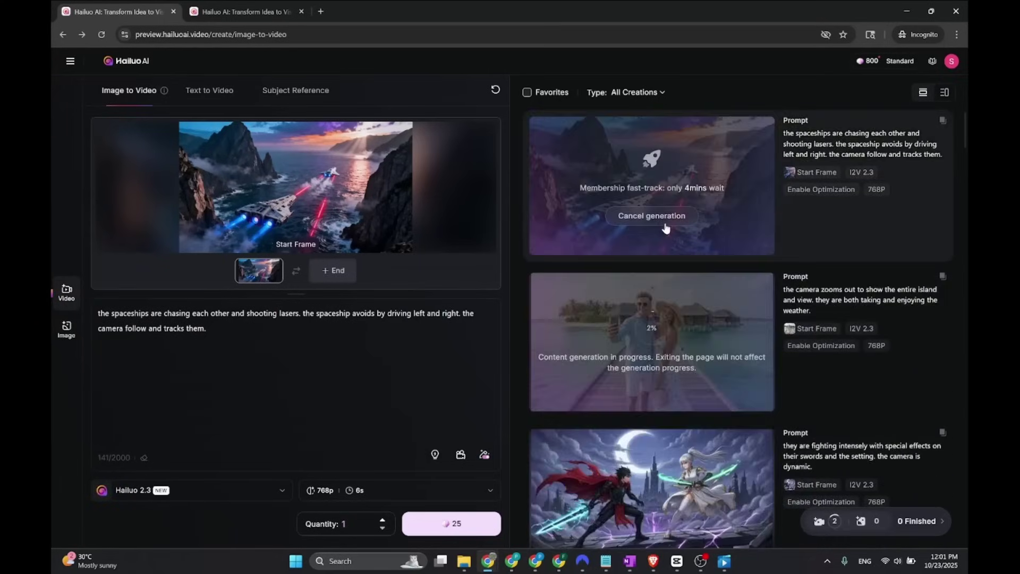
{"action": "scroll", "coordinate": [666, 229], "scroll_direction": "down", "scroll_amount": 3}
{"action": "left_click", "coordinate": [661, 296]}
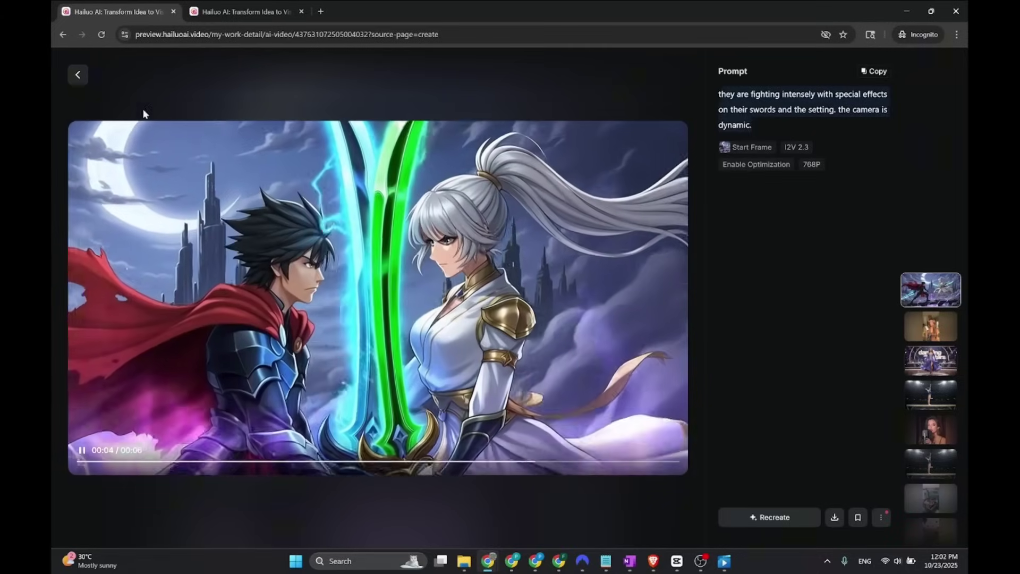
- Return to the image-to-video page and view the blonde singer image full size, then close it
{"action": "left_click", "coordinate": [78, 75]}
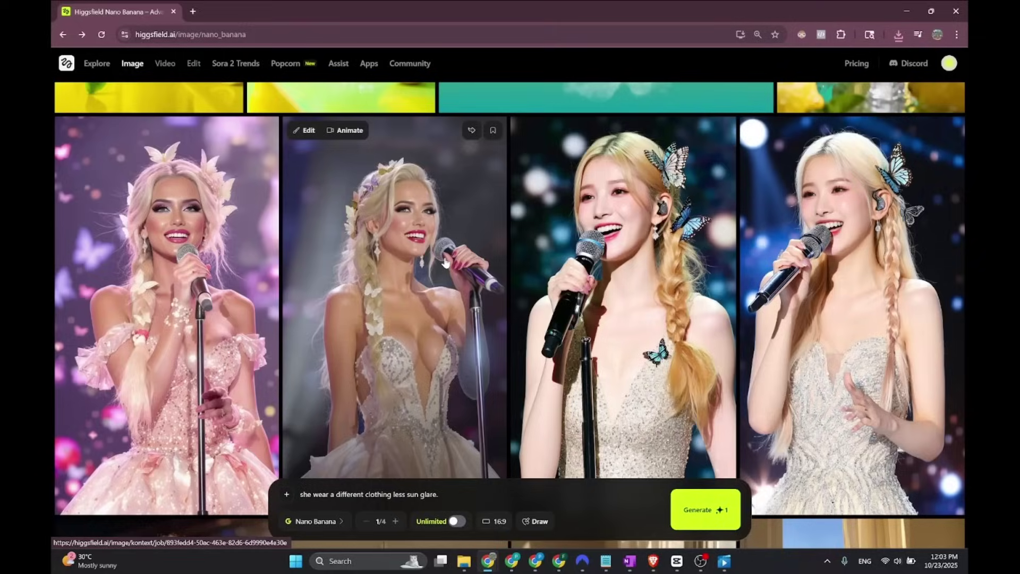
{"action": "left_click", "coordinate": [383, 286]}
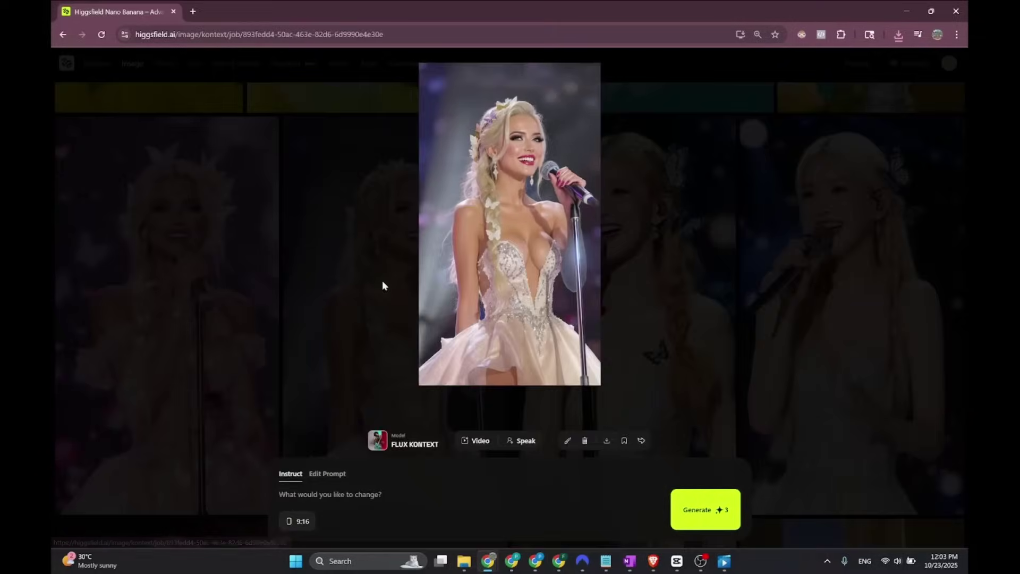
{"action": "left_click", "coordinate": [708, 233]}
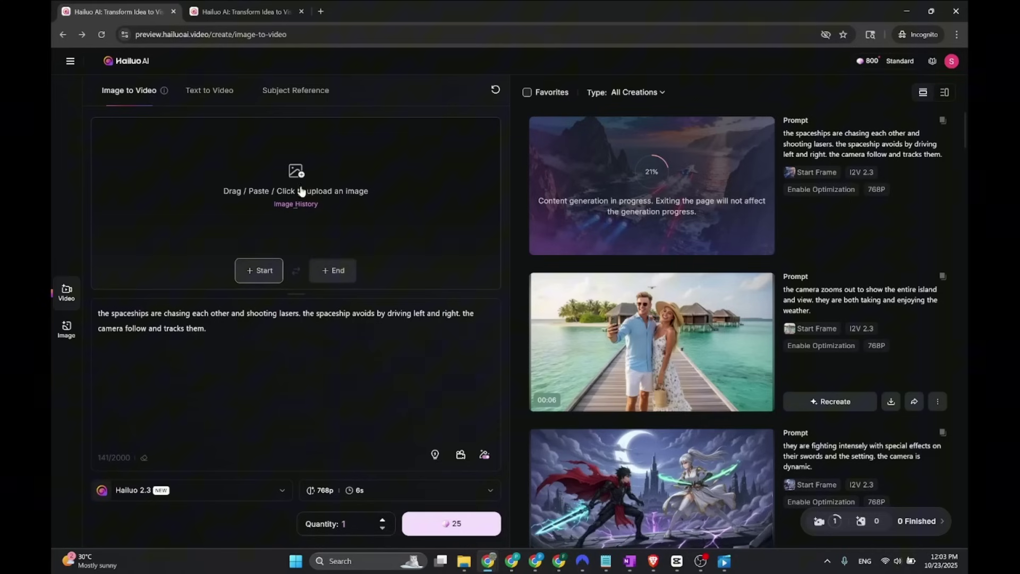
- Generate the singer clip with prompt 'she is singing a pop song.', then open the island couple video
{"action": "left_click", "coordinate": [300, 186]}
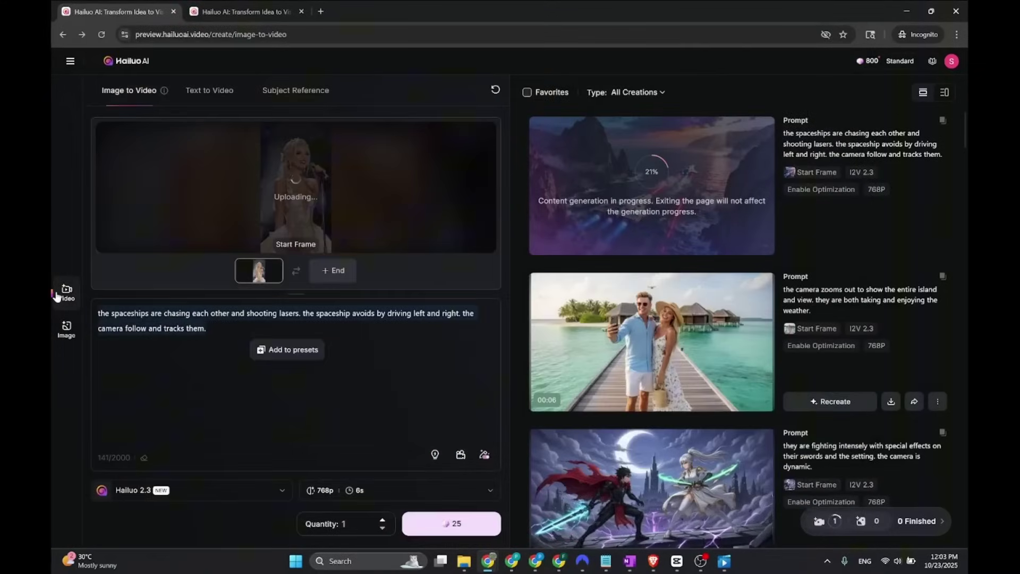
{"action": "type", "text": "she is singing a"}
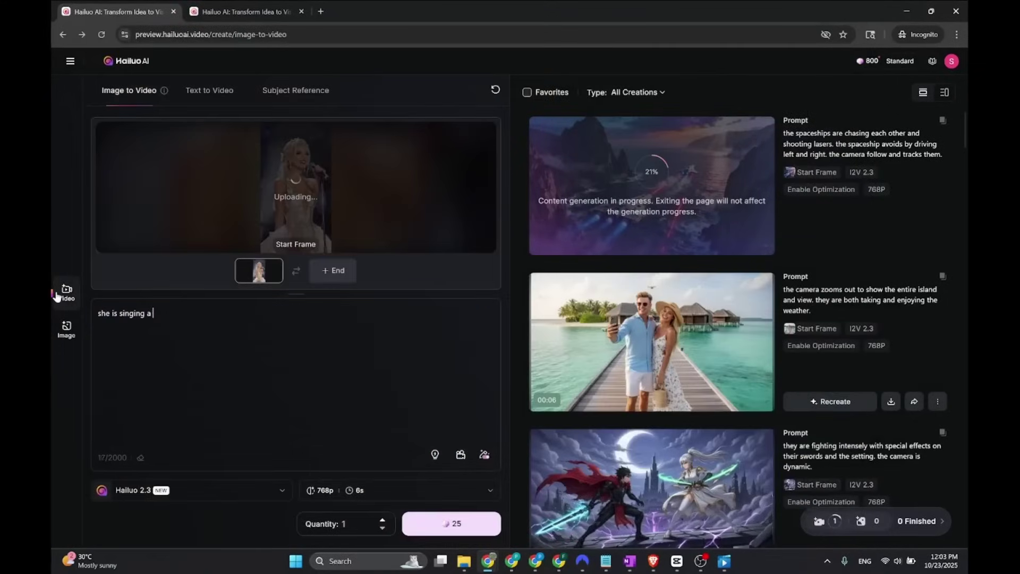
{"action": "type", "text": " pop song. very natural and singer expressions."}
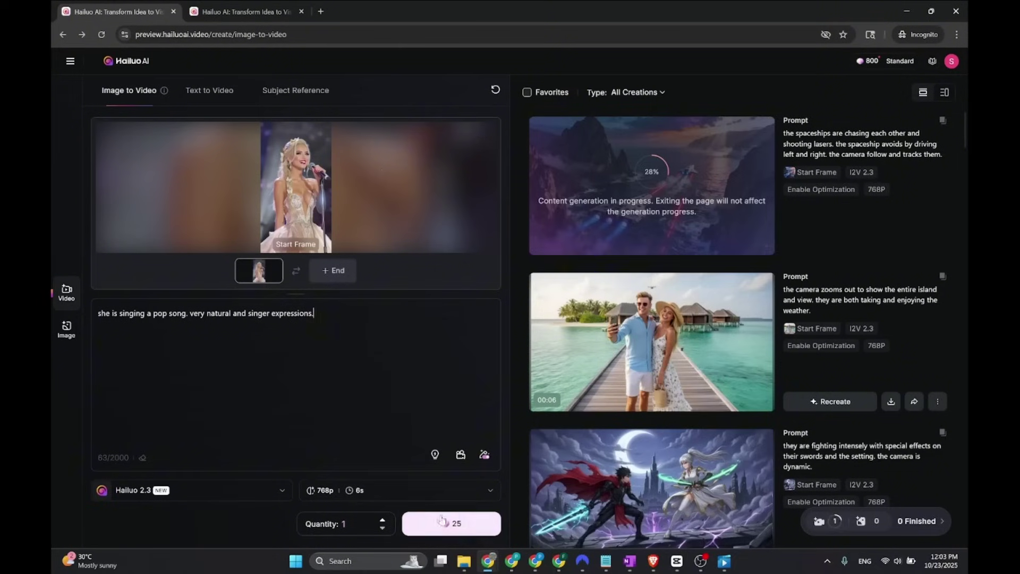
{"action": "left_click", "coordinate": [451, 524]}
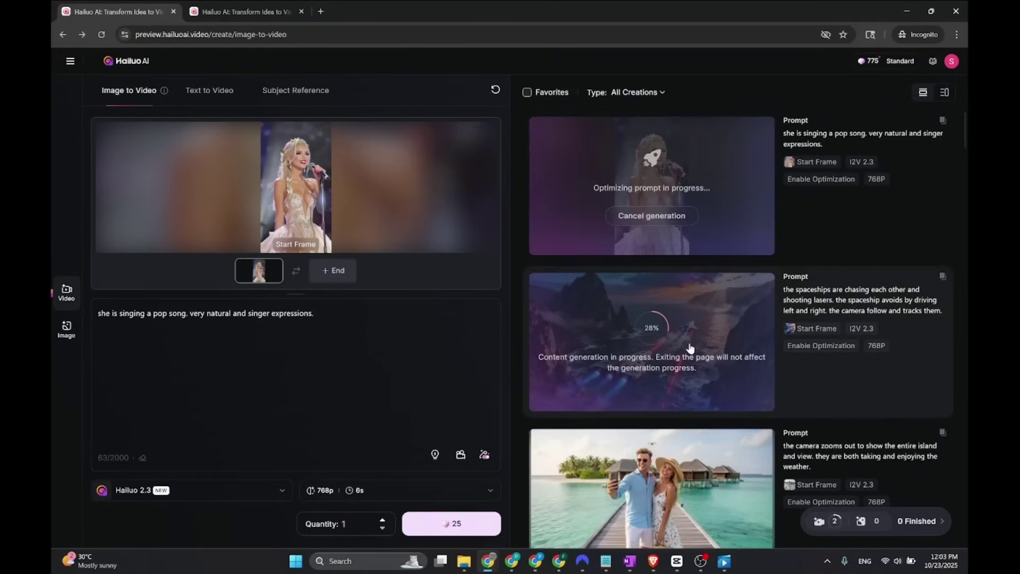
{"action": "scroll", "coordinate": [690, 348], "scroll_direction": "down", "scroll_amount": 3}
{"action": "left_click", "coordinate": [647, 327]}
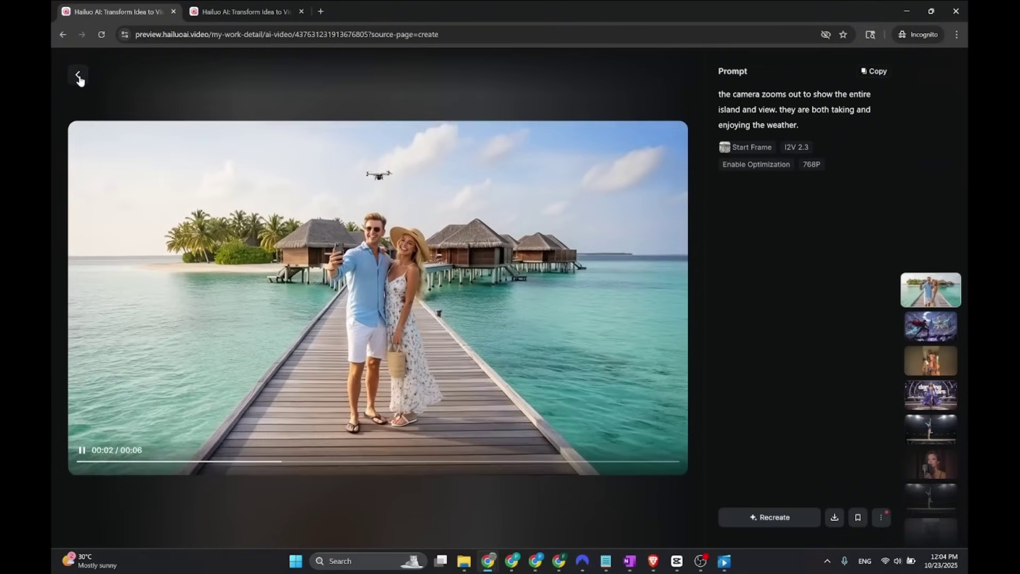
- Open the finished spaceship chase video from the creations list and replay it from the start
{"action": "left_click", "coordinate": [78, 76]}
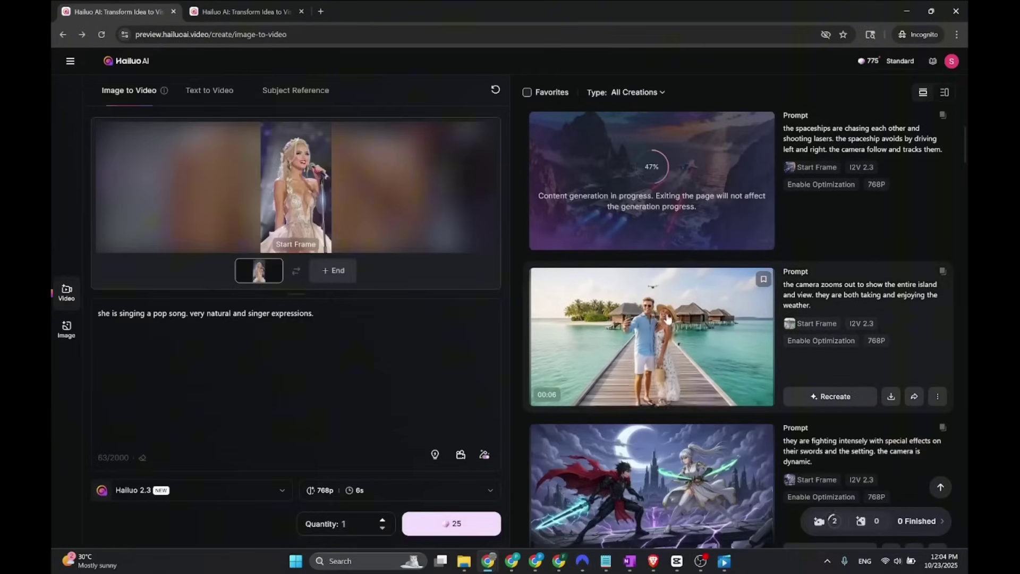
{"action": "scroll", "coordinate": [652, 330], "scroll_direction": "down", "scroll_amount": 3}
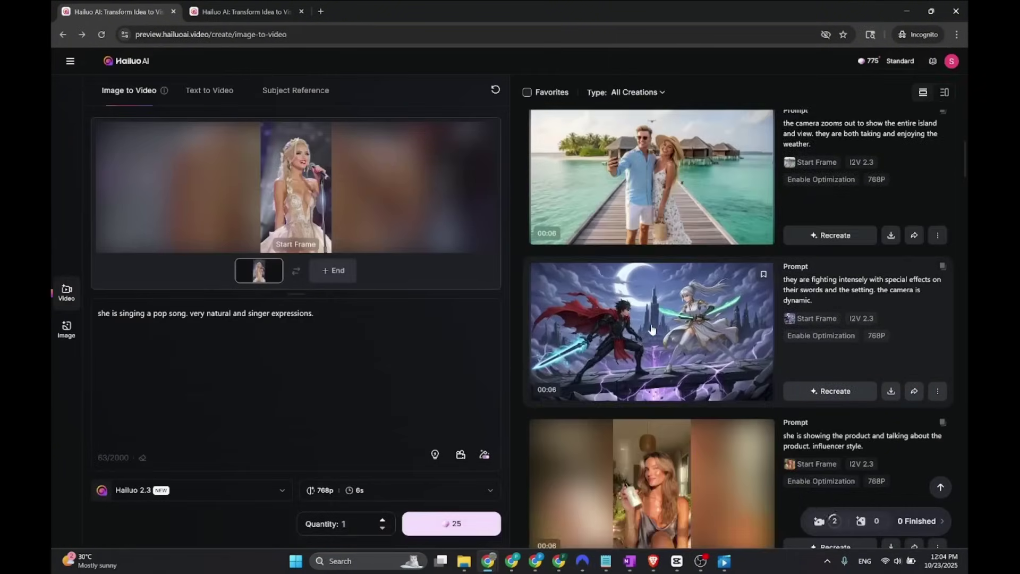
{"action": "scroll", "coordinate": [670, 356], "scroll_direction": "up", "scroll_amount": 5}
{"action": "scroll", "coordinate": [687, 382], "scroll_direction": "down", "scroll_amount": 2}
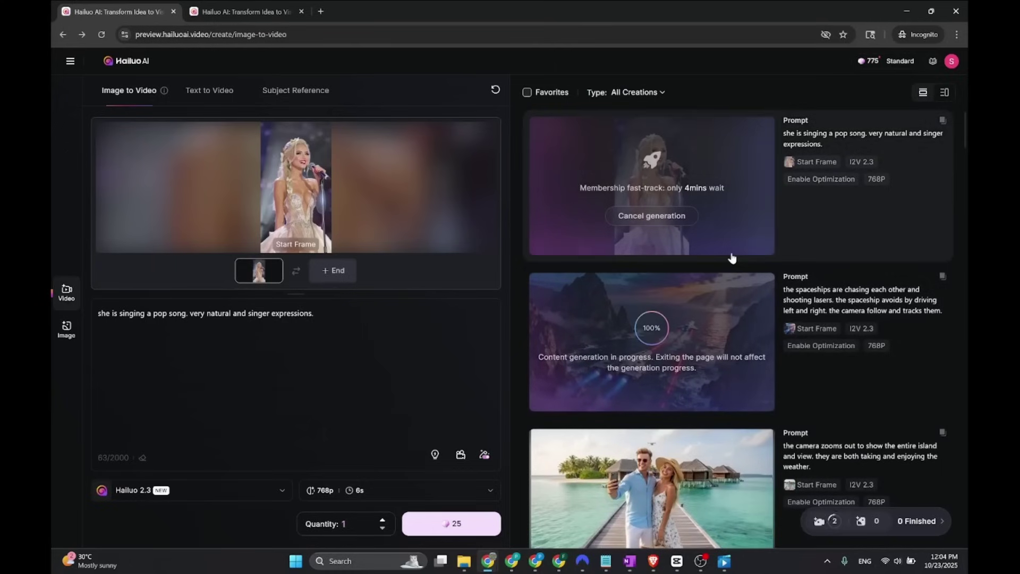
{"action": "left_click", "coordinate": [652, 330]}
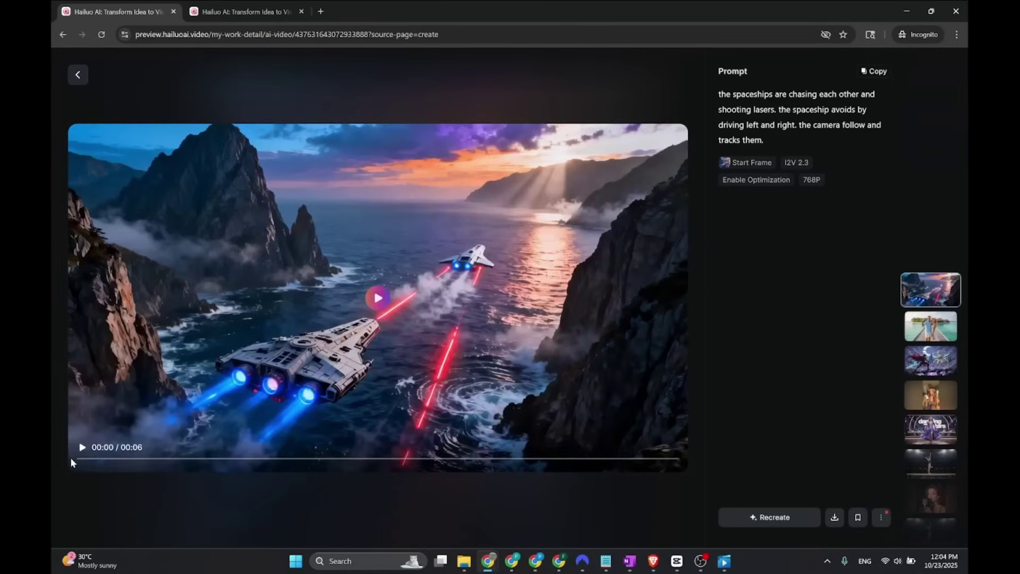
{"action": "left_click", "coordinate": [83, 449]}
{"action": "left_click", "coordinate": [83, 449]}
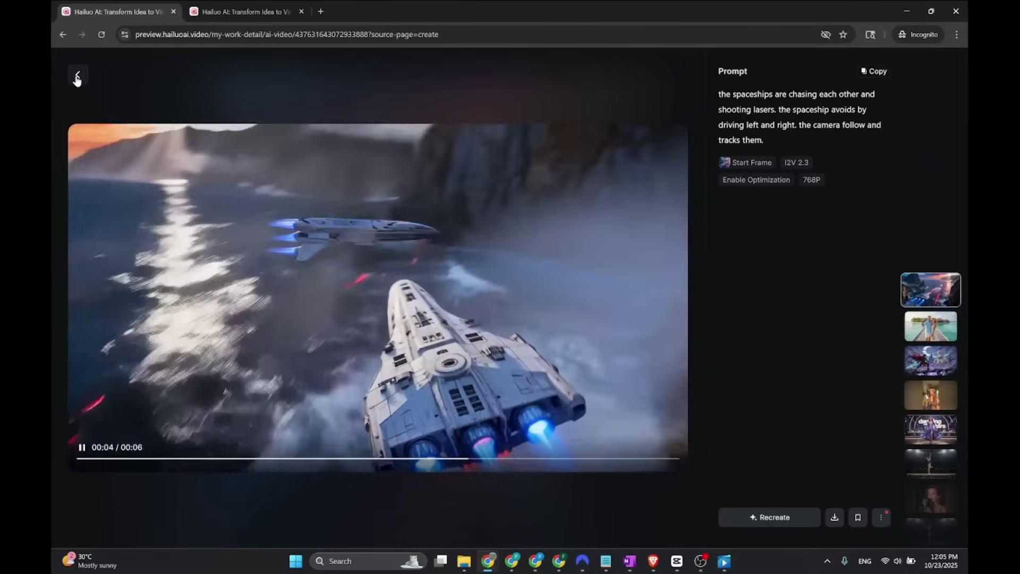
- Go back to the creation page and open the completed pop singer video
{"action": "left_click", "coordinate": [77, 77]}
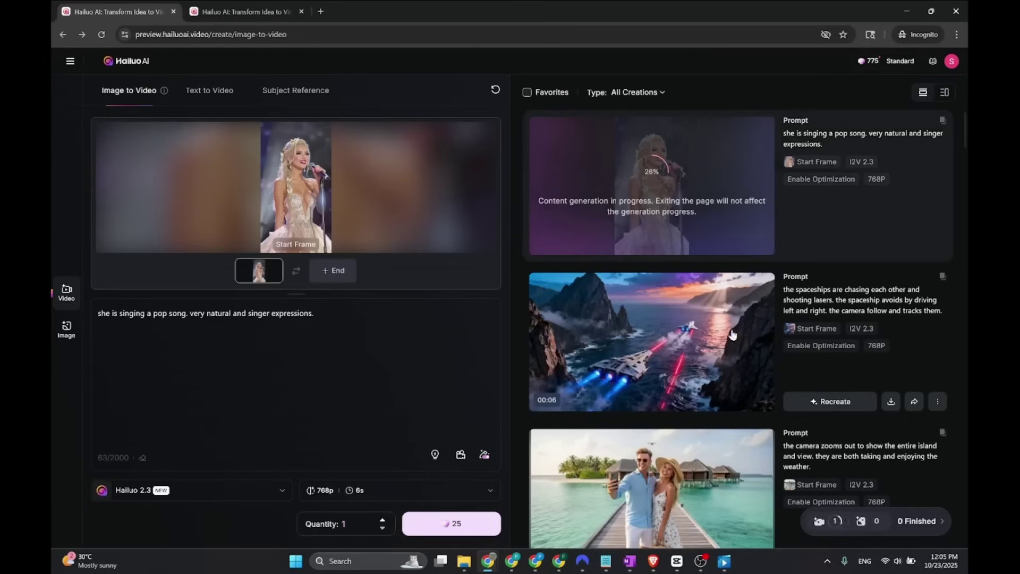
{"action": "scroll", "coordinate": [687, 357], "scroll_direction": "down", "scroll_amount": 1}
{"action": "scroll", "coordinate": [688, 357], "scroll_direction": "up", "scroll_amount": 1}
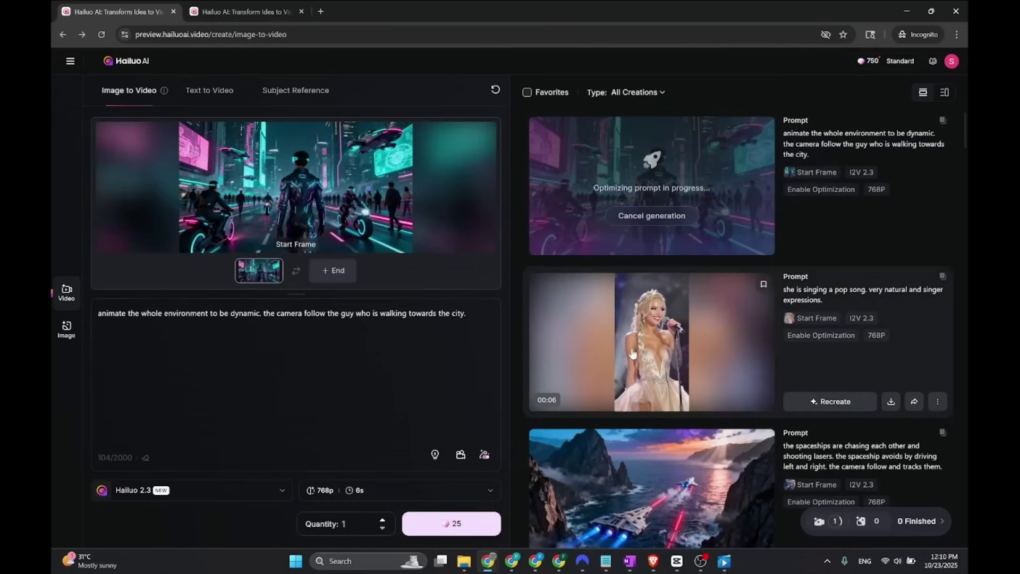
{"action": "left_click", "coordinate": [633, 354]}
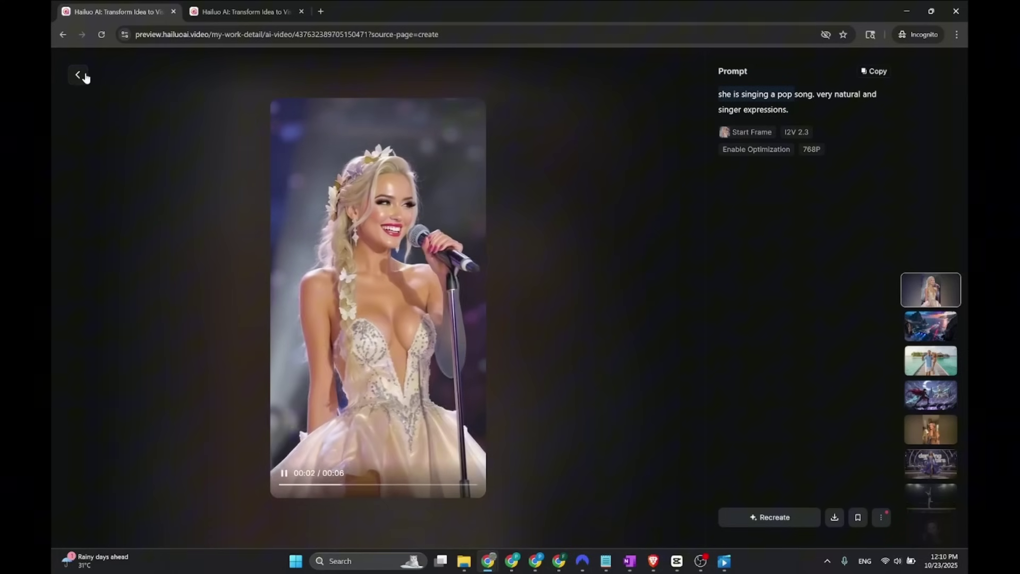
- Open the finished cyberpunk city video, select part of its prompt, then pause and resume playback
{"action": "left_click", "coordinate": [78, 75]}
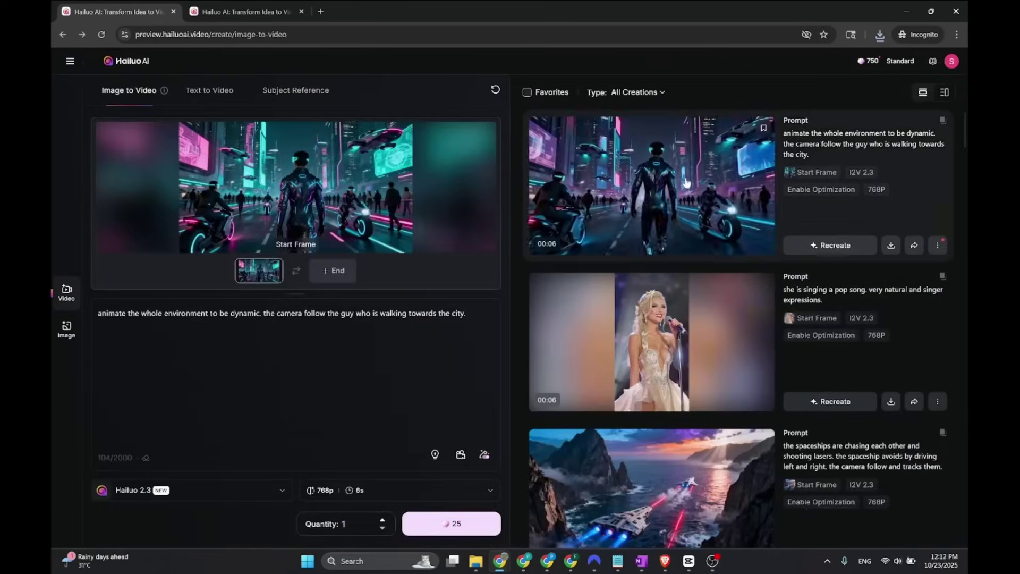
{"action": "left_click", "coordinate": [687, 184]}
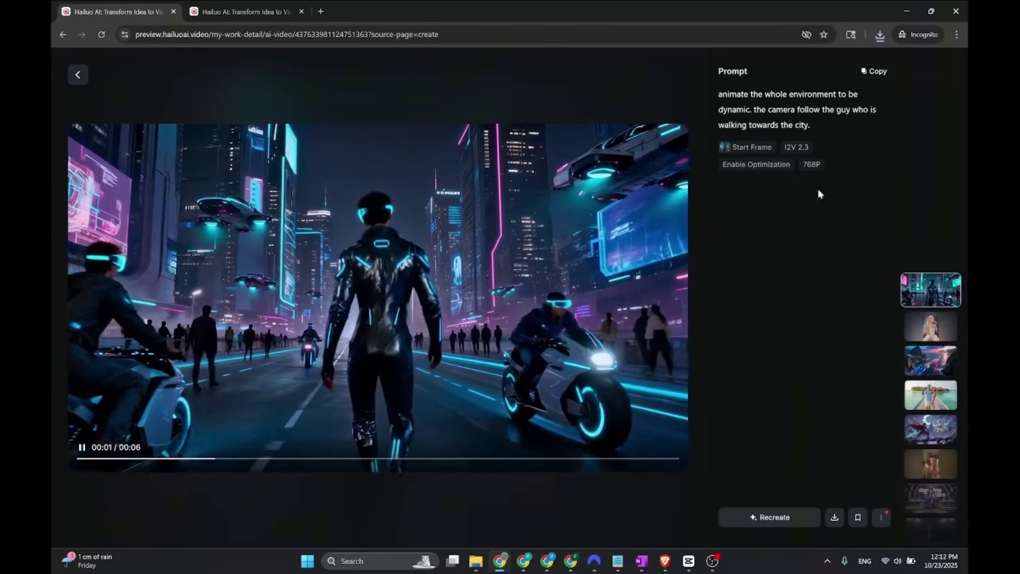
{"action": "left_click_drag", "start_coordinate": [719, 97], "coordinate": [821, 98]}
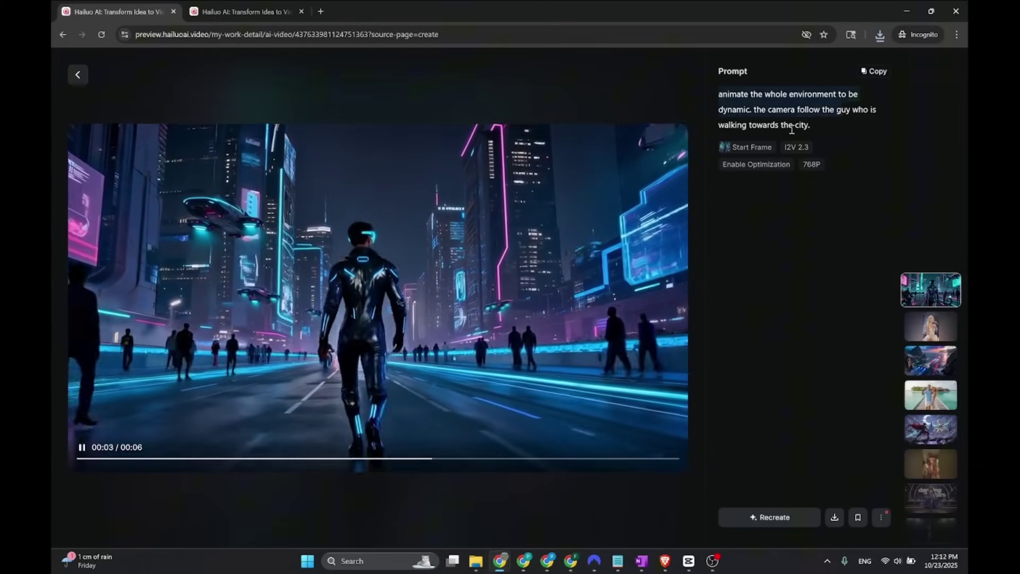
{"action": "left_click", "coordinate": [752, 112]}
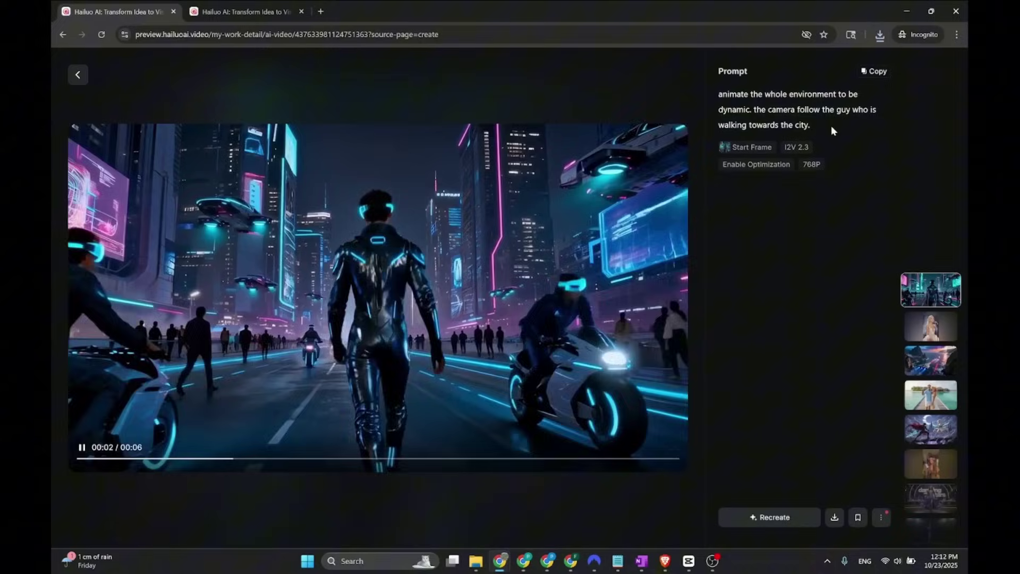
{"action": "left_click", "coordinate": [515, 359]}
{"action": "left_click", "coordinate": [360, 303]}
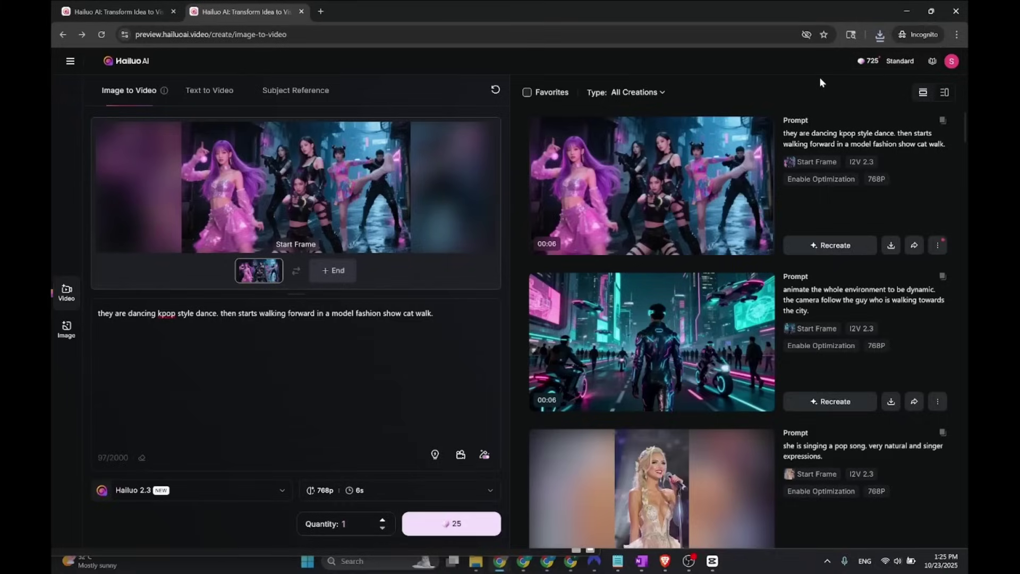
{"action": "left_click", "coordinate": [257, 158]}
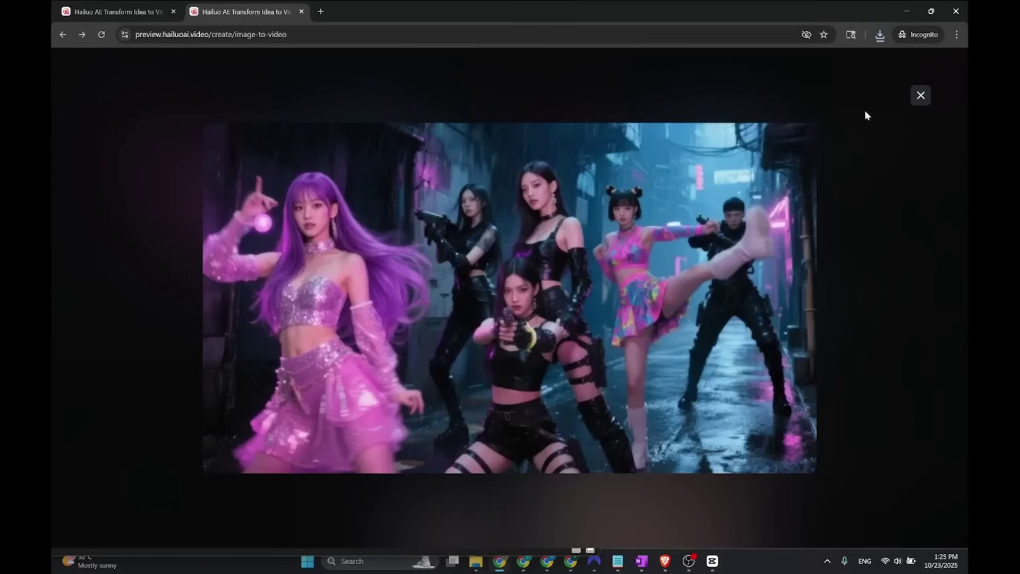
{"action": "left_click", "coordinate": [920, 96]}
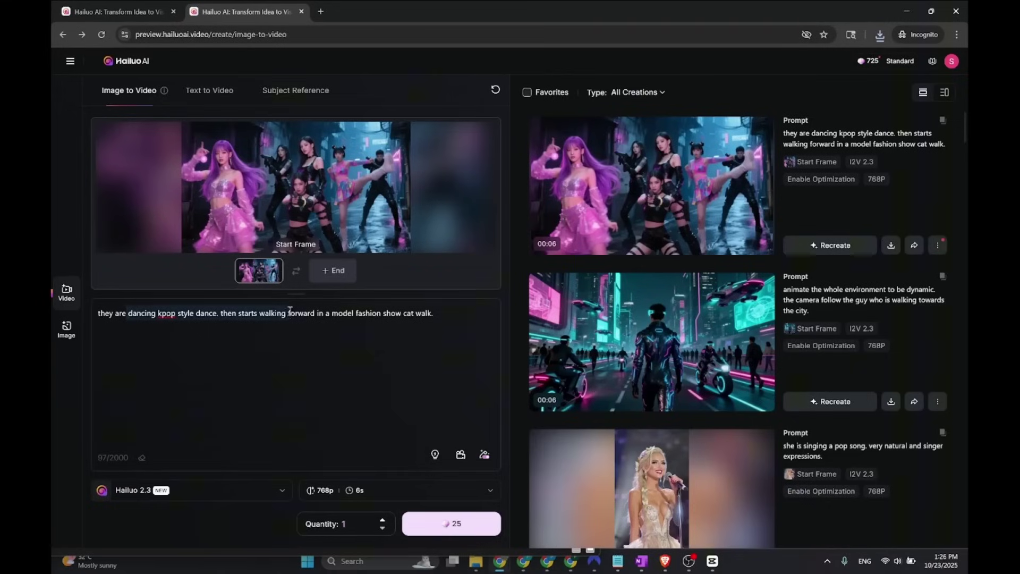
{"action": "left_click", "coordinate": [301, 333]}
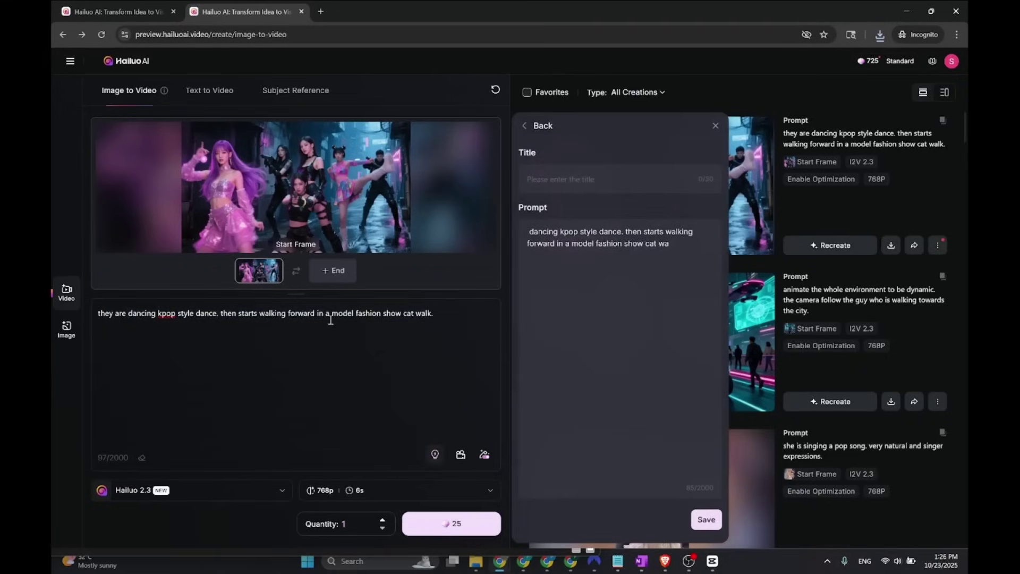
{"action": "left_click", "coordinate": [715, 125]}
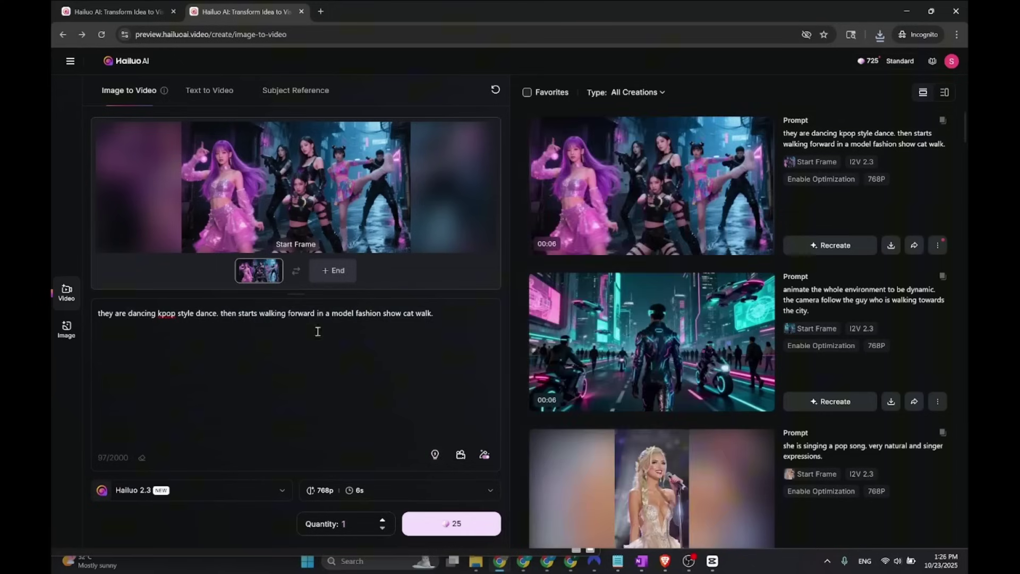
{"action": "mouse_move", "coordinate": [746, 191]}
{"action": "left_click", "coordinate": [699, 175]}
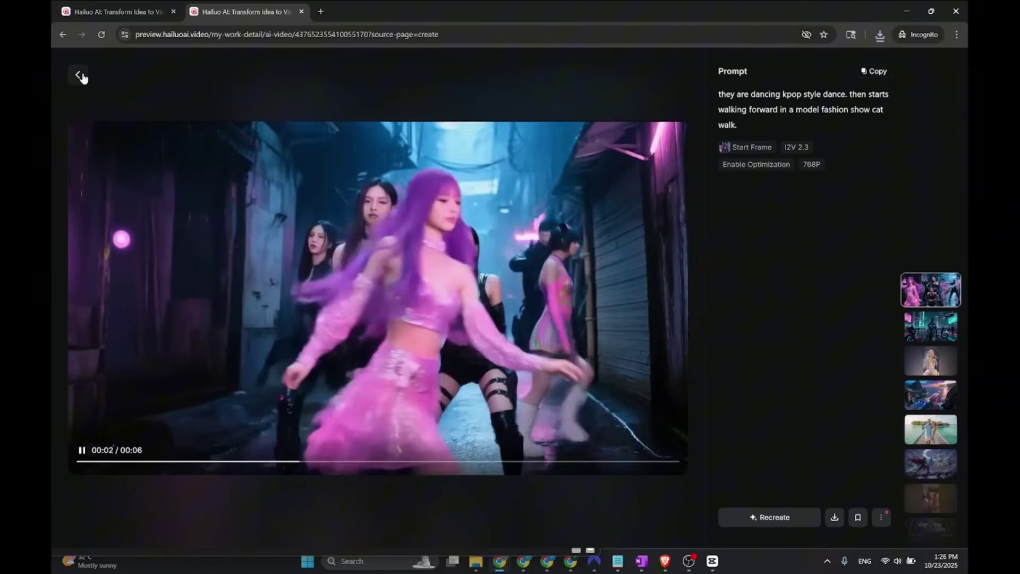
{"action": "left_click", "coordinate": [80, 75]}
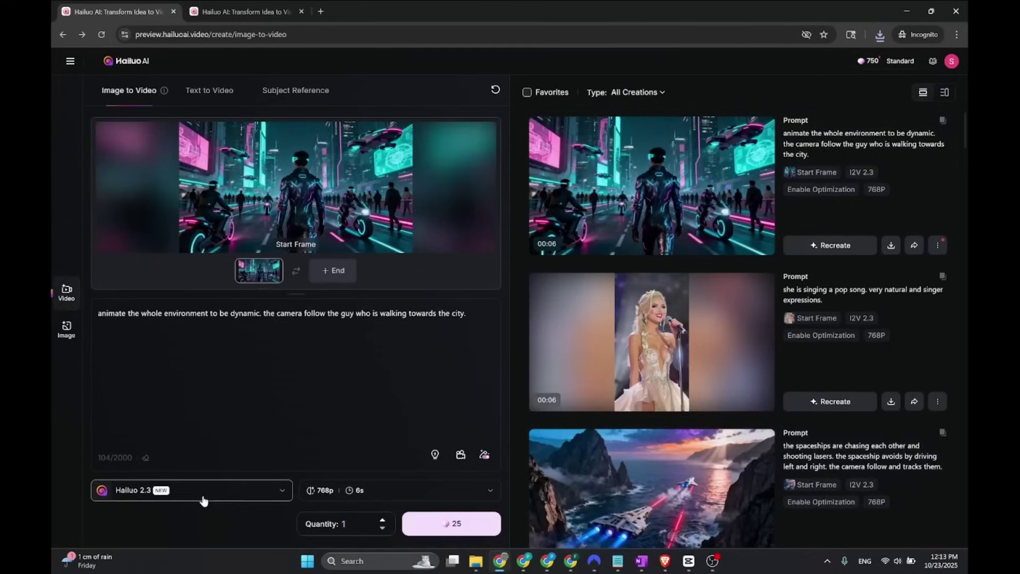
{"action": "left_click", "coordinate": [204, 499]}
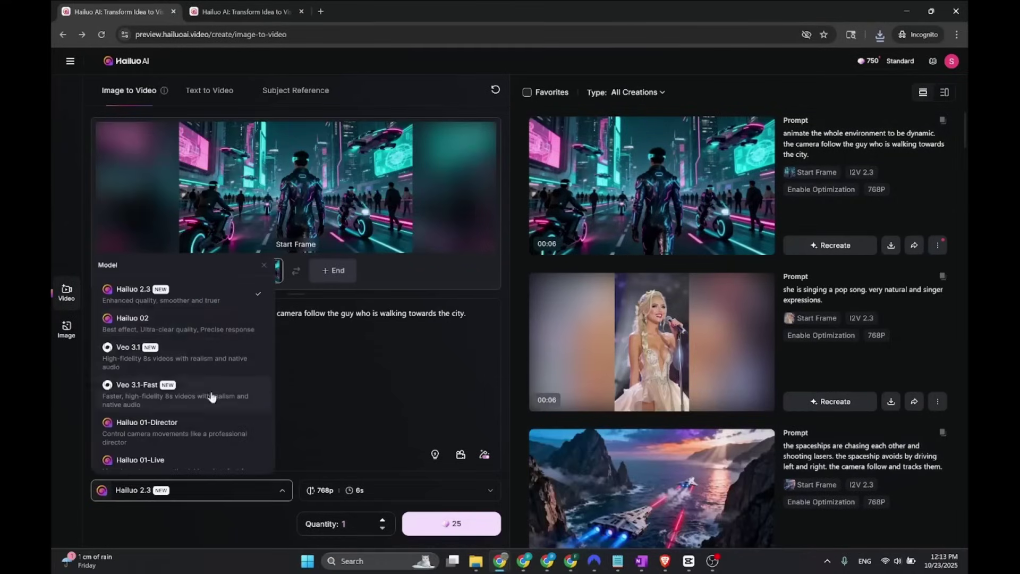
{"action": "left_click", "coordinate": [182, 299]}
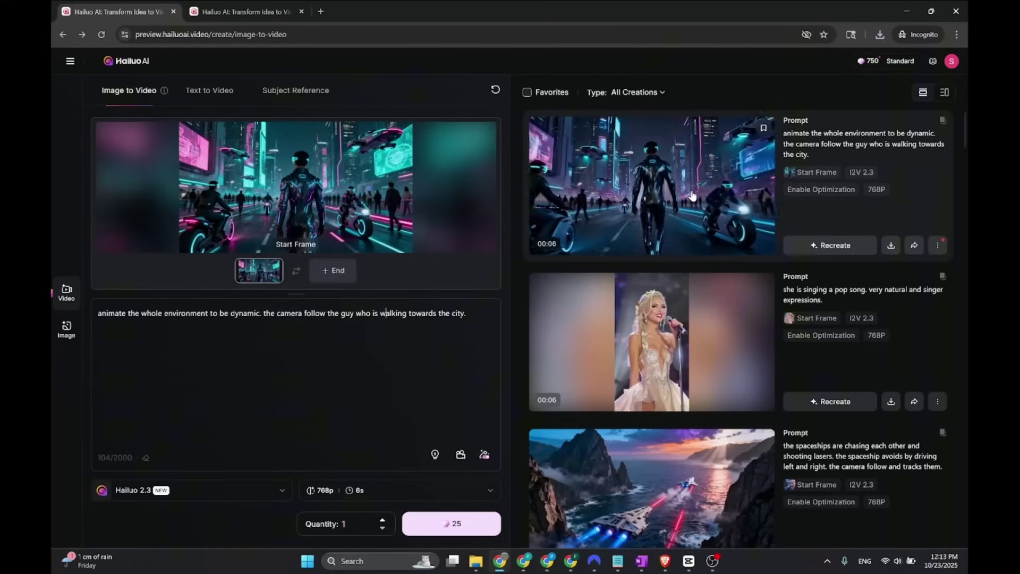
{"action": "scroll", "coordinate": [879, 271], "scroll_direction": "down", "scroll_amount": 15}
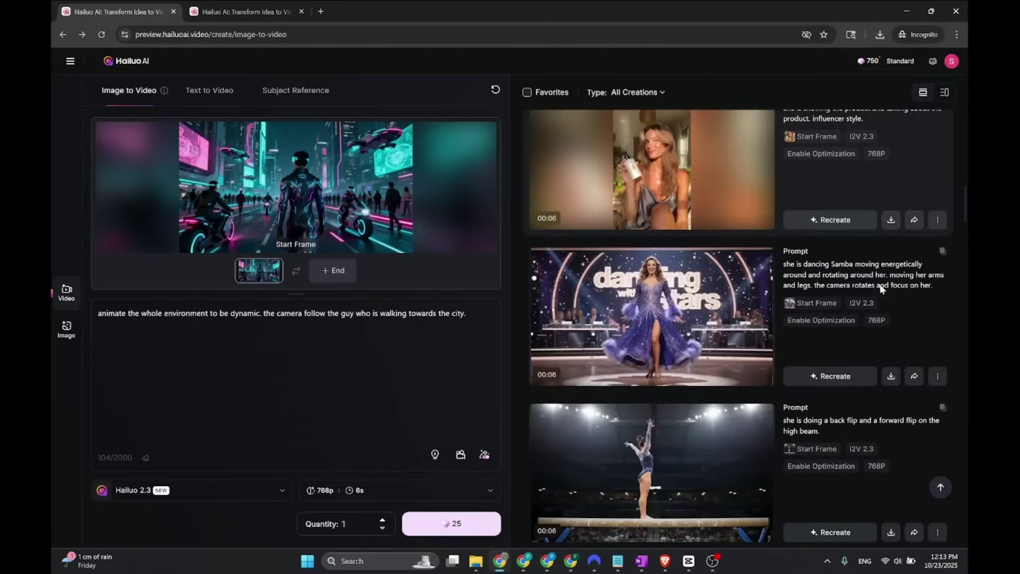
{"action": "scroll", "coordinate": [879, 271], "scroll_direction": "down", "scroll_amount": 5}
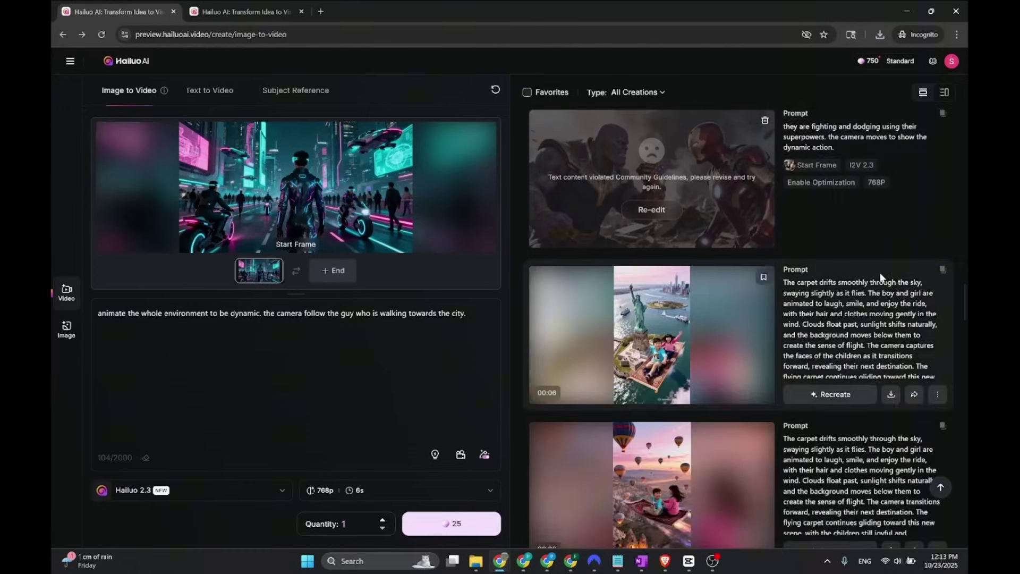
{"action": "scroll", "coordinate": [879, 272], "scroll_direction": "up", "scroll_amount": 10}
{"action": "scroll", "coordinate": [882, 266], "scroll_direction": "up", "scroll_amount": 8}
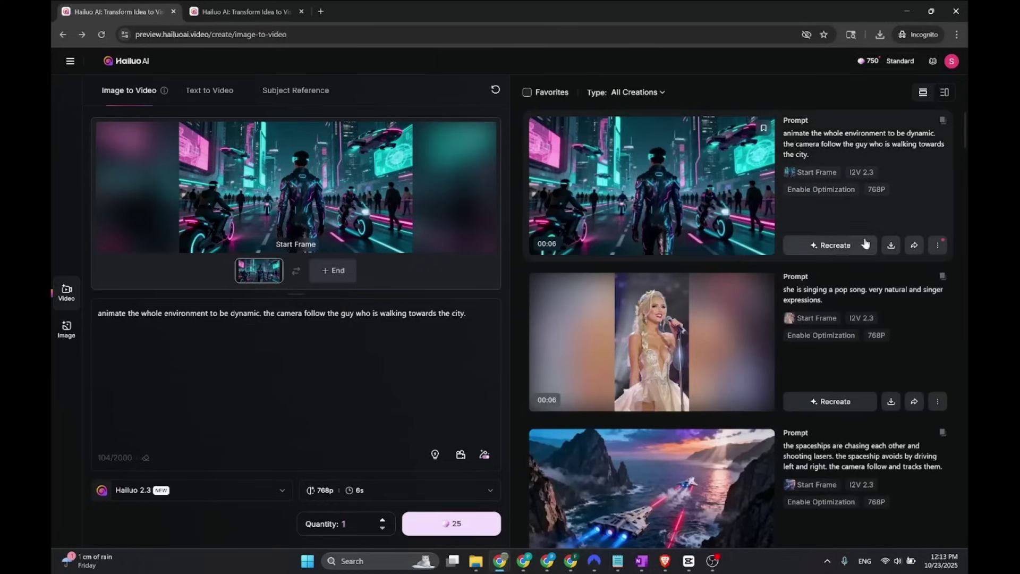